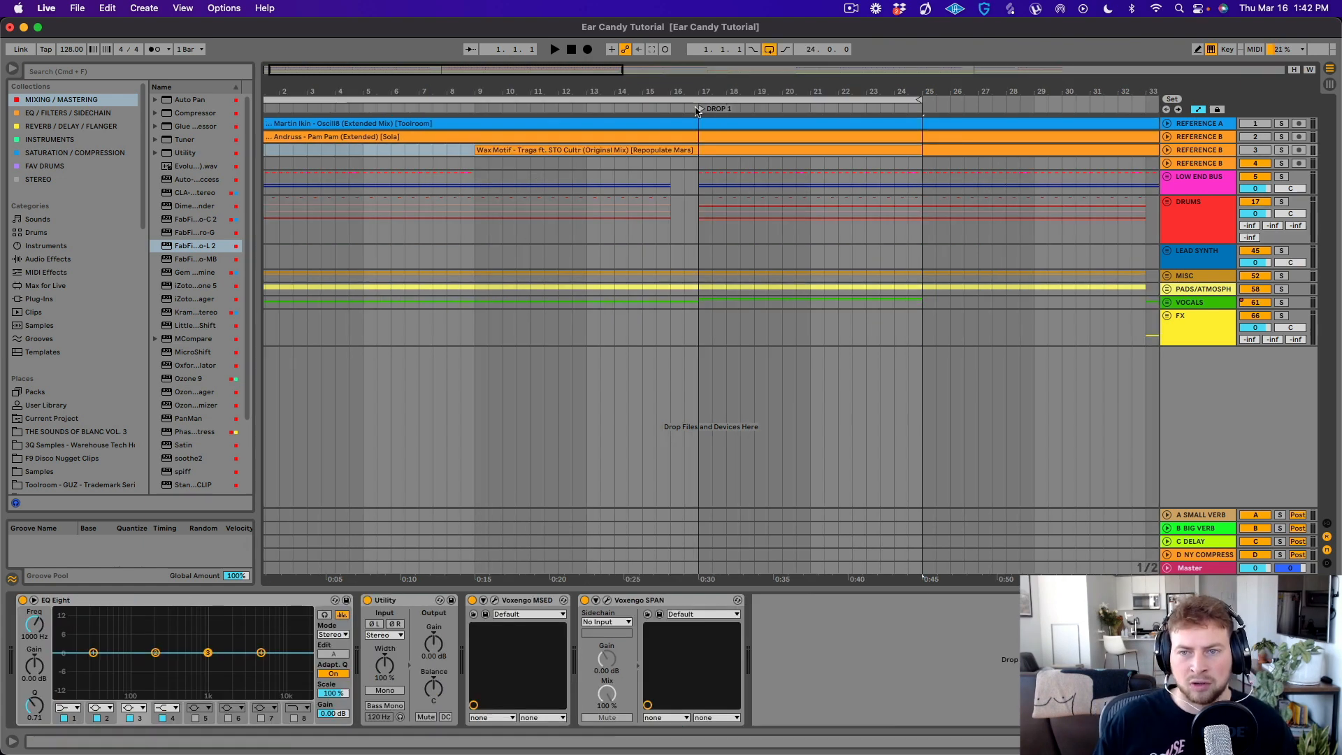
# - Move the DROP 1 locator to bar 9 and play the arrangement from there
pyautogui.moveTo(697, 110); pyautogui.dragTo(477, 112)
pyautogui.click(475, 202)
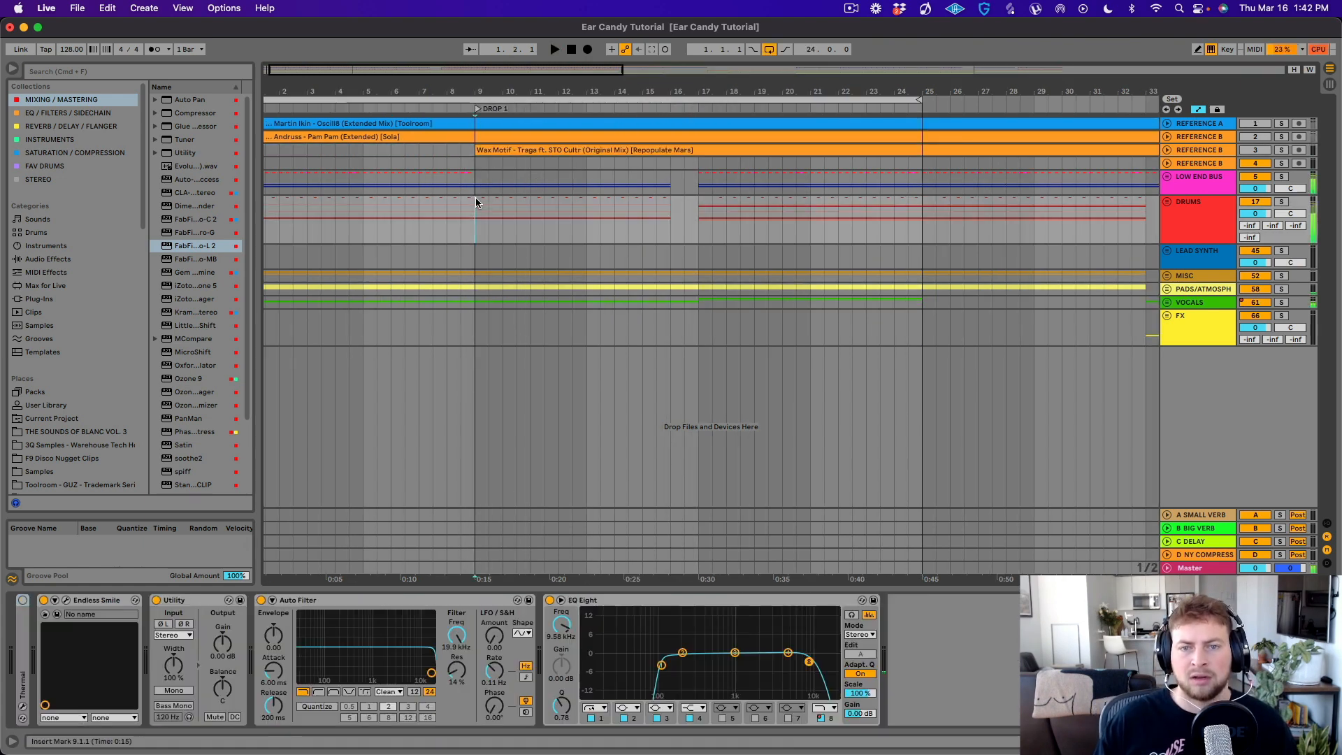
pyautogui.press('space')
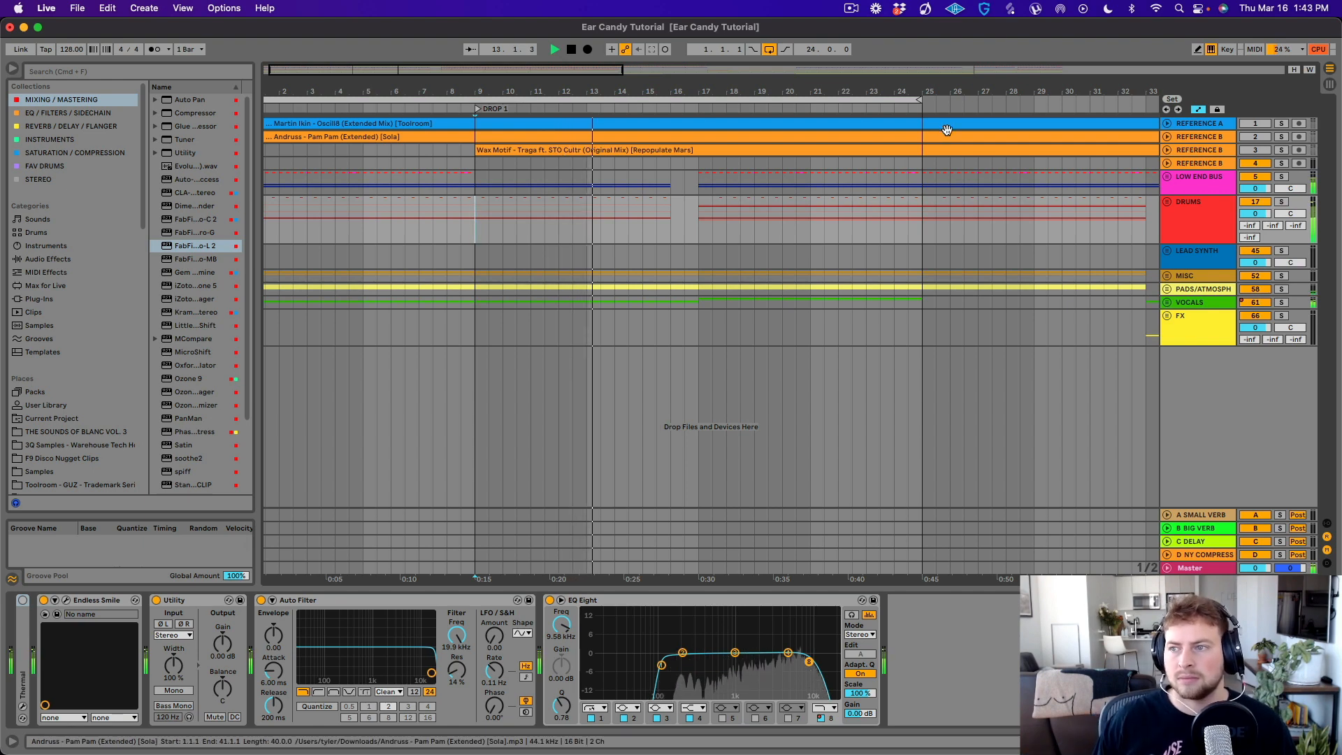
pyautogui.click(851, 7)
pyautogui.click(851, 7)
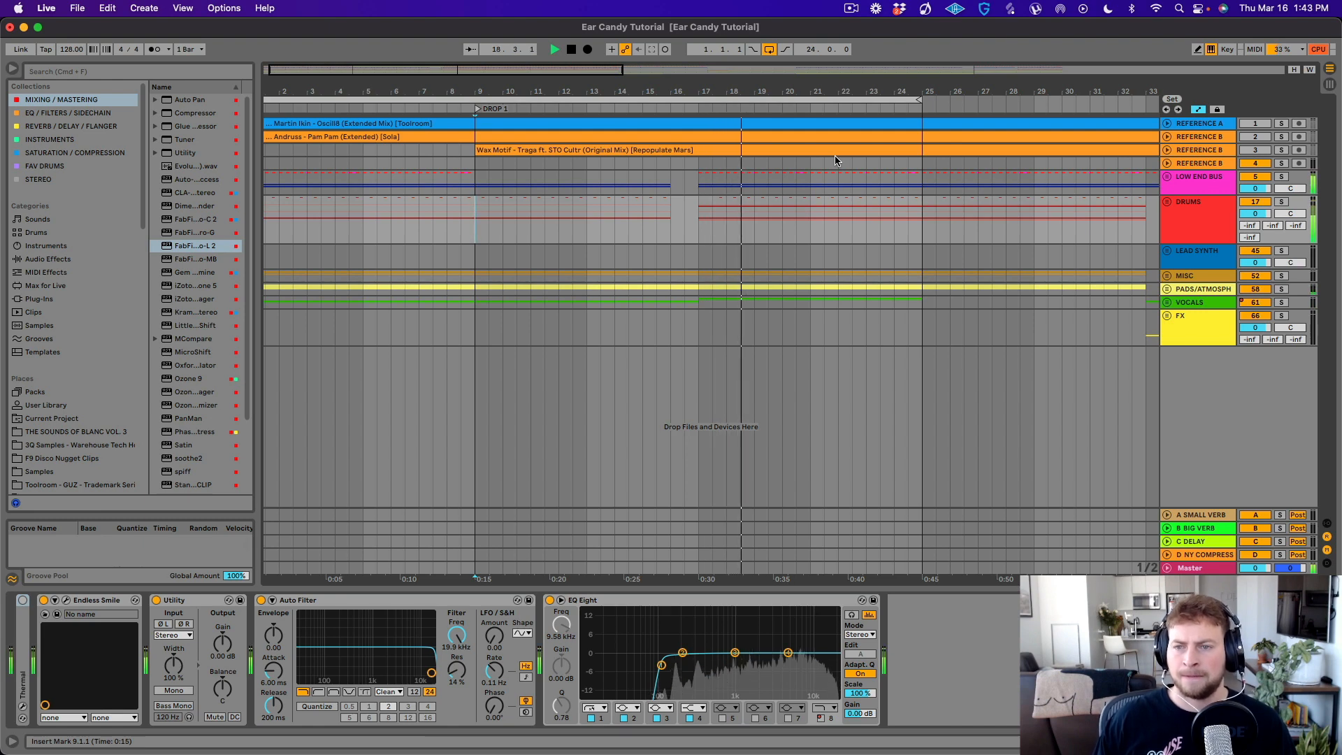
pyautogui.click(827, 92)
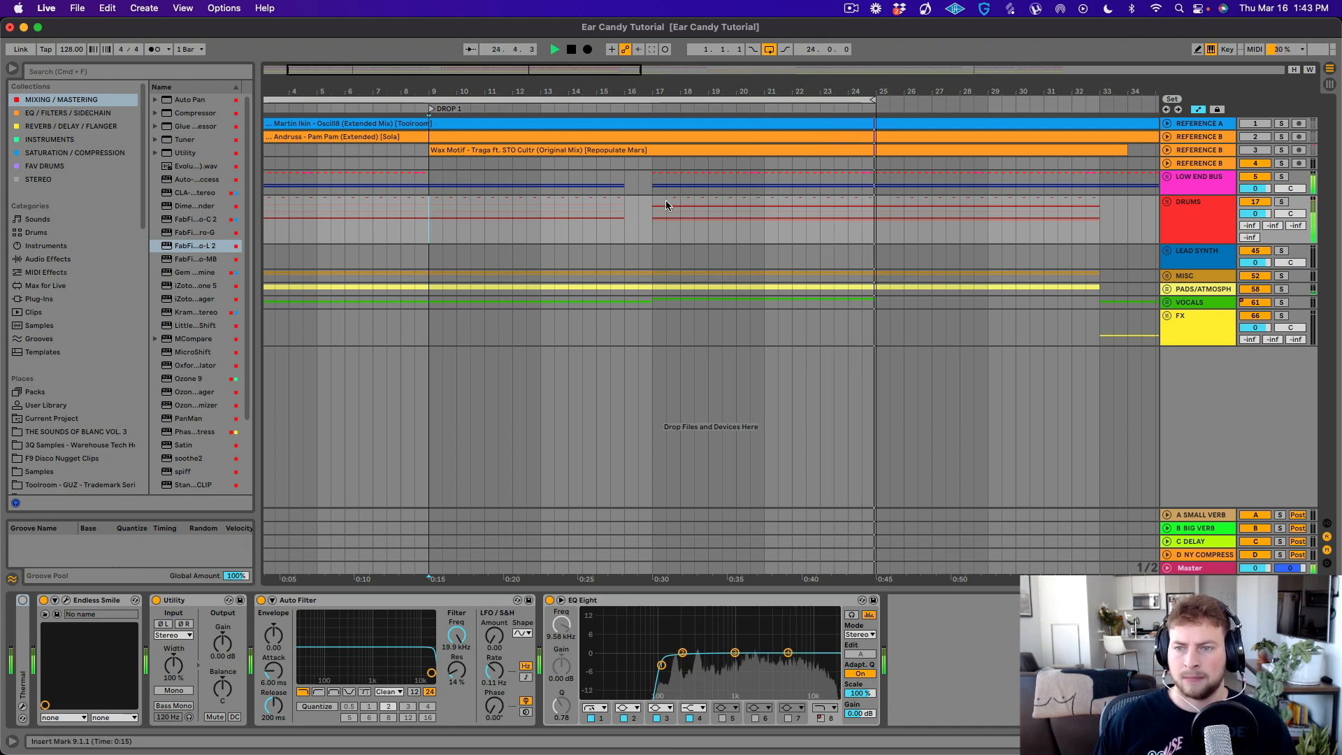
# - Stop playback and loop bars 17 to 25 using a time selection on the DRUMS group
pyautogui.press('space')
pyautogui.moveTo(651, 204); pyautogui.dragTo(872, 231)
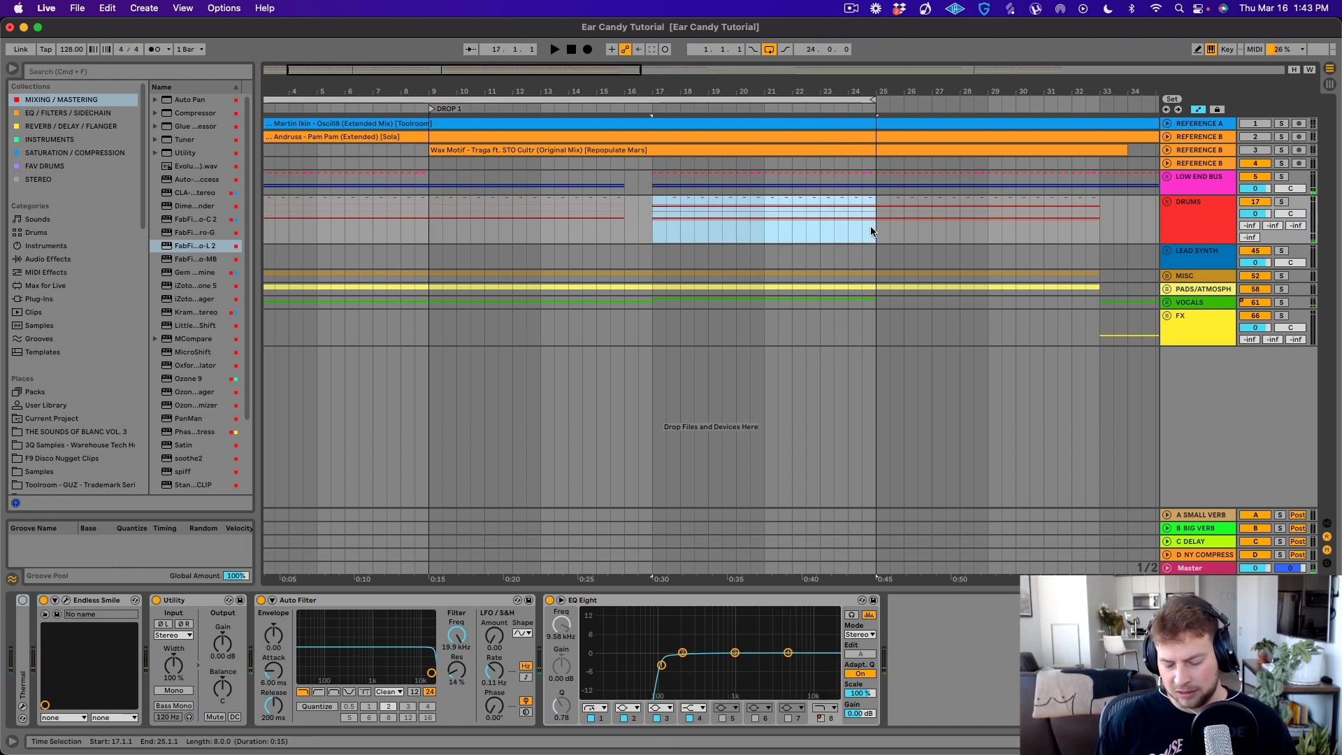
pyautogui.press('super+l')
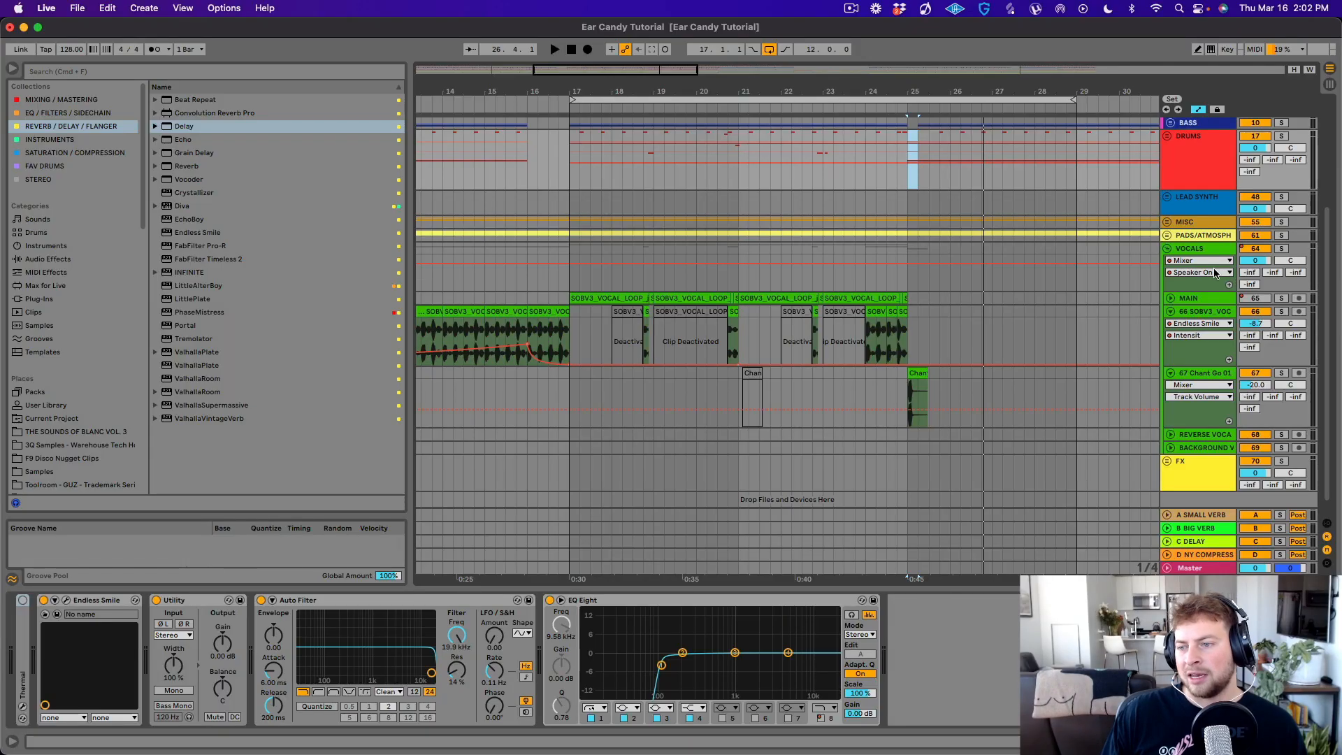
# - Fold the VOCALS group, listen from bar 12 into the drop, and place the insert marker at bar 17
pyautogui.click(1166, 250)
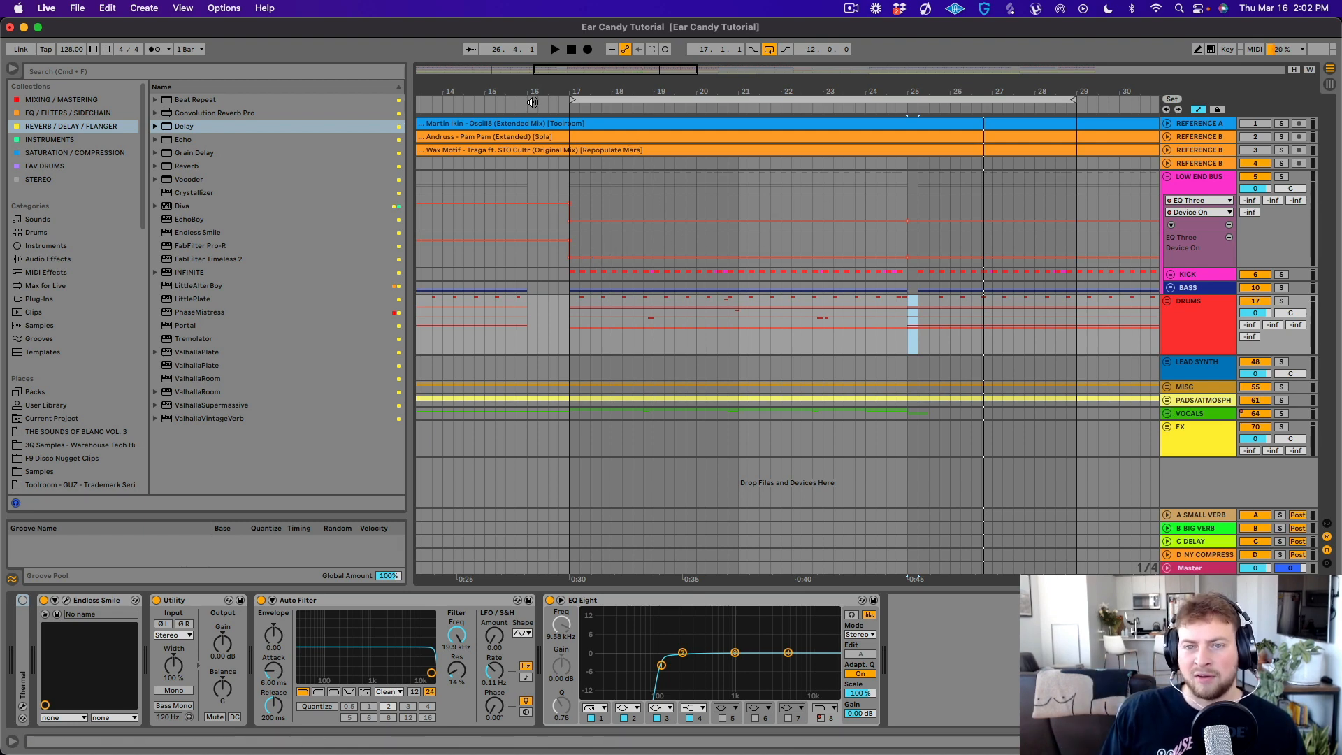
pyautogui.moveTo(538, 88); pyautogui.dragTo(619, 85)
pyautogui.click(467, 274)
pyautogui.press('space')
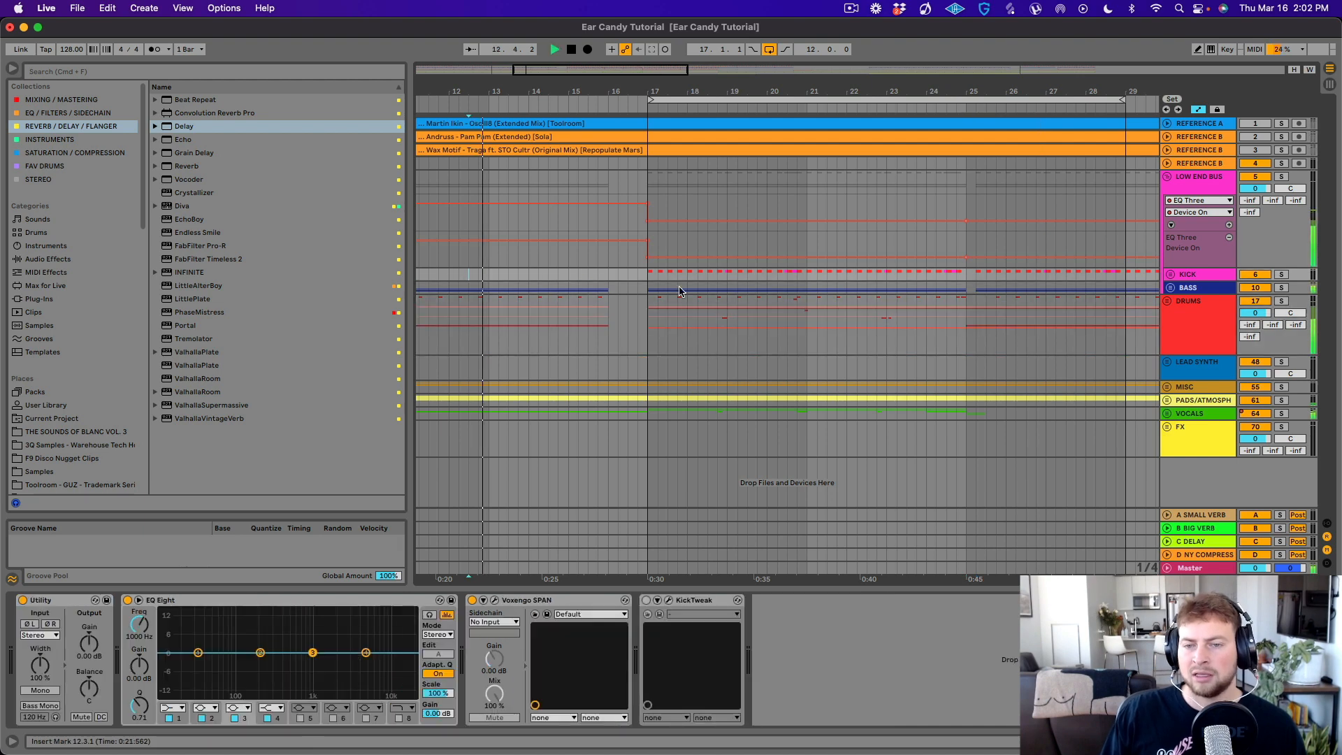
pyautogui.click(645, 302)
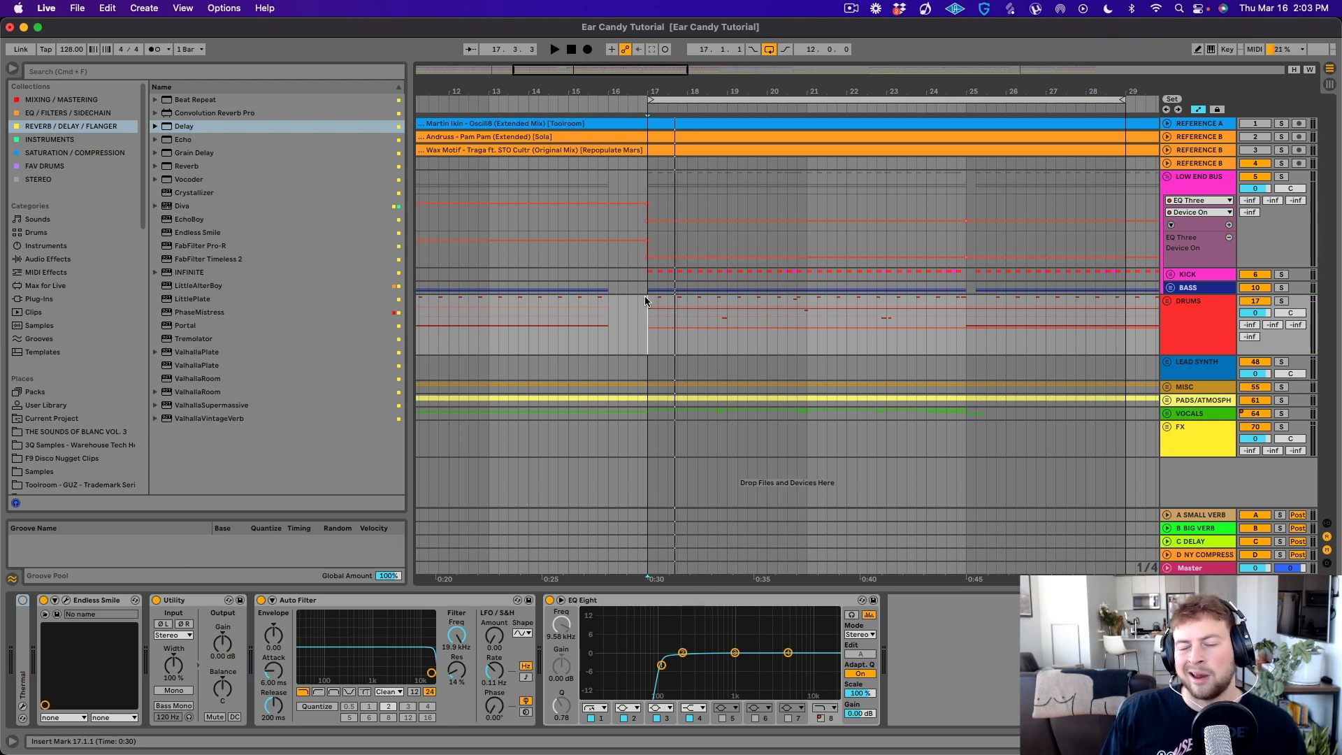
# - Unfold the LEAD SYNTH group and its 49 MIDI track
pyautogui.click(1166, 361)
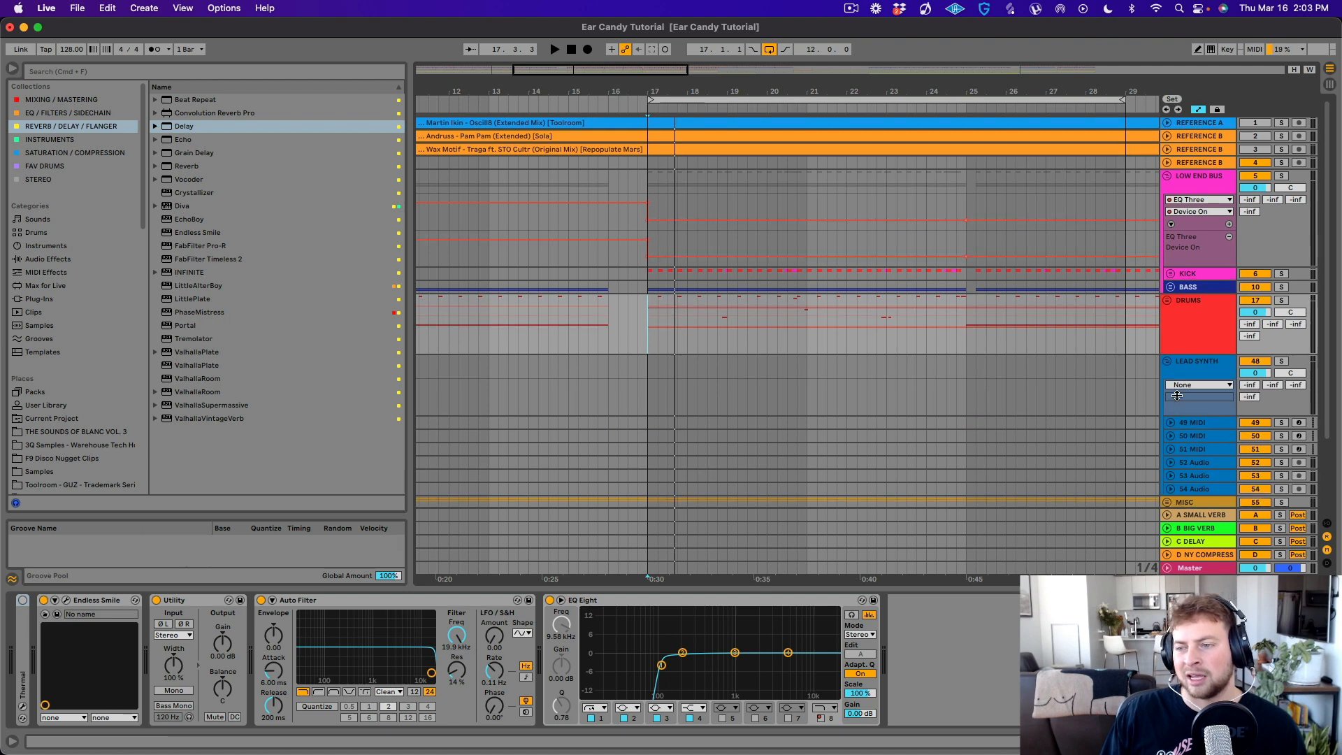
pyautogui.scroll(-3, 1177, 396)
pyautogui.click(1170, 333)
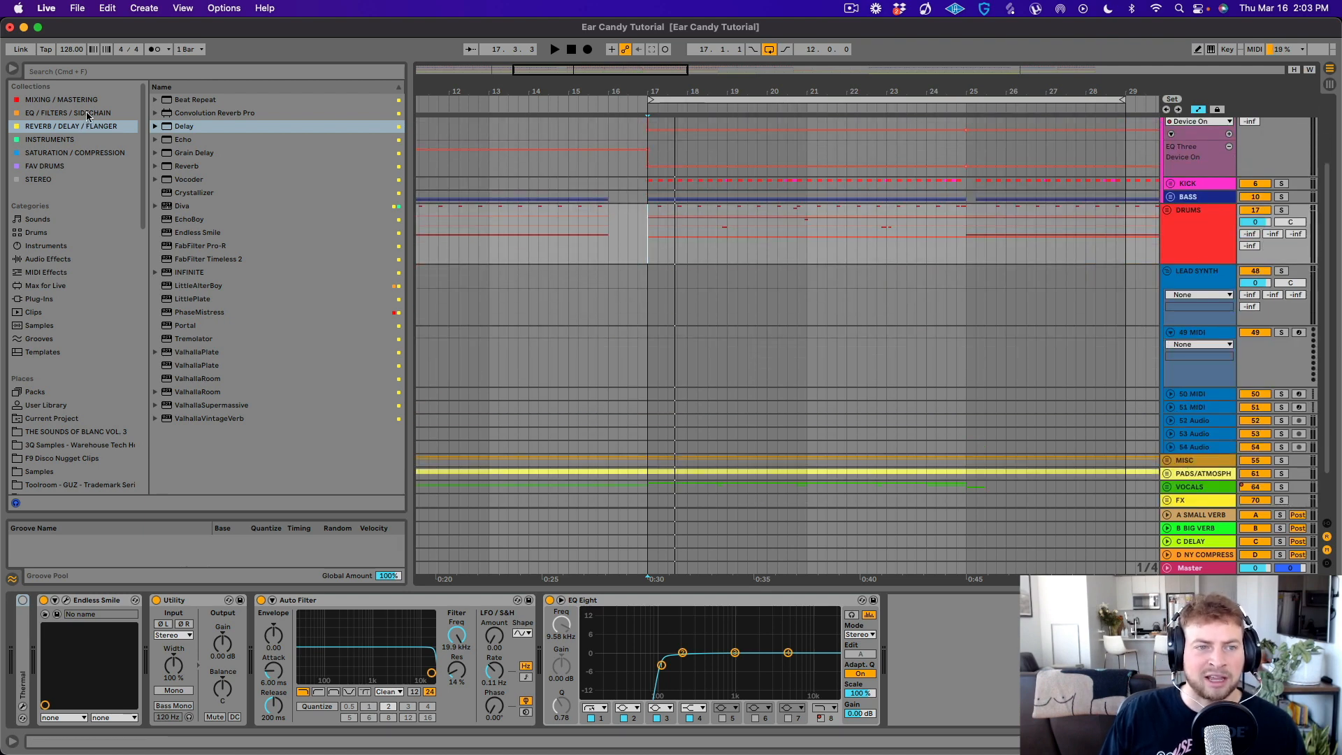
# - Load Serum from the INSTRUMENTS collection onto the 49 MIDI track and enable the computer MIDI keyboard
pyautogui.click(69, 139)
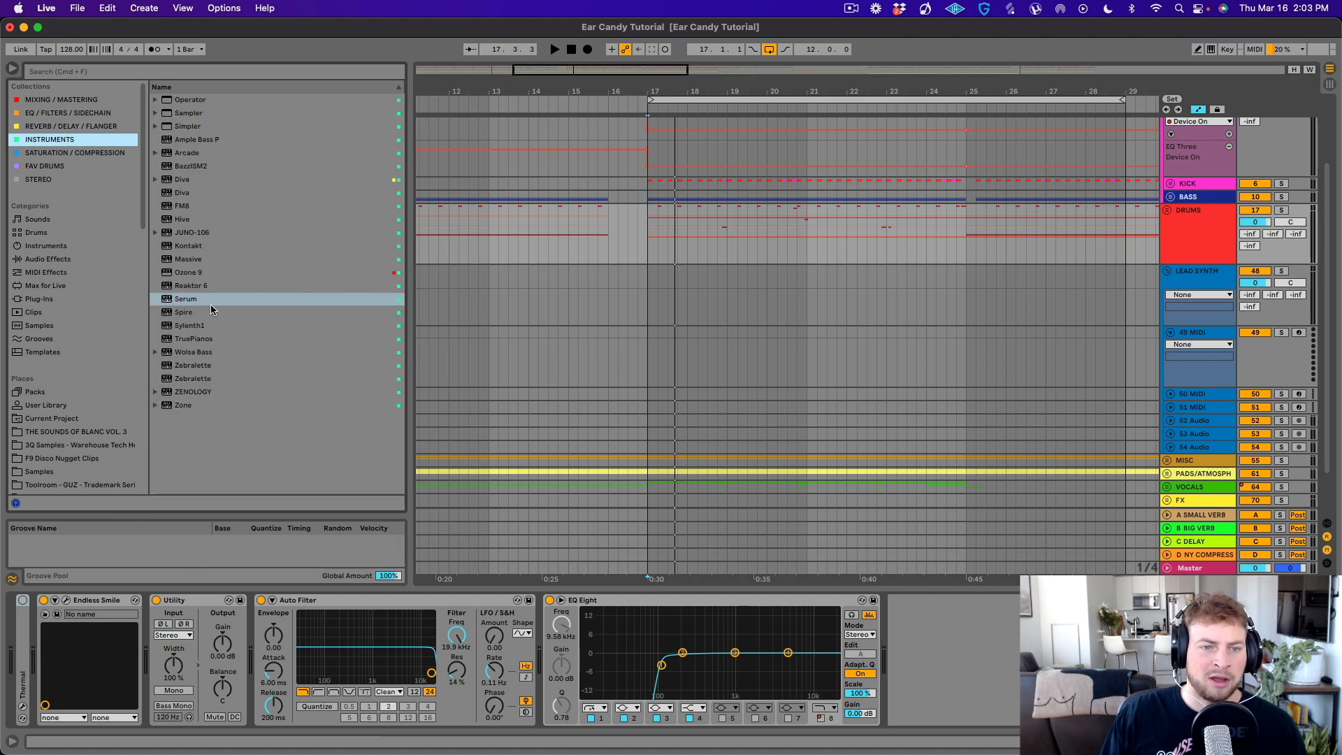
pyautogui.moveTo(194, 302); pyautogui.dragTo(454, 310)
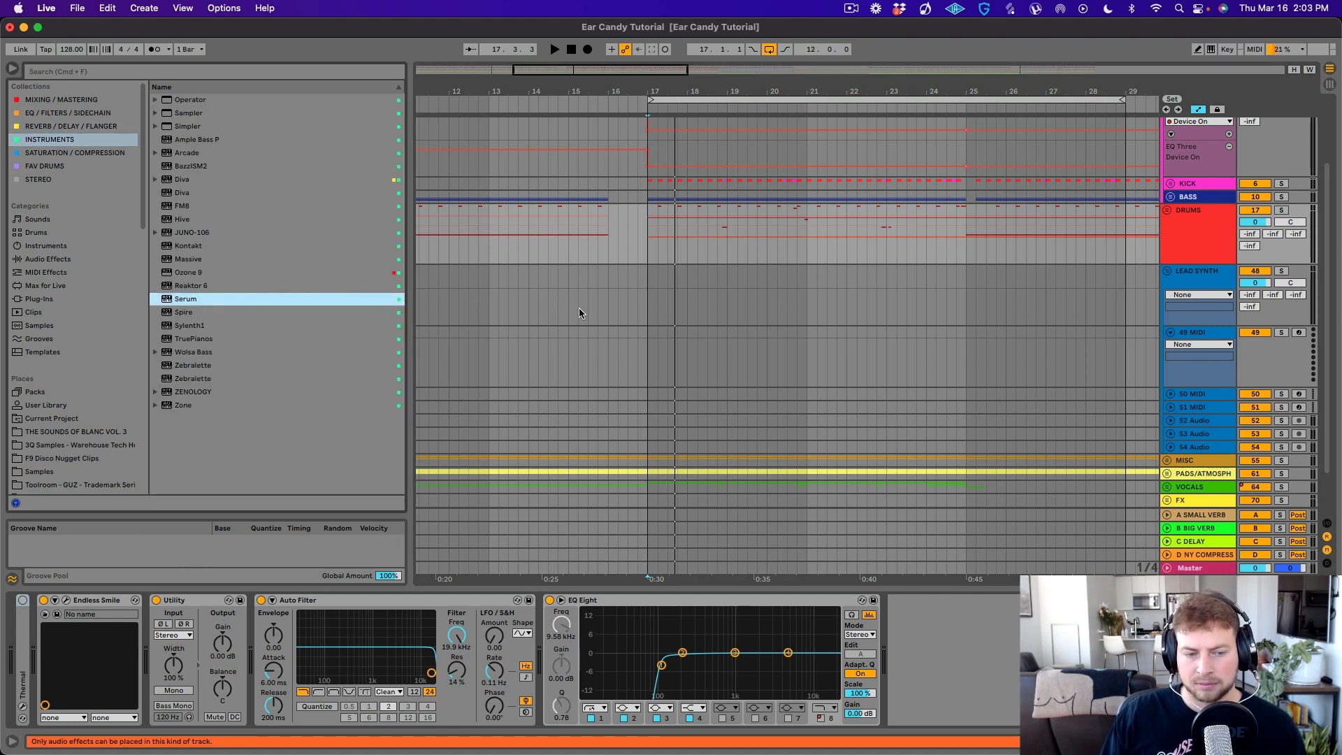
pyautogui.moveTo(188, 302); pyautogui.dragTo(969, 344)
pyautogui.moveTo(1092, 344); pyautogui.dragTo(875, 361)
pyautogui.click(423, 84)
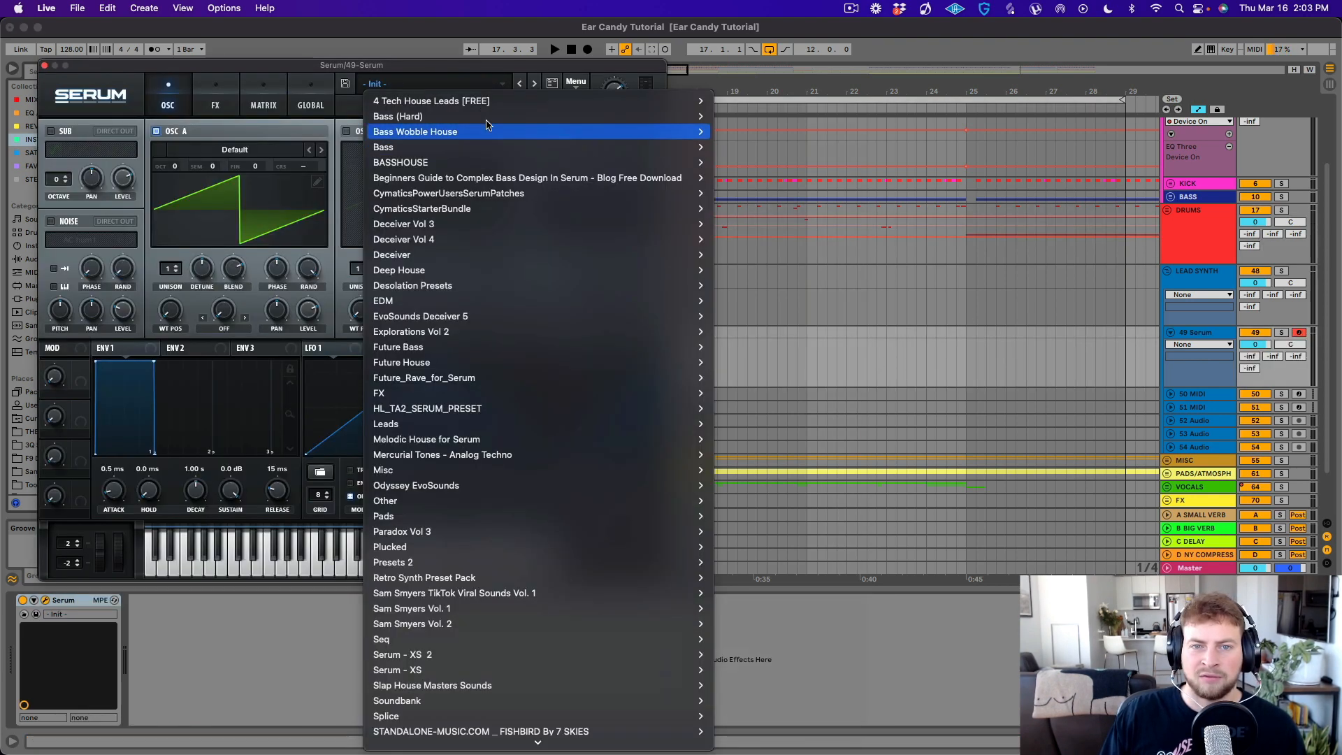
pyautogui.moveTo(482, 69); pyautogui.dragTo(627, 60)
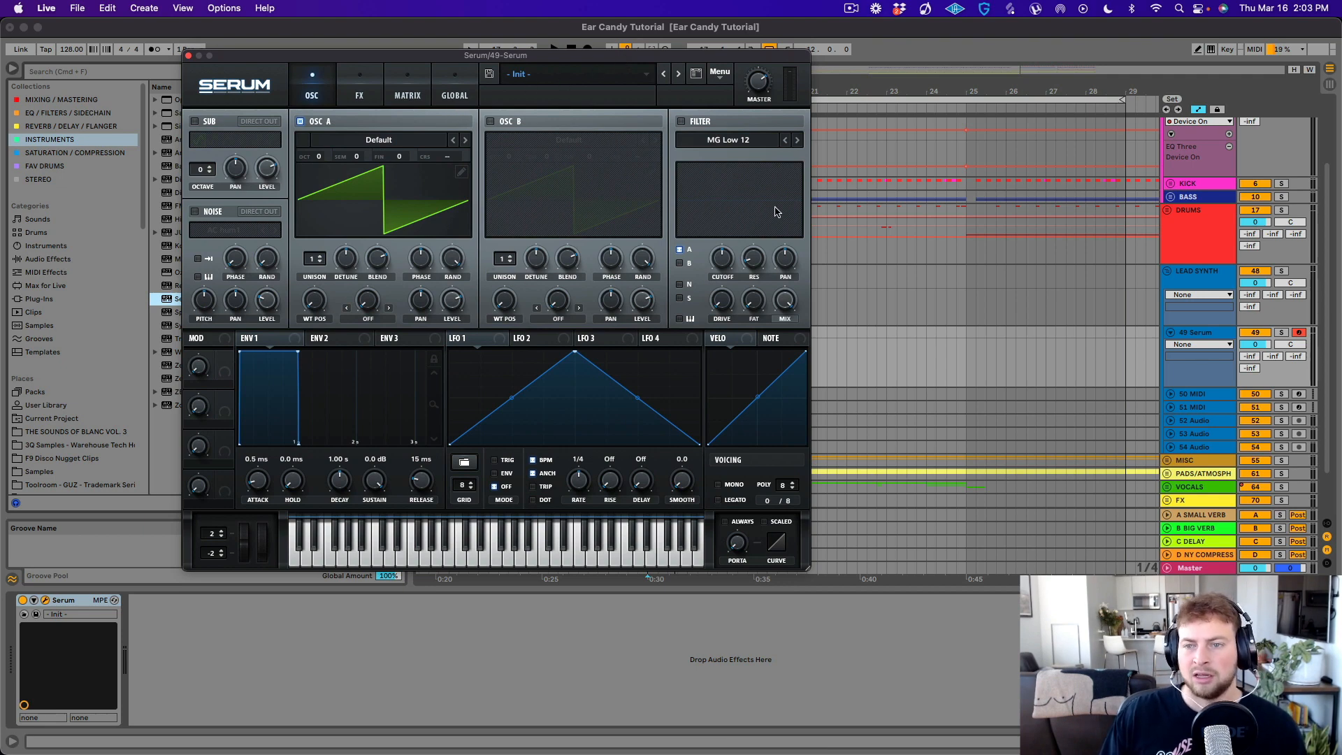
pyautogui.click(1210, 49)
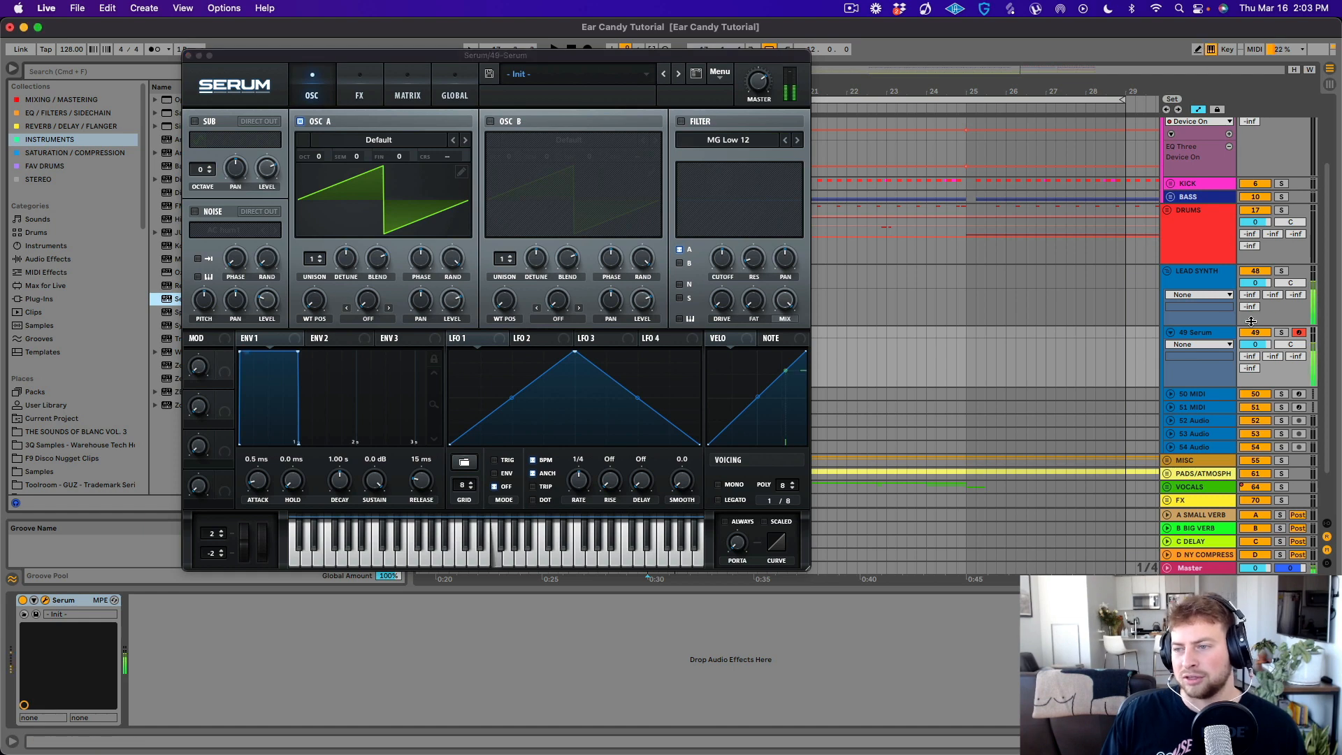
# - Turn on Serum's filter, lower its cutoff, audition notes and shift the keyboard down an octave
pyautogui.click(681, 121)
pyautogui.moveTo(724, 263)
pyautogui.mouseDown()
pyautogui.moveTo(720, 290)
pyautogui.moveTo(719, 276)
pyautogui.mouseUp()
pyautogui.press('f')
pyautogui.press('f')
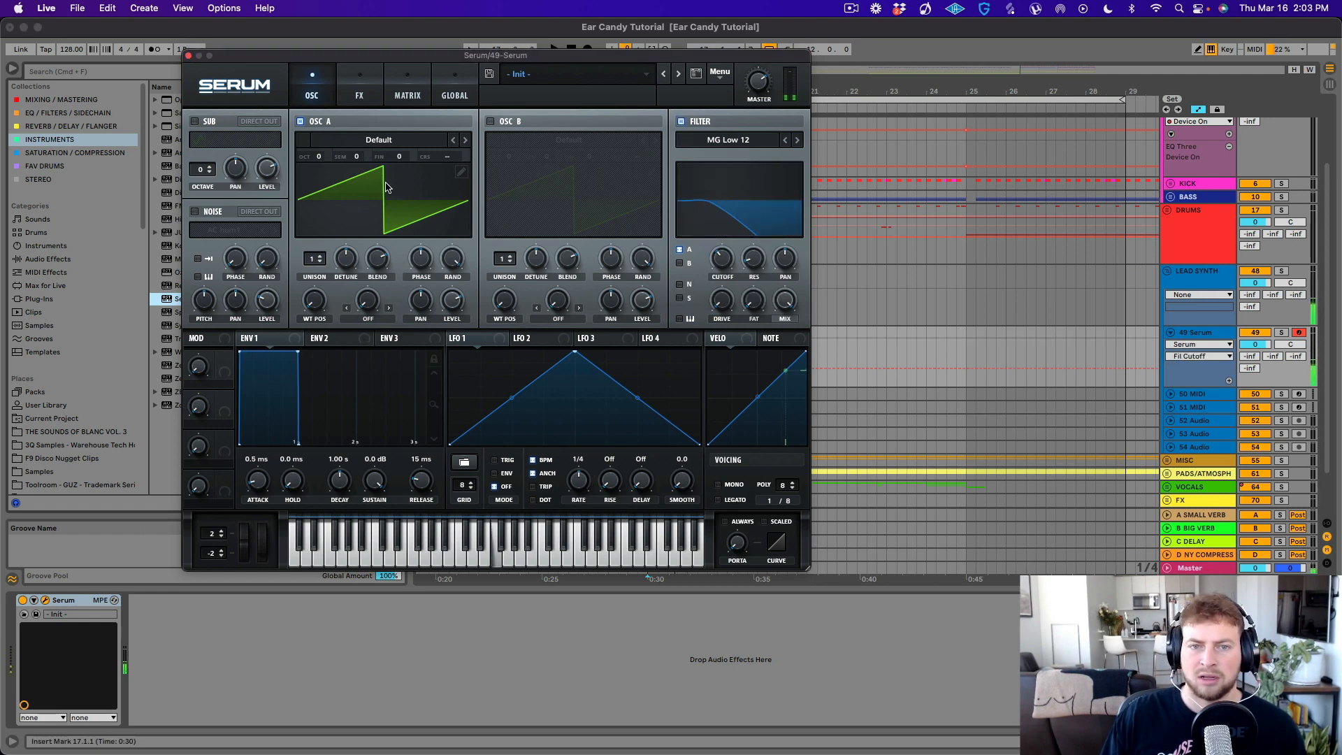
pyautogui.press('z')
# - Enable oscillator B with the Acid wavetable, adjust its level, and warp oscillator A with FM (from B)
pyautogui.click(490, 122)
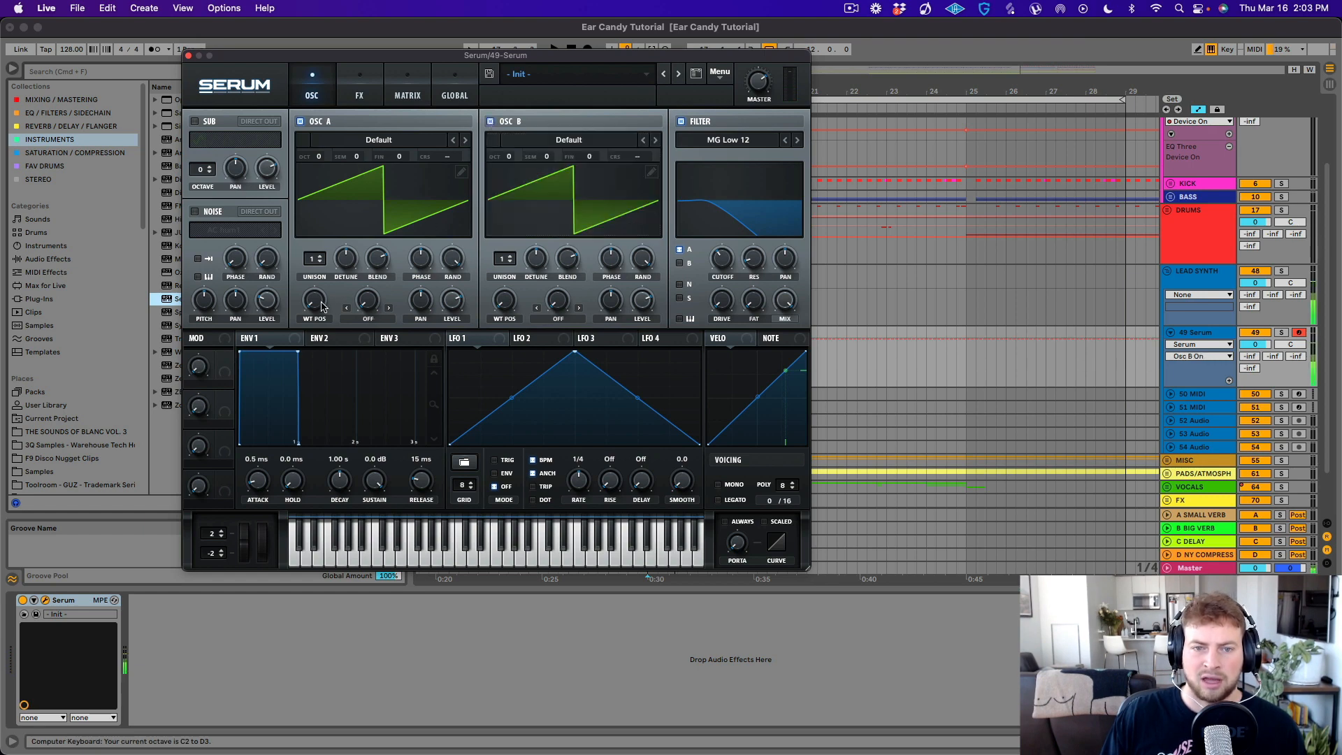
pyautogui.click(369, 319)
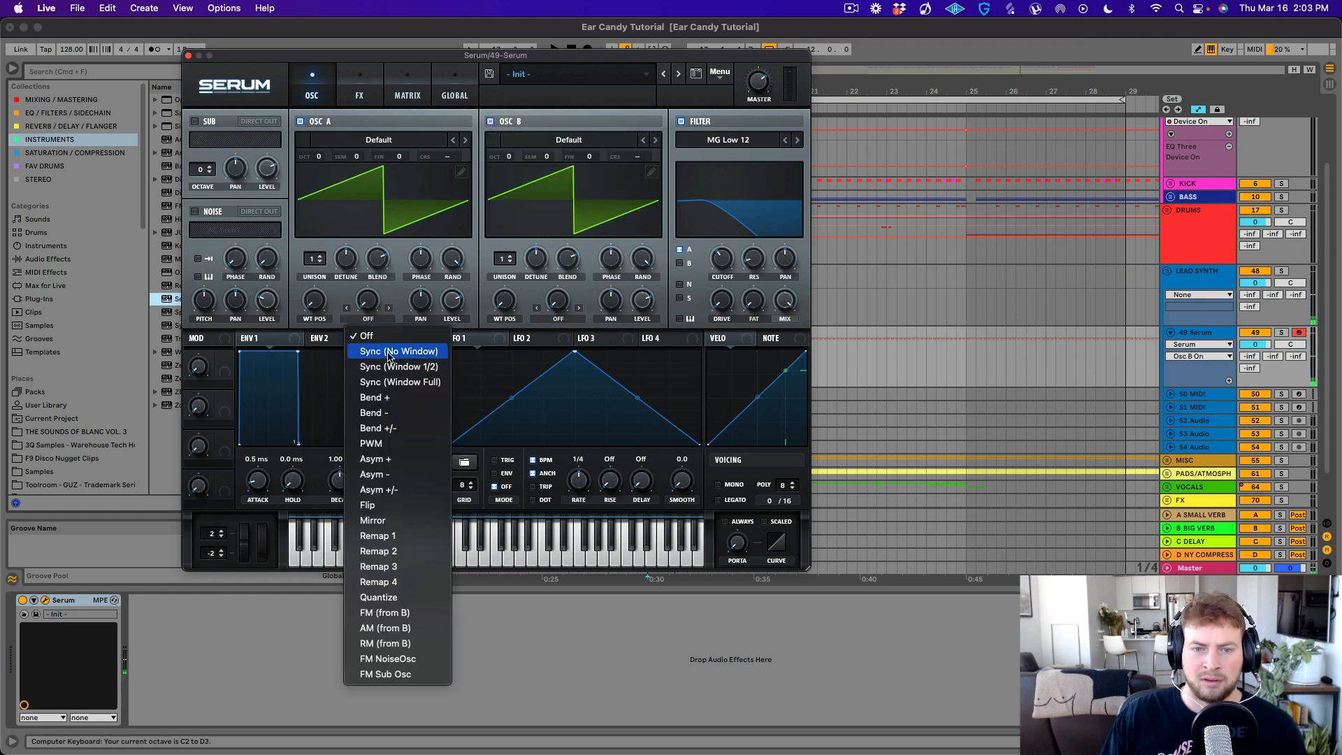
pyautogui.click(384, 613)
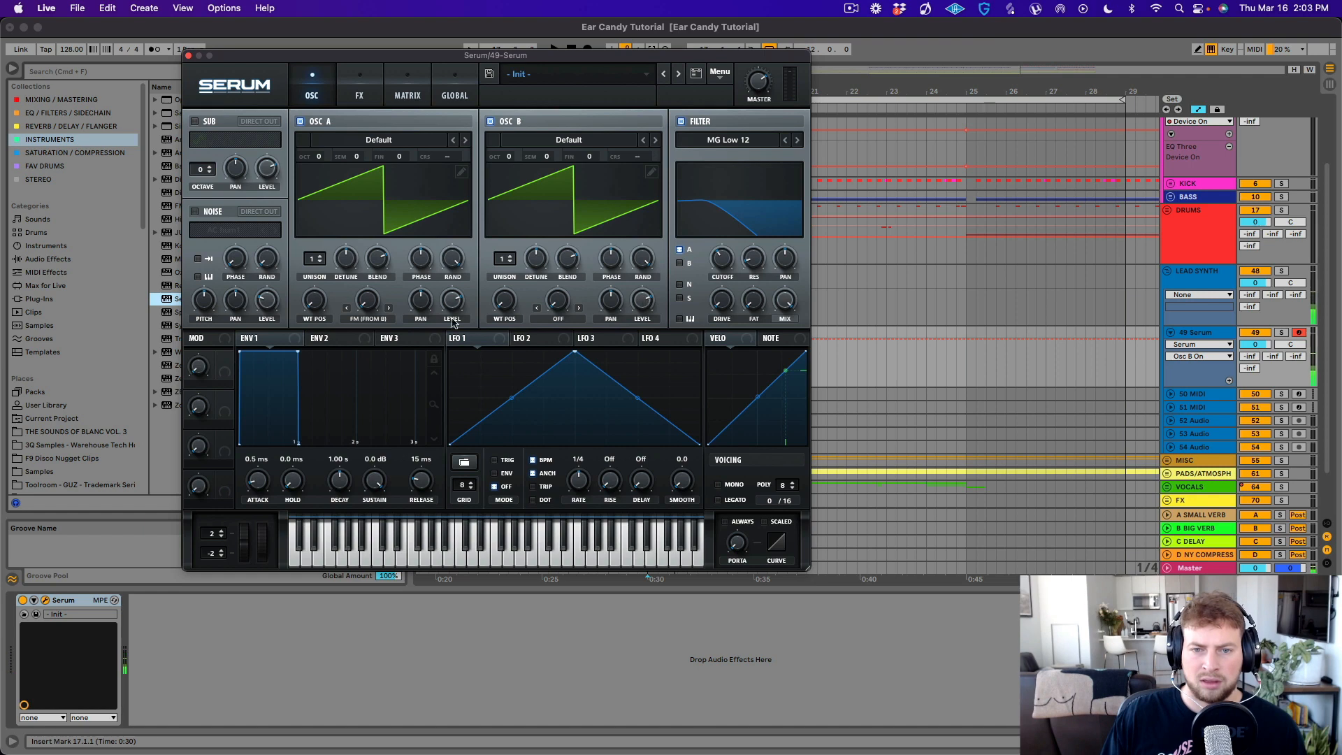
pyautogui.moveTo(369, 305); pyautogui.dragTo(404, 207)
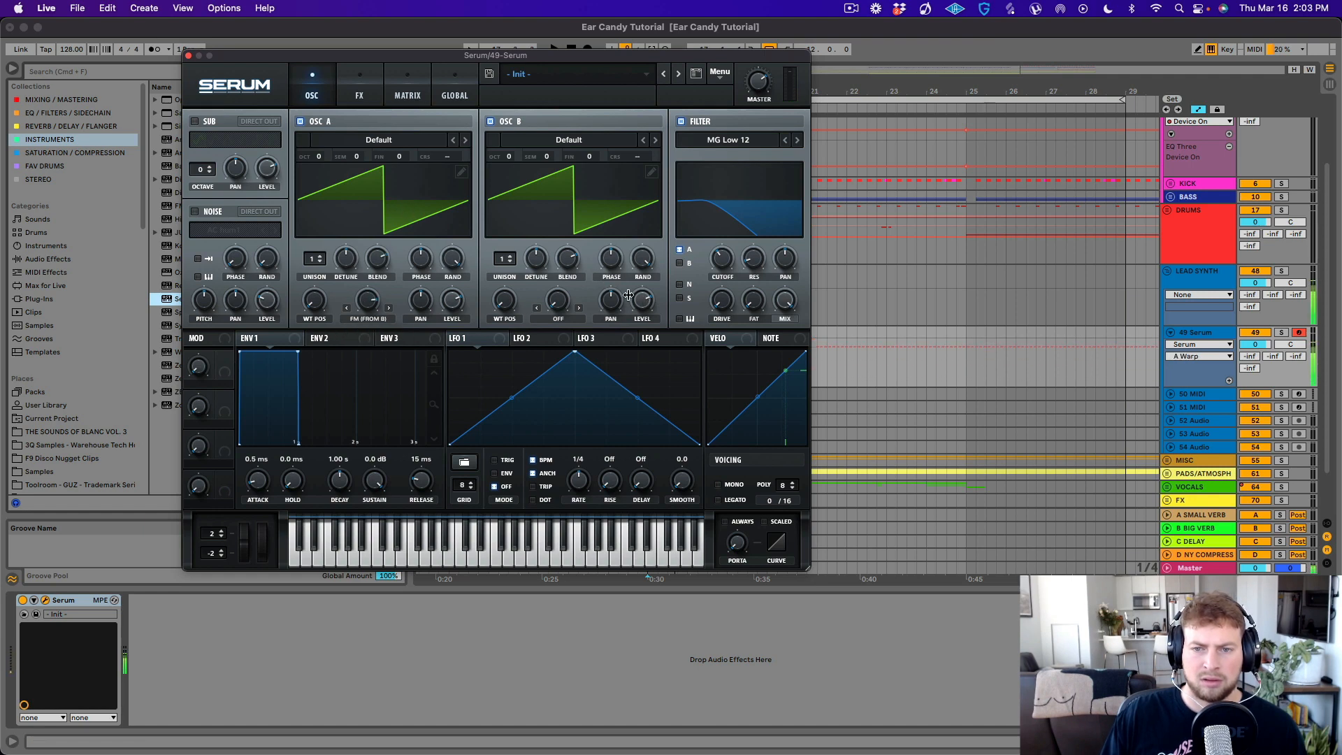
pyautogui.click(657, 141)
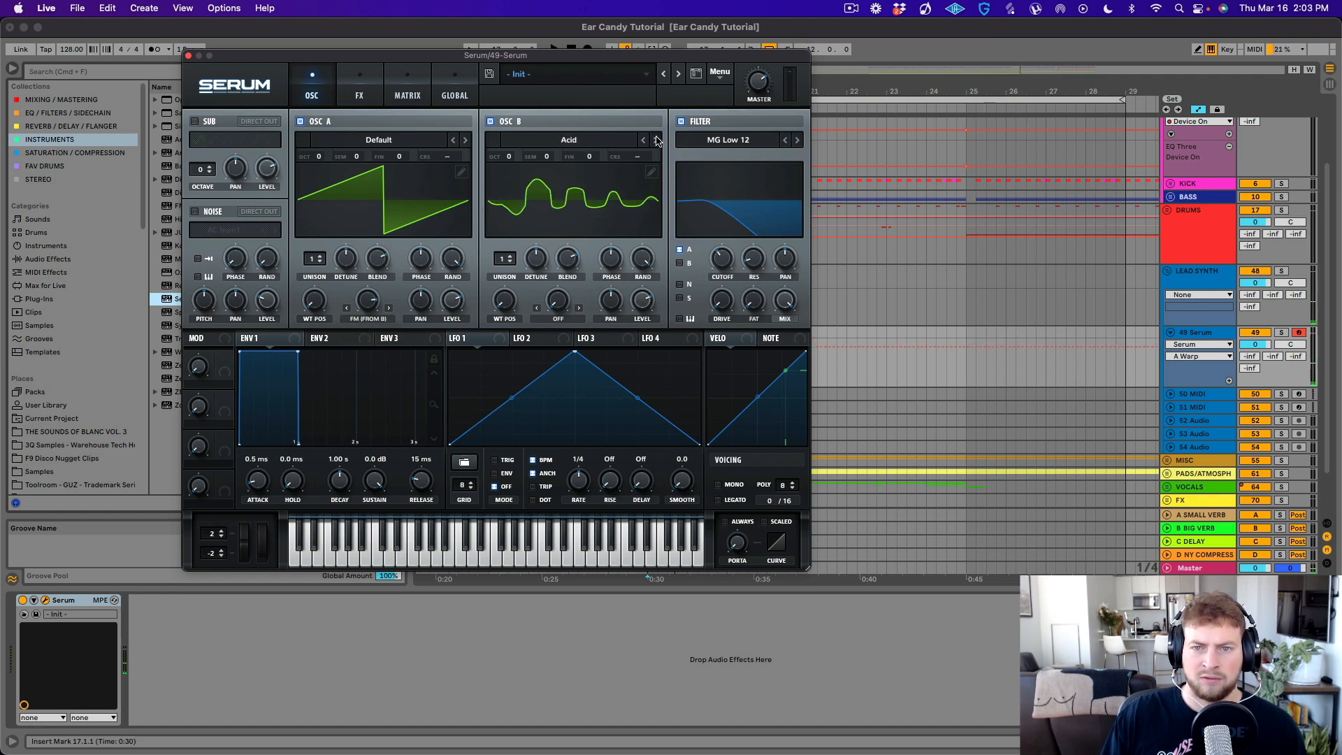
pyautogui.moveTo(642, 301); pyautogui.dragTo(644, 313)
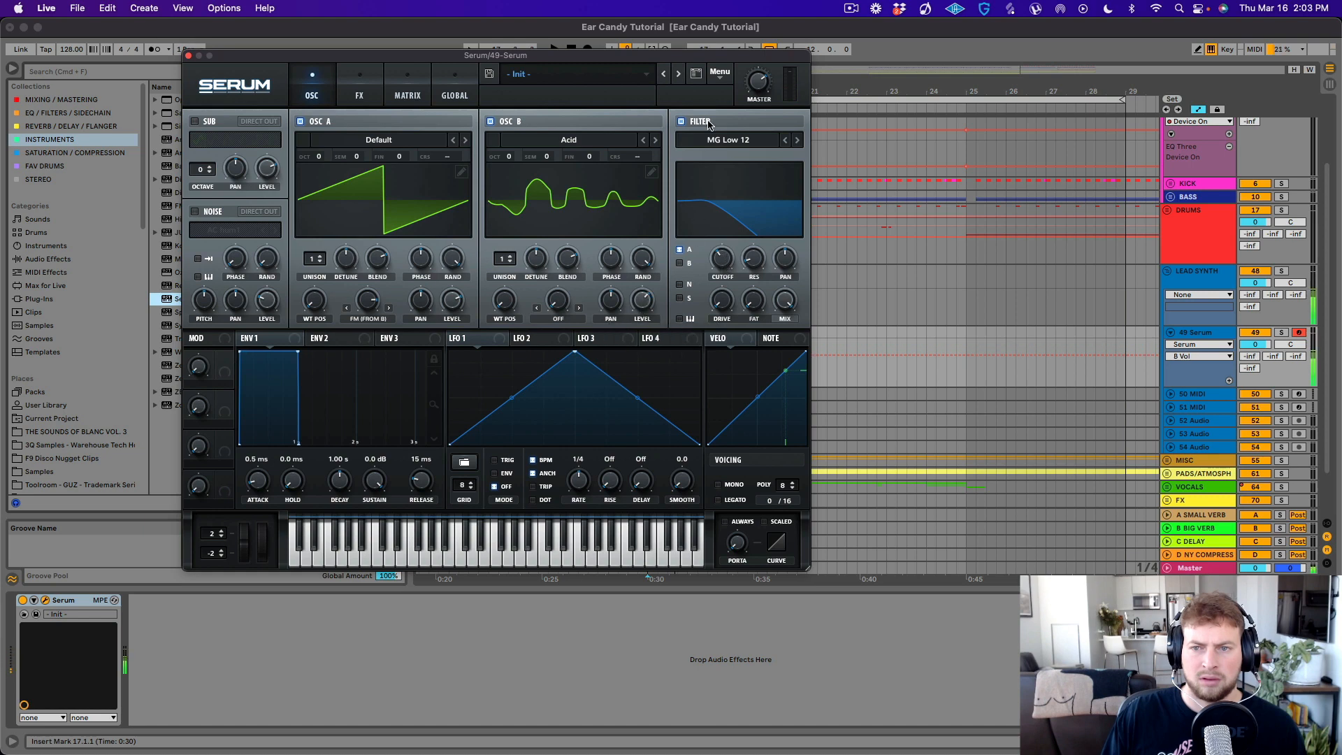
# - Change Serum's filter type to MG Low 24 and adjust its cutoff
pyautogui.click(730, 138)
pyautogui.moveTo(713, 157)
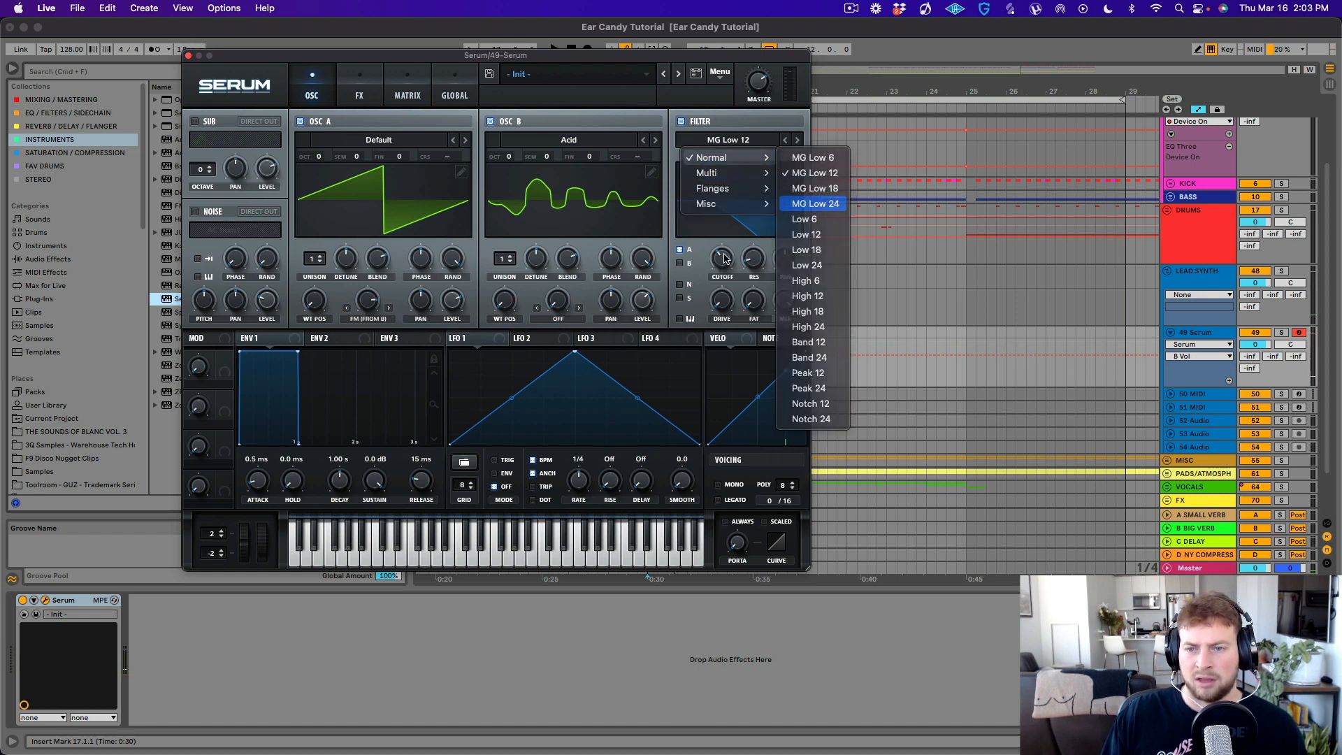
pyautogui.click(815, 203)
pyautogui.click(725, 258)
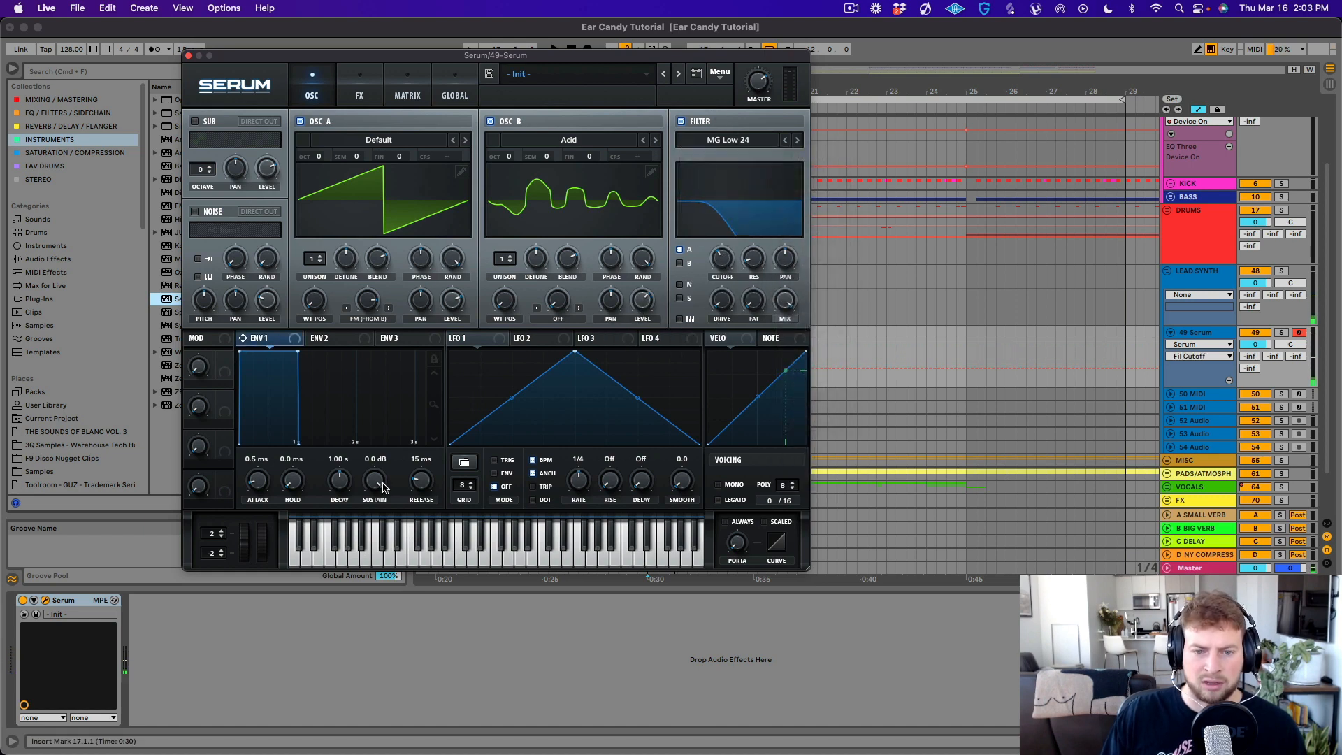
# - Set envelope 1 to 98 ms decay, -57.7 dB sustain and 2.2 ms release, and raise the filter cutoff slightly
pyautogui.moveTo(382, 483); pyautogui.dragTo(379, 534)
pyautogui.moveTo(339, 485); pyautogui.dragTo(324, 361)
pyautogui.moveTo(372, 492); pyautogui.dragTo(419, 493)
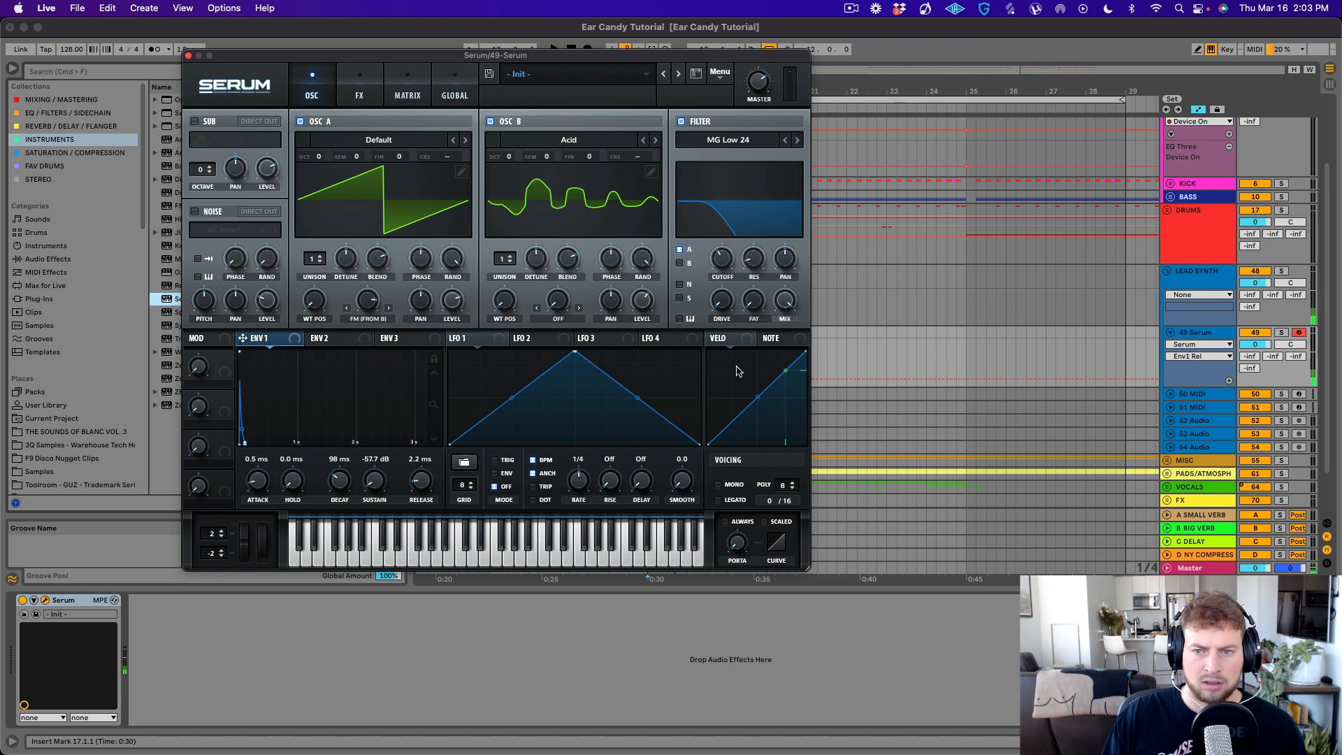
pyautogui.moveTo(724, 263); pyautogui.dragTo(724, 246)
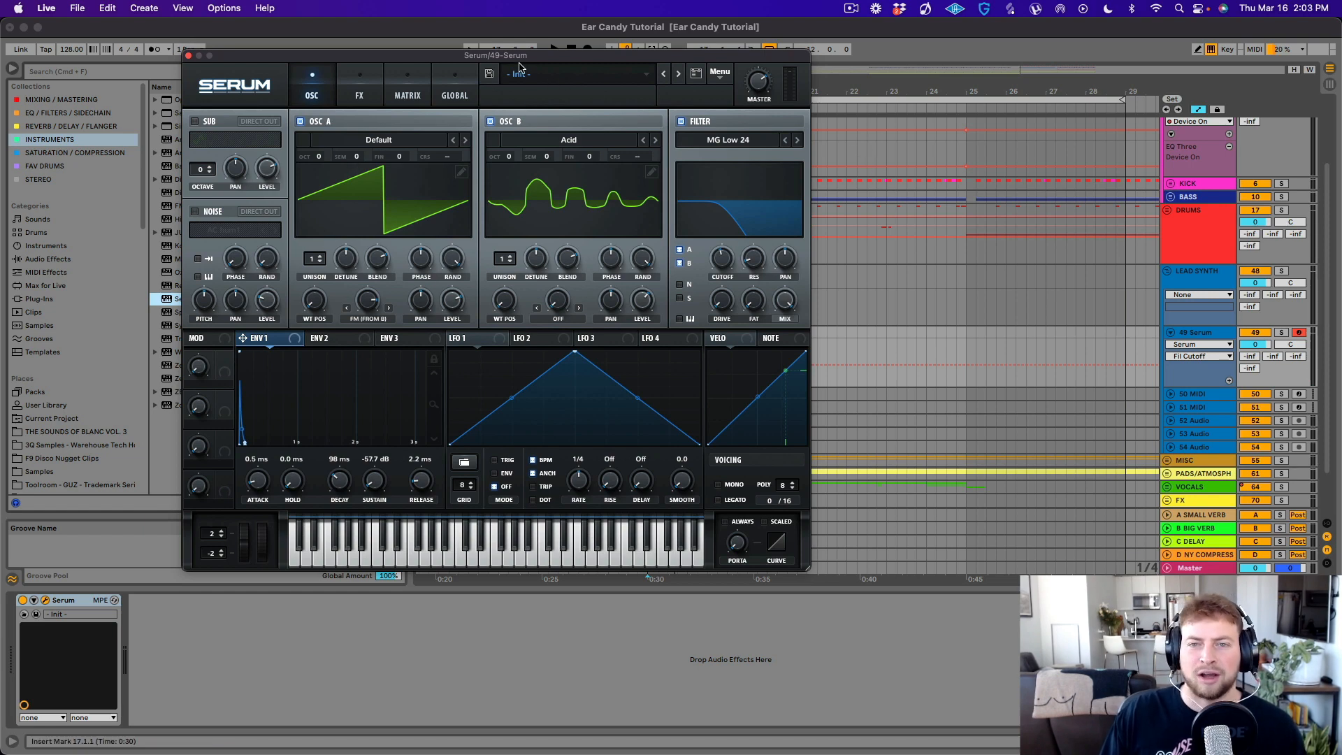
# - Load the BA - Matriarch Tones preset from the EvoSounds Deceiver 5 bank in Serum and audition it
pyautogui.click(551, 75)
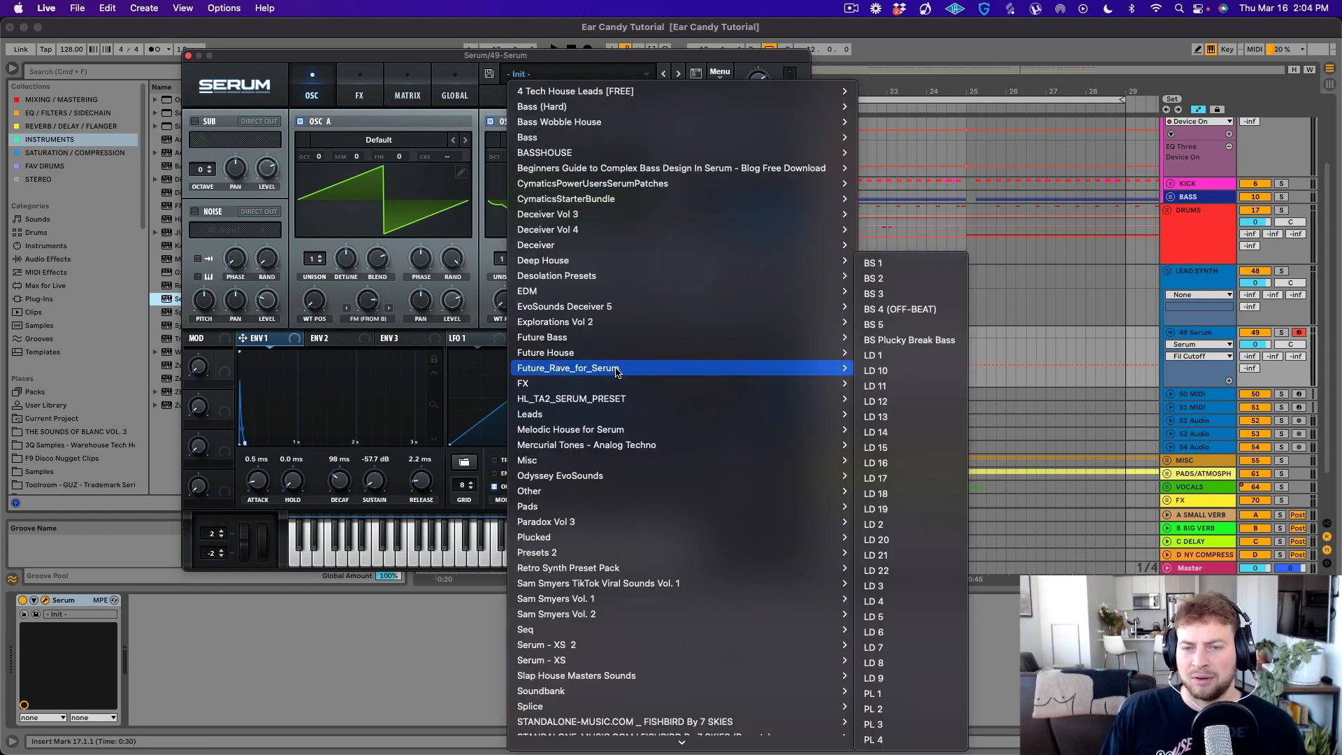
pyautogui.moveTo(632, 307)
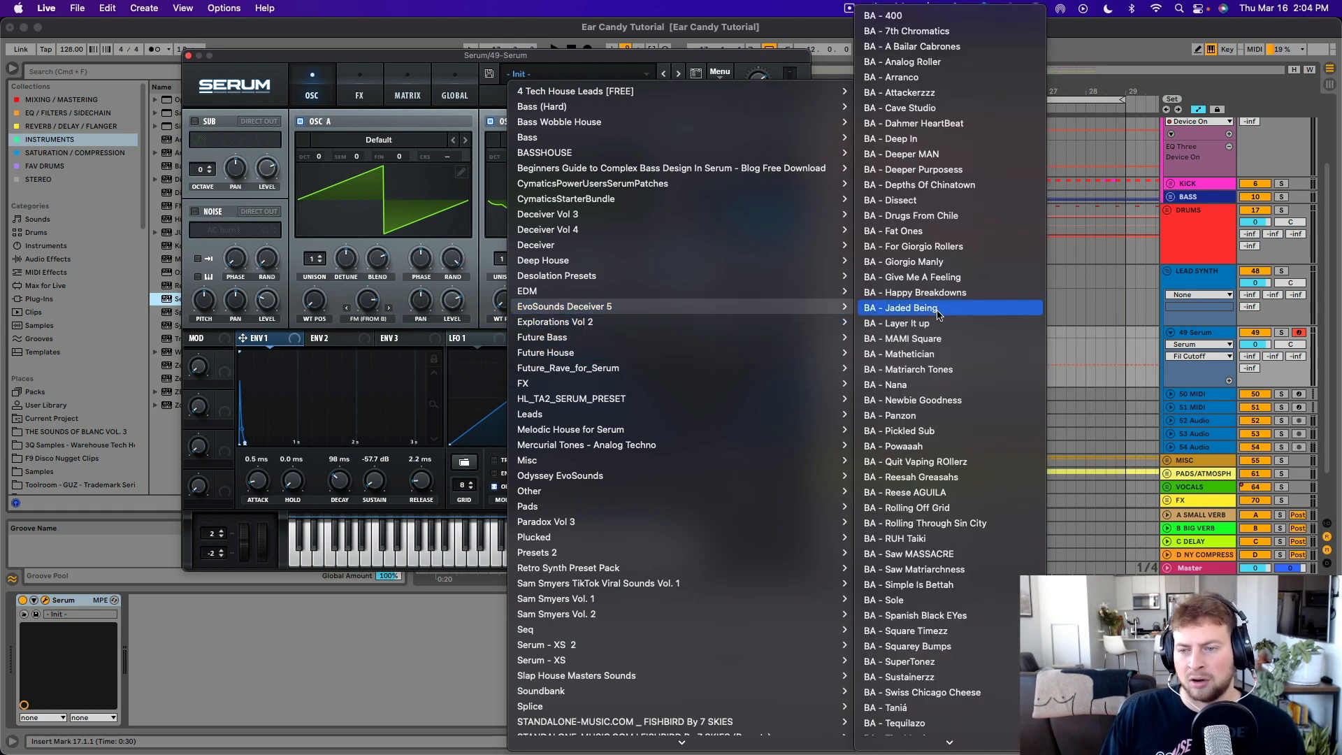
pyautogui.scroll(-3, 954, 346)
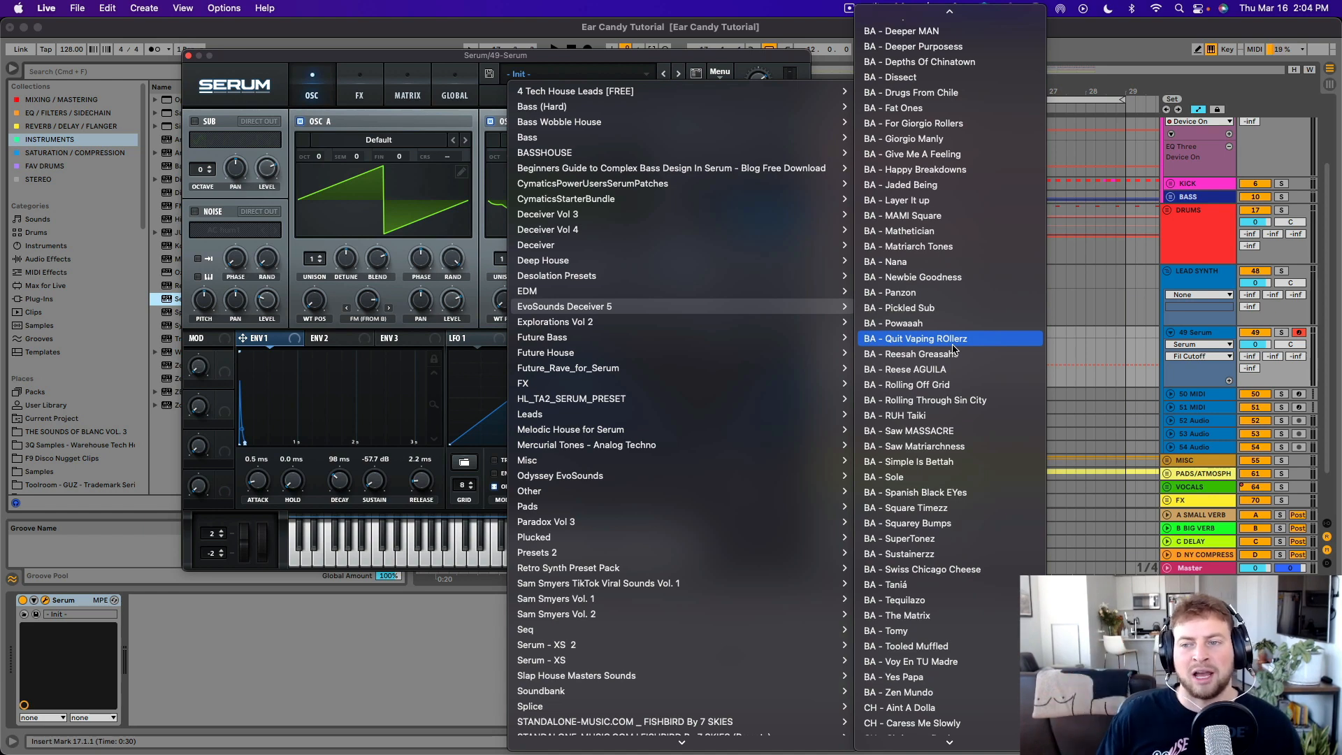
pyautogui.click(928, 248)
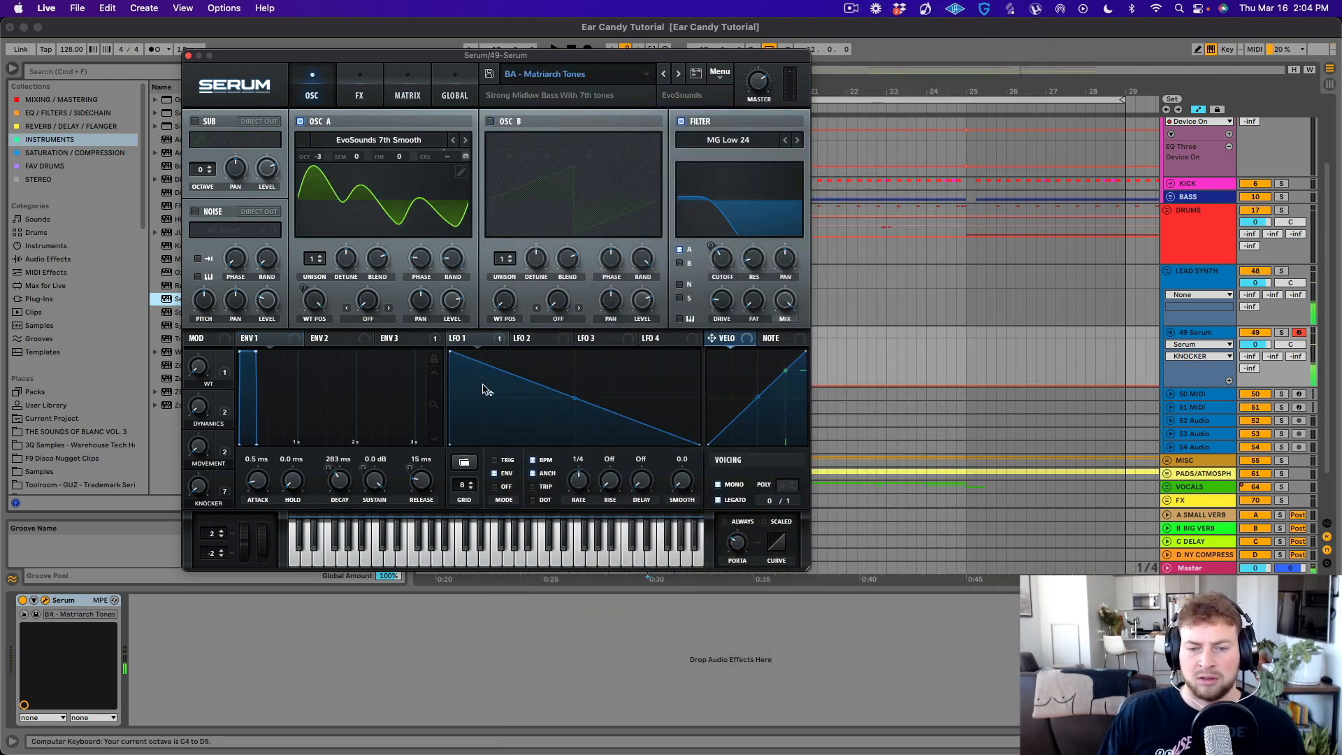
pyautogui.press('a')
# - Advance through the following presets to BA - Newbie Goodness and audition it in different octaves
pyautogui.click(678, 74)
pyautogui.press('a')
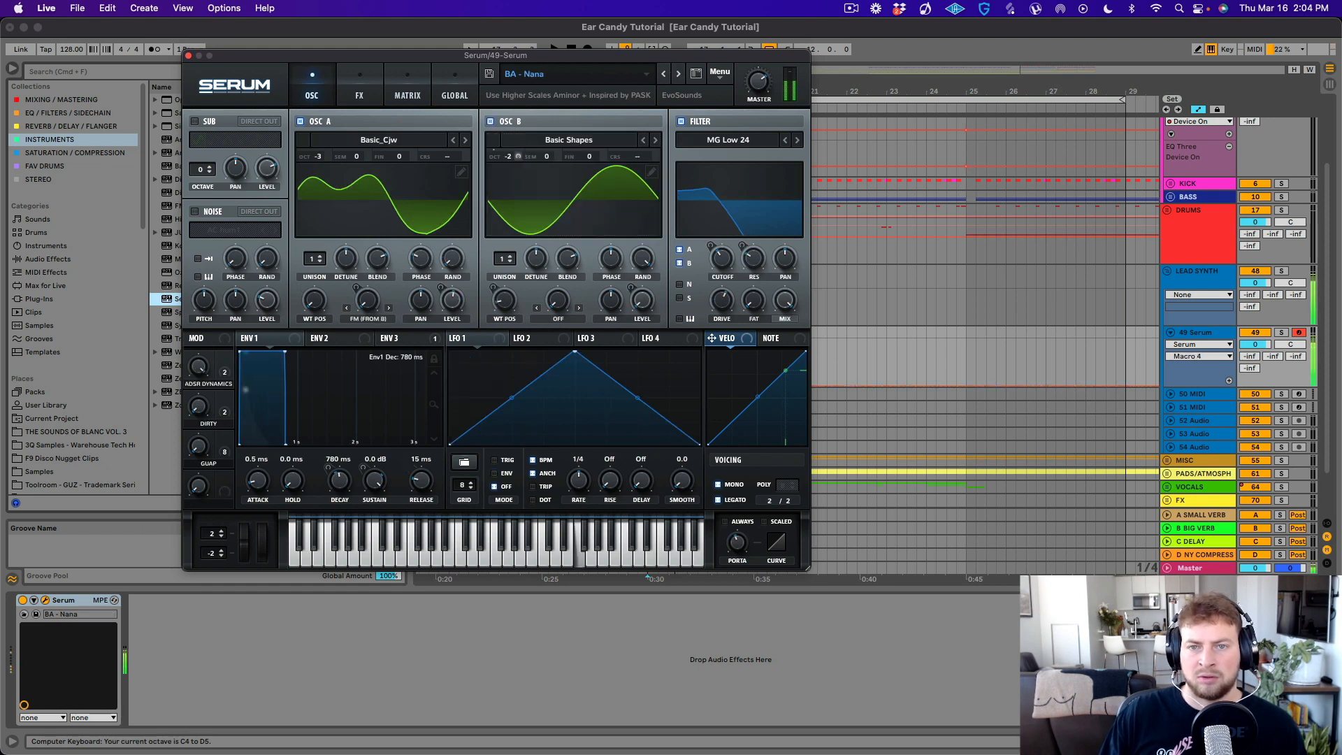
pyautogui.click(677, 73)
pyautogui.press('f')
pyautogui.press('f')
pyautogui.press('x')
pyautogui.press('f')
pyautogui.press('x')
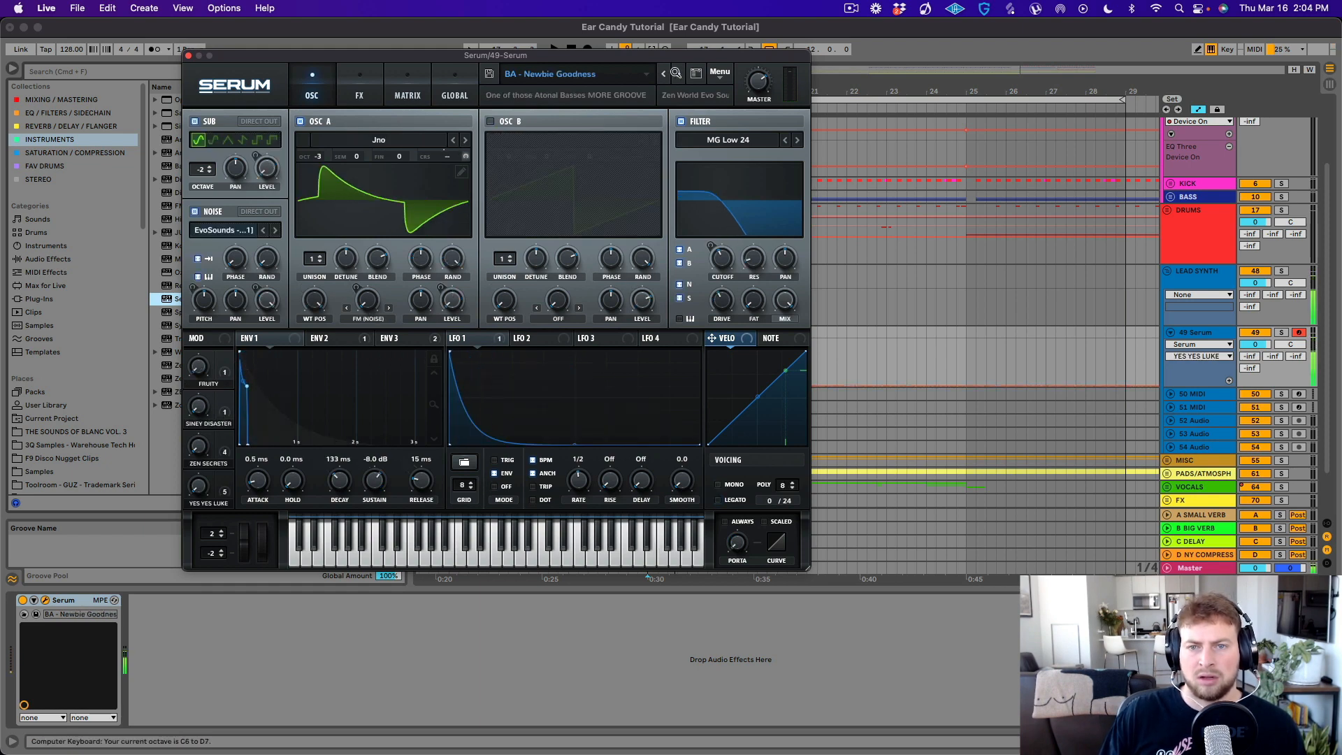
pyautogui.press('g')
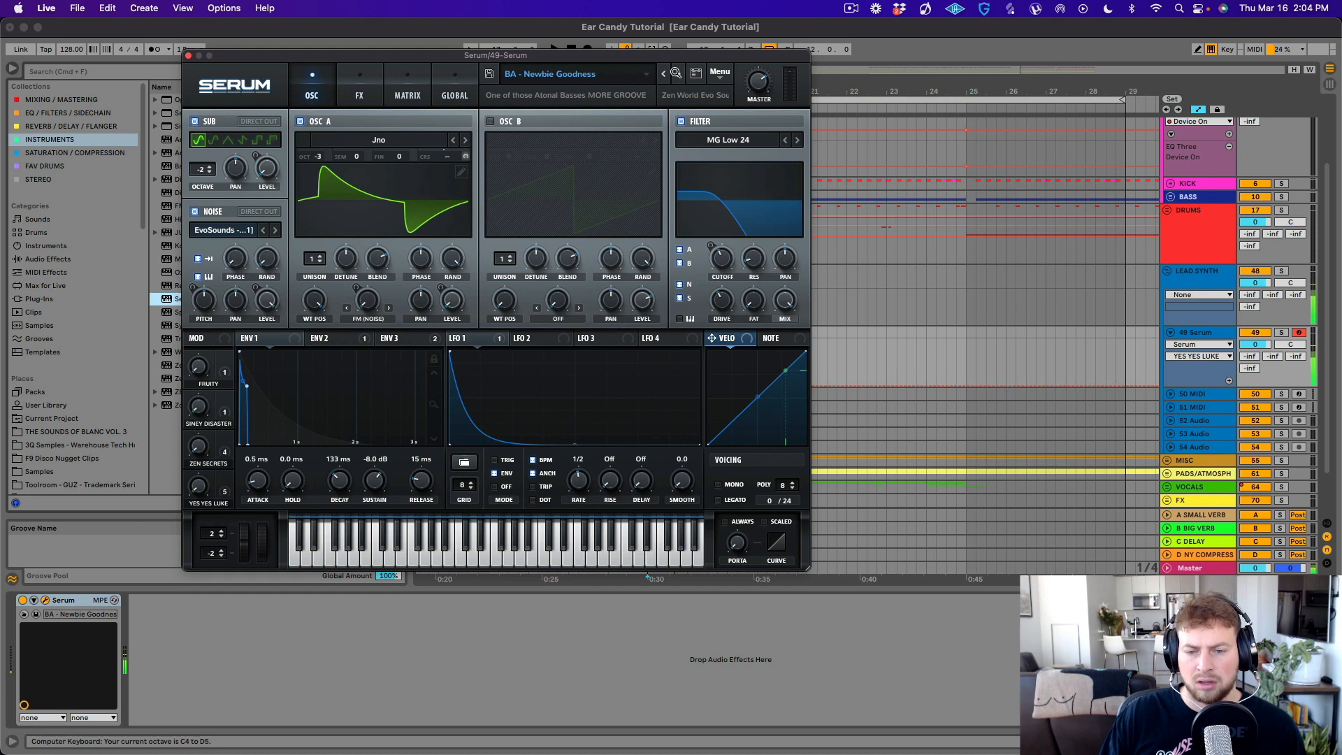
pyautogui.press('g')
pyautogui.press('g')
pyautogui.press('g')
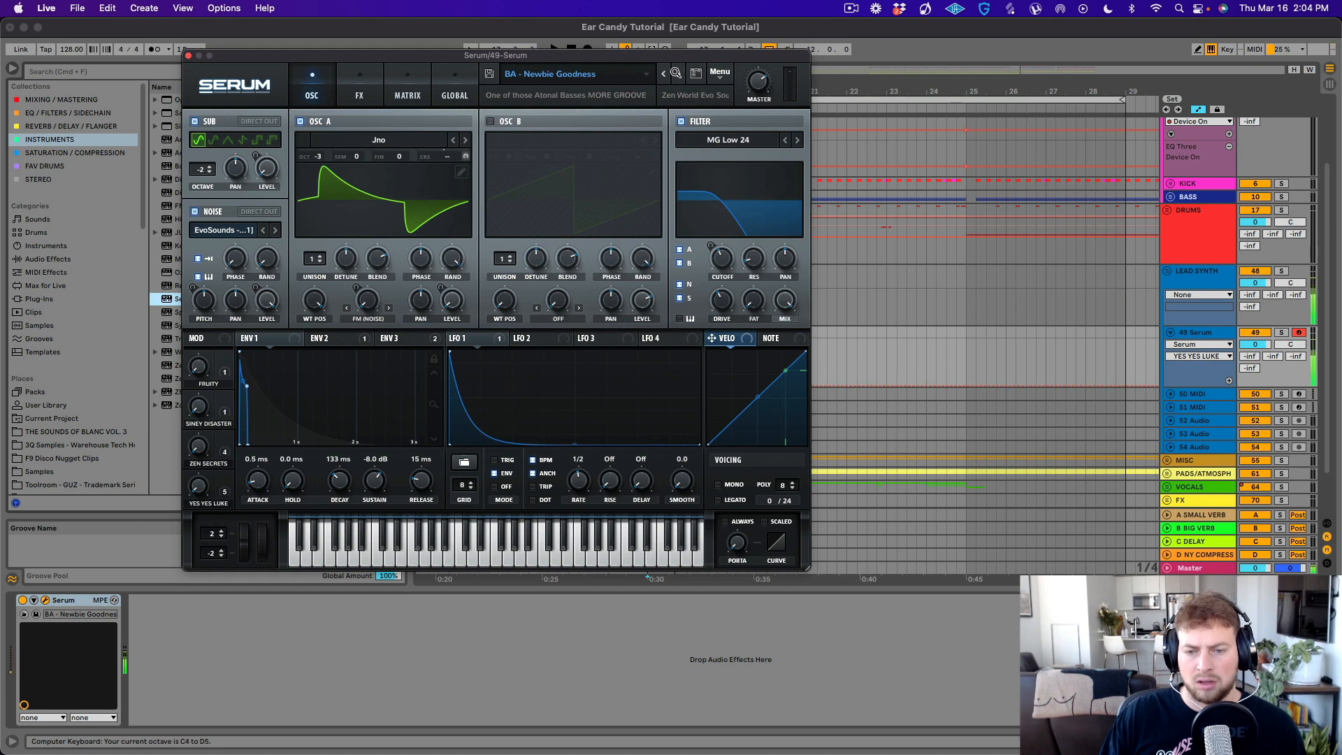
# - Unfold the BASS group and insert an empty MIDI clip from bar 17 to bar 21 on the Serum track
pyautogui.click(188, 55)
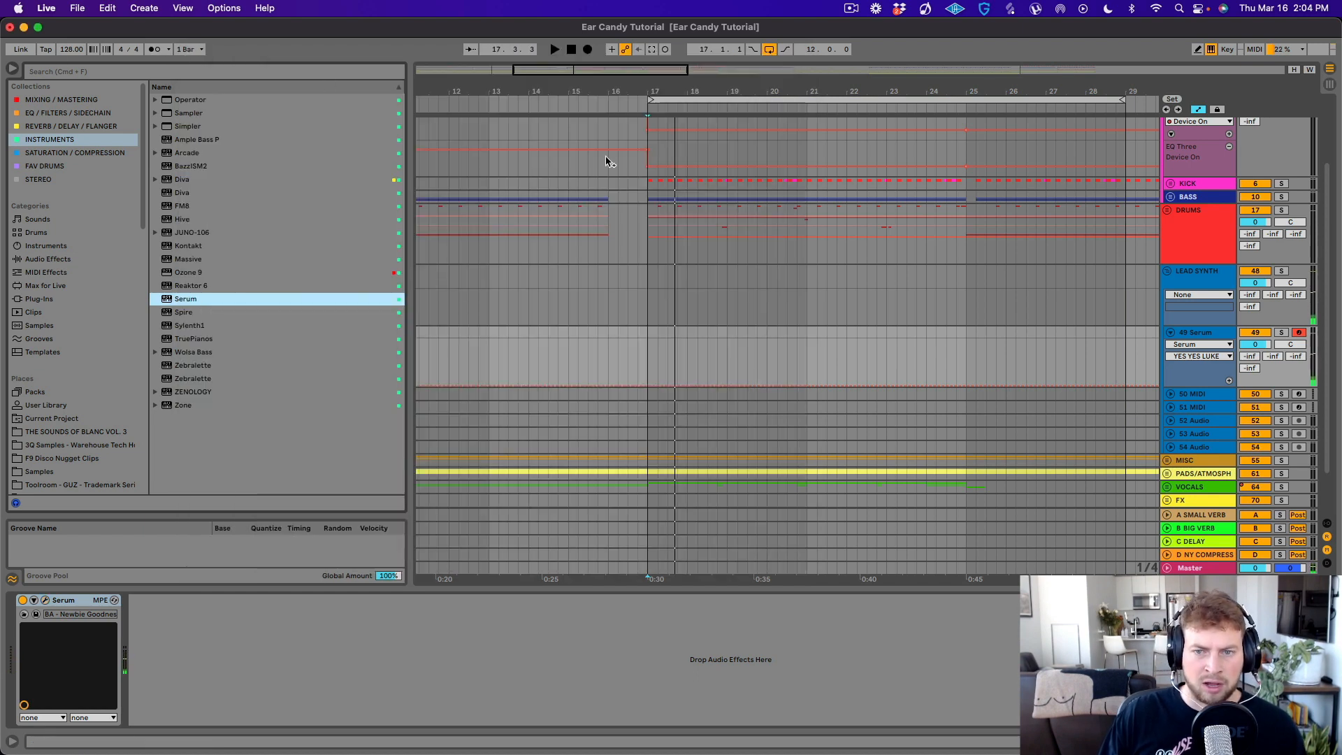
pyautogui.click(1171, 196)
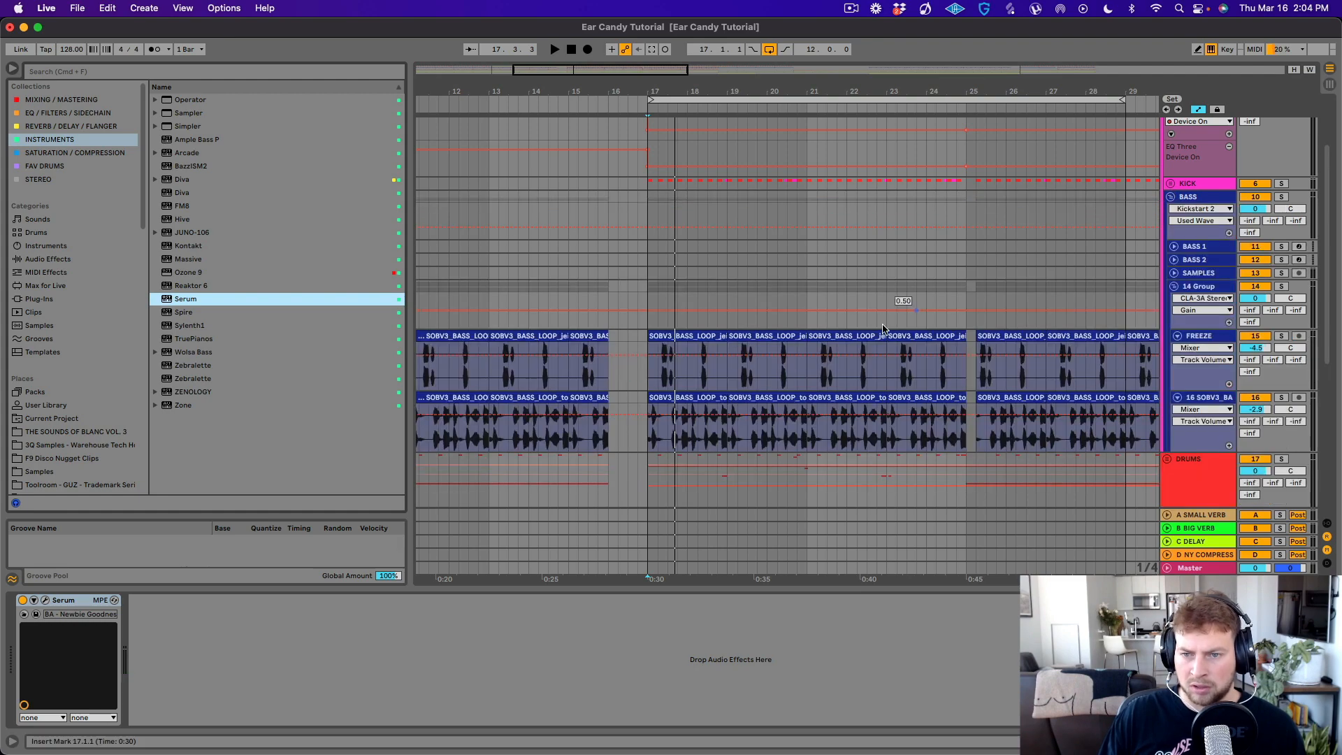
pyautogui.moveTo(681, 91); pyautogui.dragTo(711, 38)
pyautogui.scroll(-8, 718, 404)
pyautogui.click(626, 312)
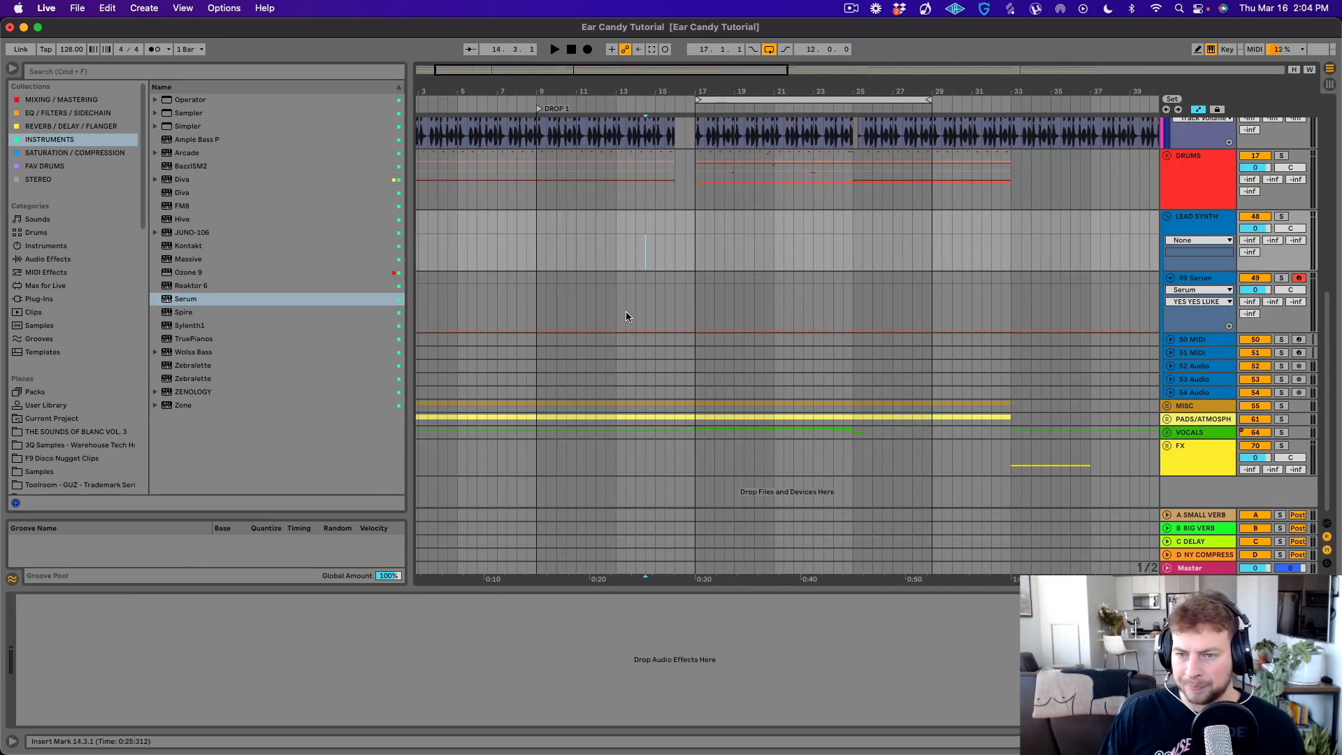
pyautogui.press('space')
pyautogui.moveTo(696, 283); pyautogui.dragTo(773, 283)
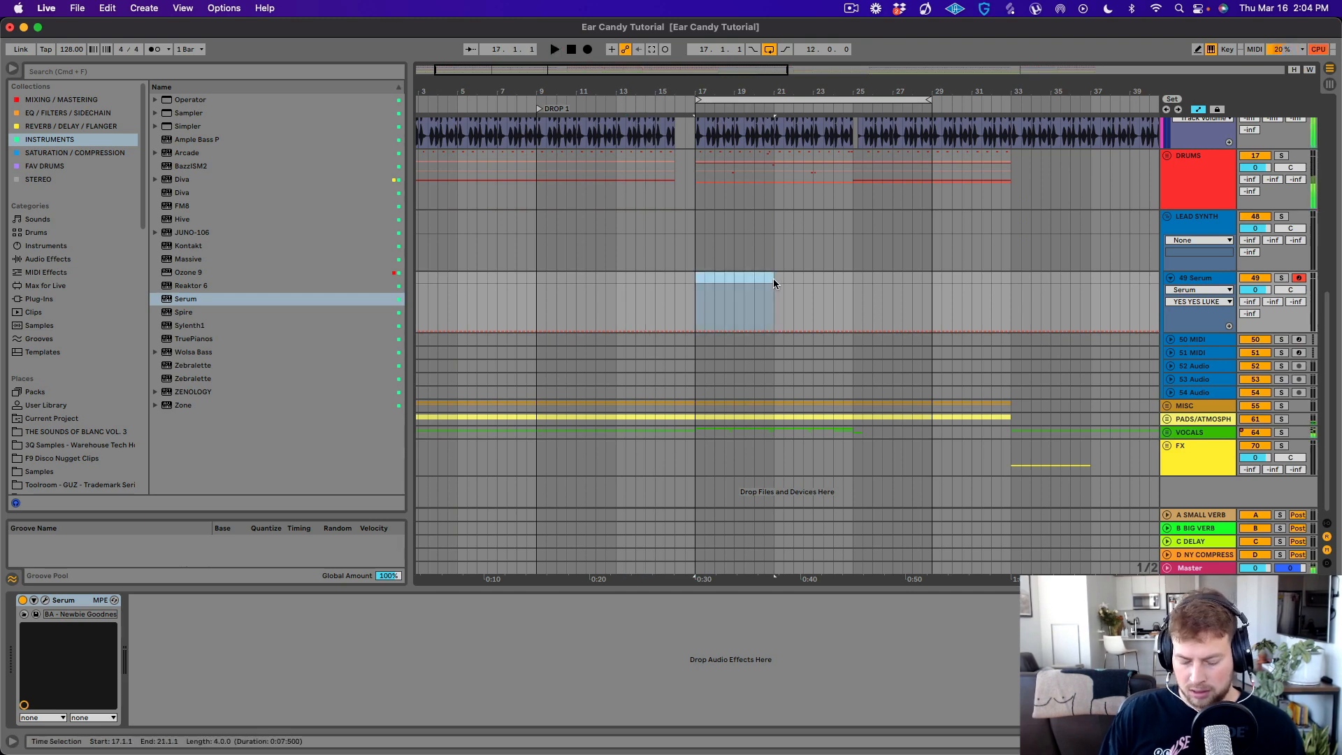
pyautogui.press('super+shift+m')
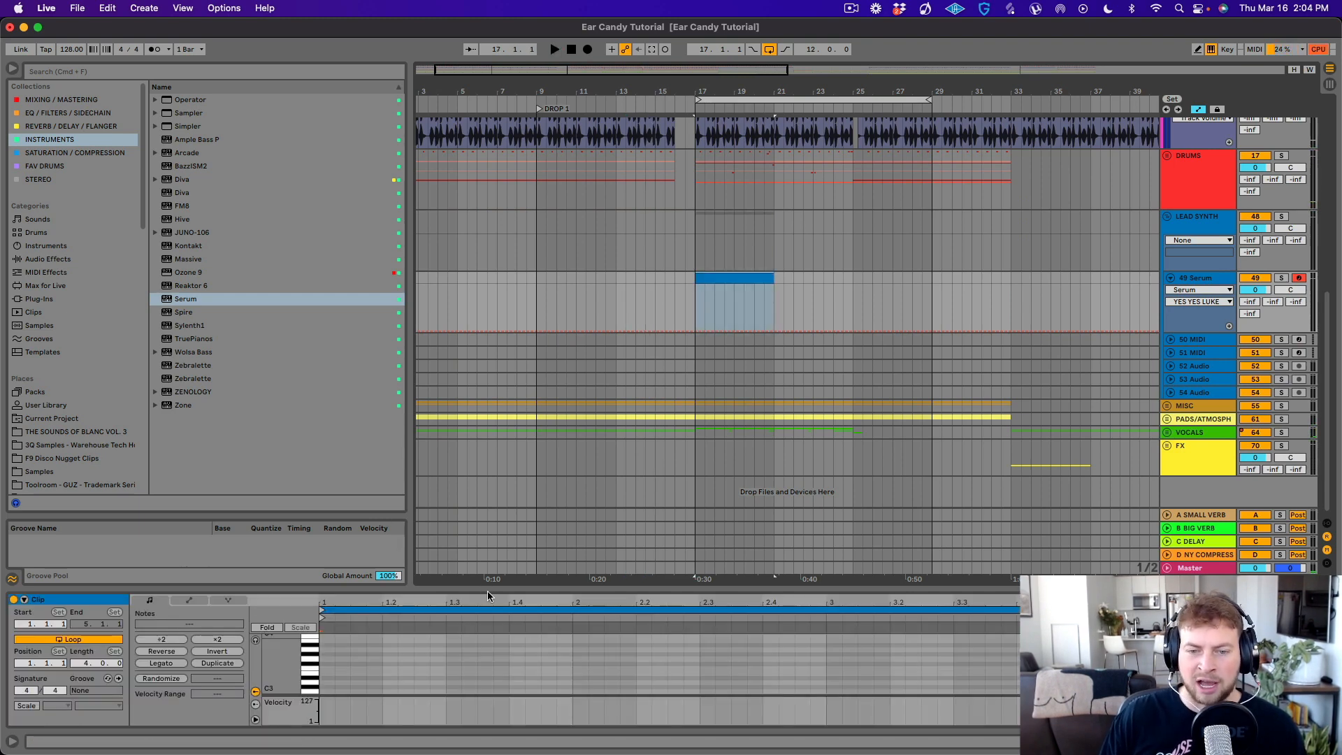
# - Add a note at the start of the clip, extend it slightly past beat 1.2 and audition it at C2
pyautogui.moveTo(502, 583); pyautogui.dragTo(486, 355)
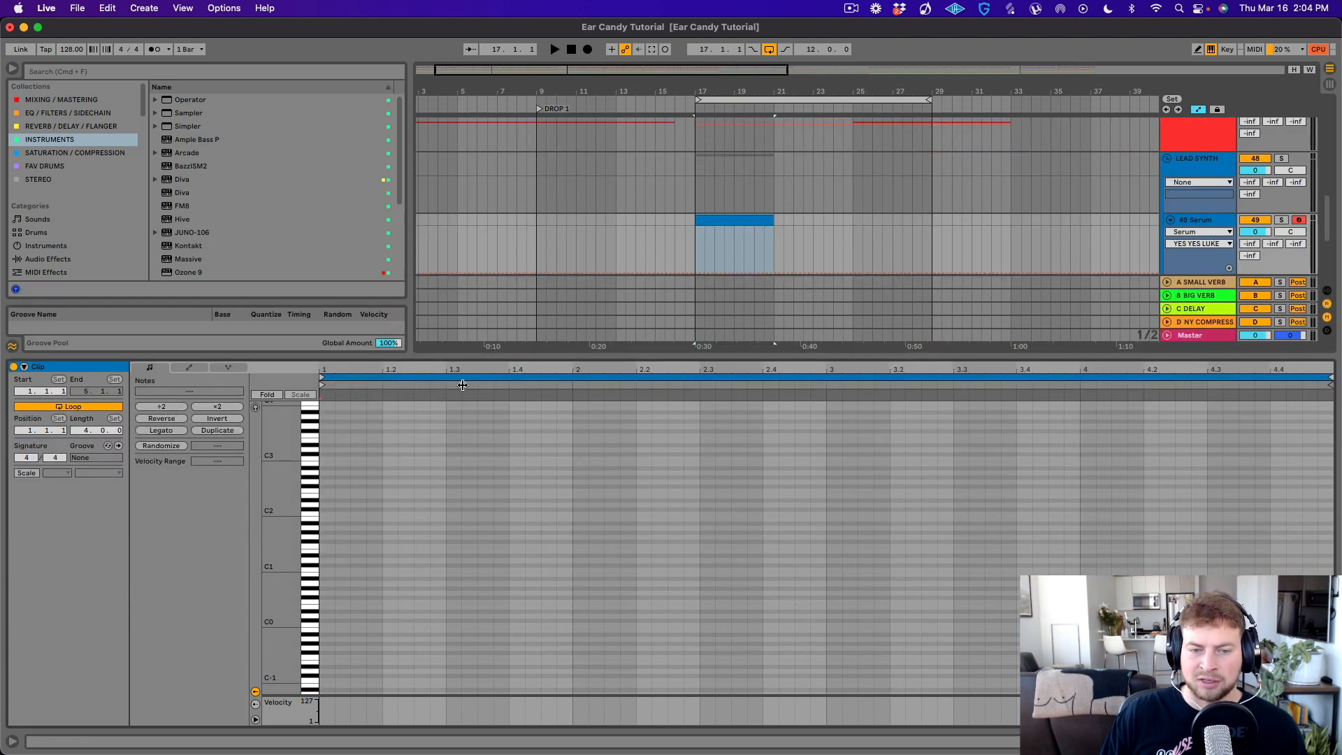
pyautogui.doubleClick(328, 460)
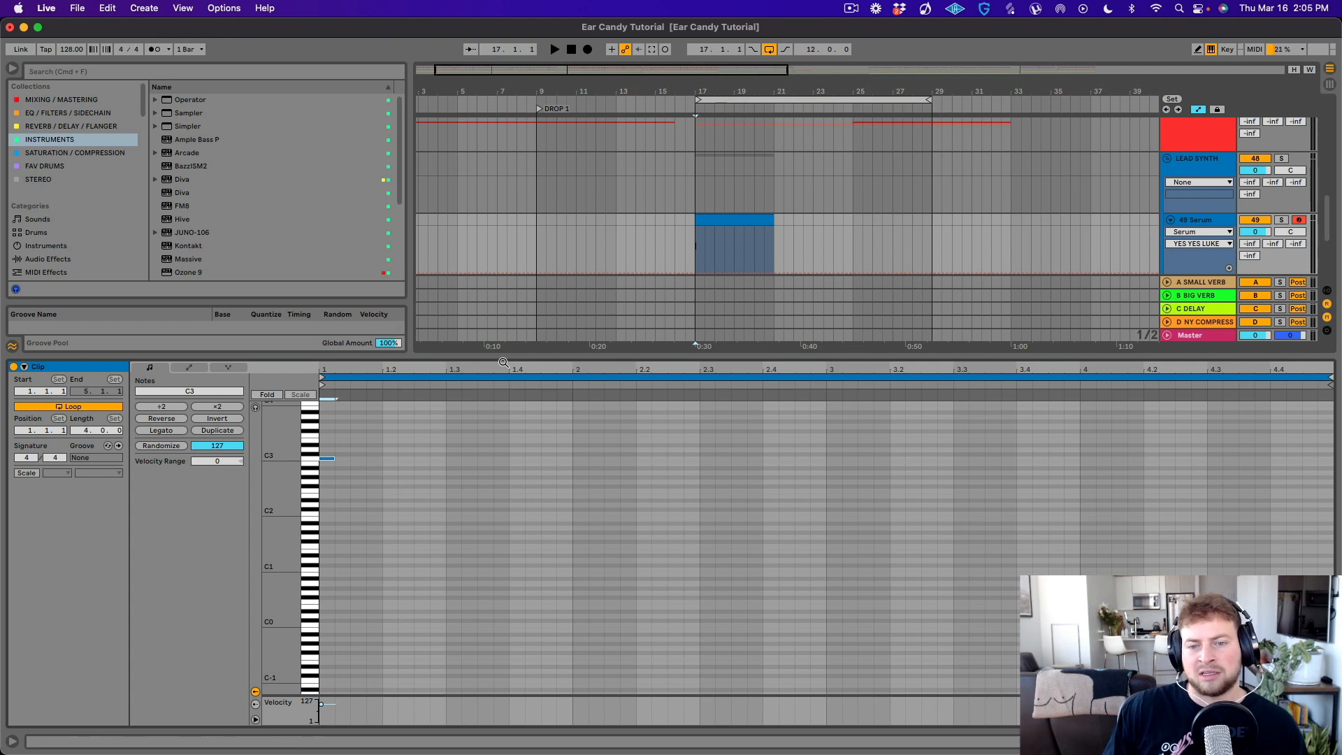
pyautogui.moveTo(505, 356); pyautogui.dragTo(512, 331)
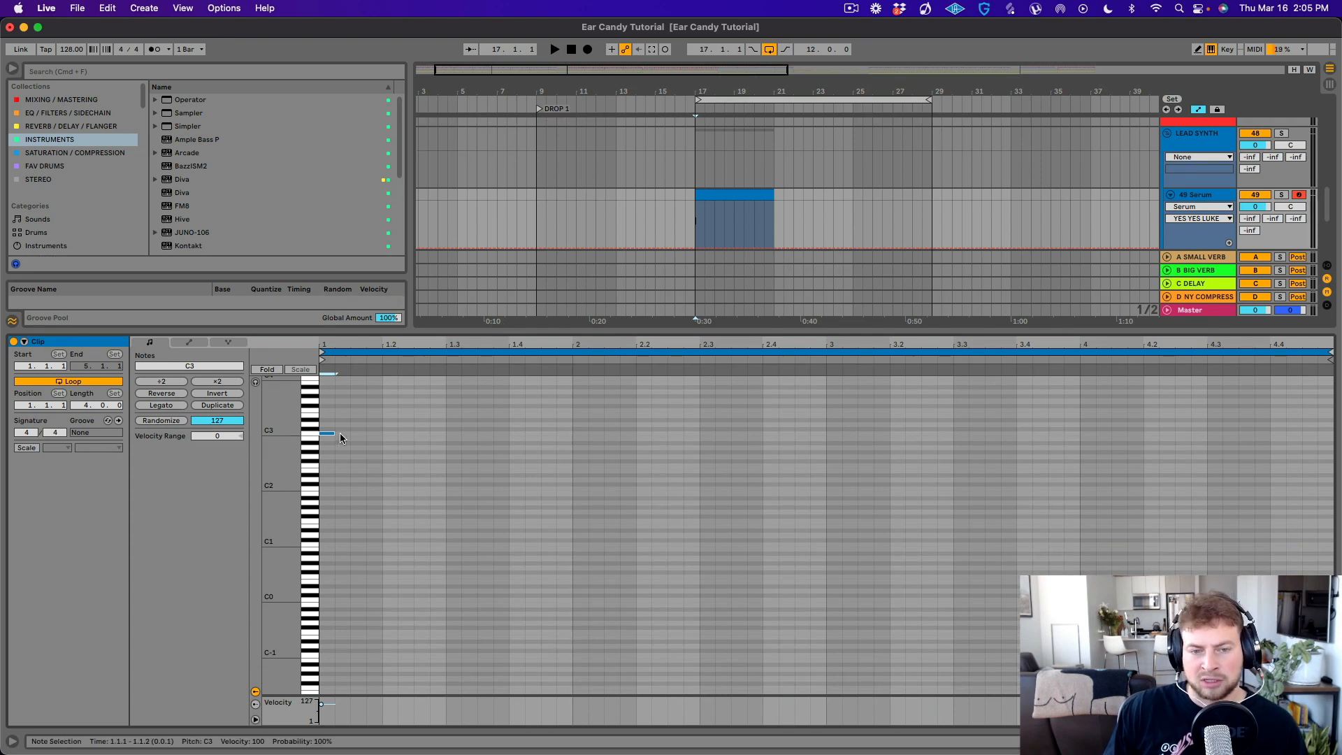
pyautogui.moveTo(332, 433); pyautogui.dragTo(398, 434)
pyautogui.press('space')
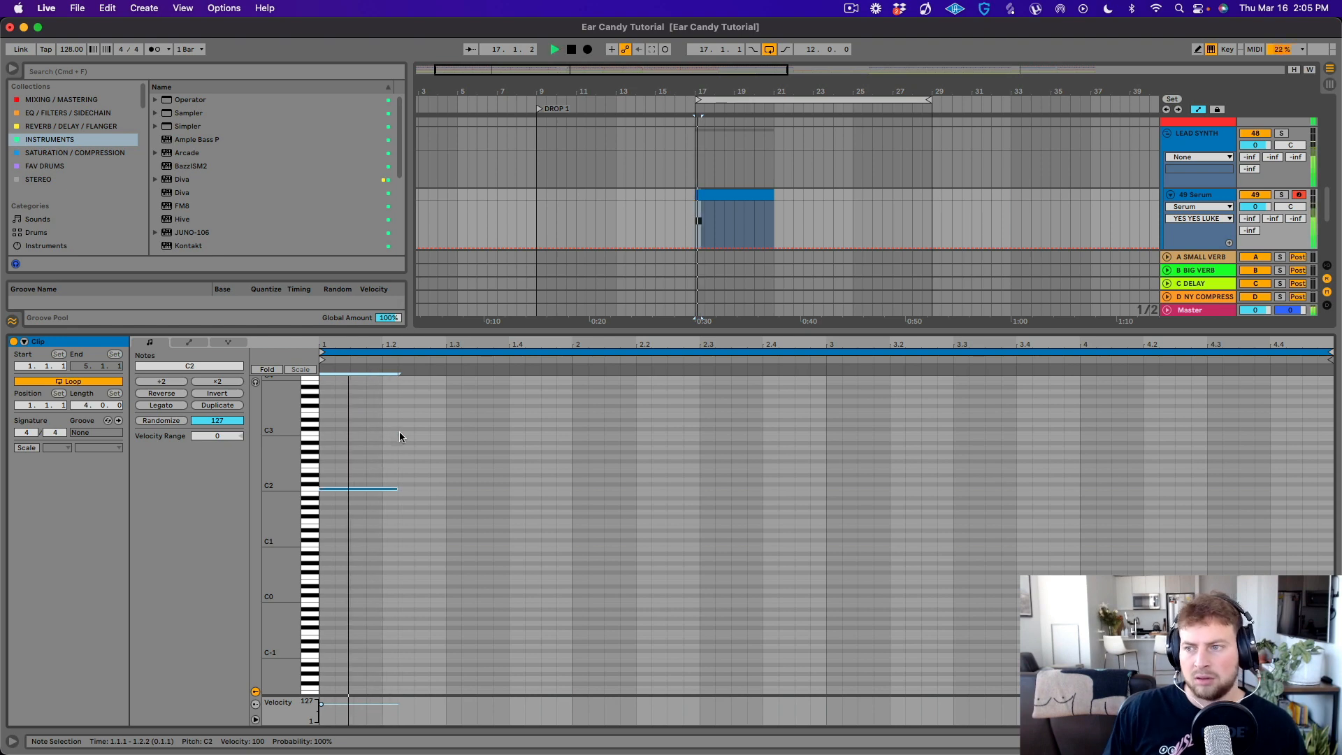
# - Solo the Serum track, audition the note in octaves up to C5, settle on C4 and shorten it to about half a beat
pyautogui.click(1282, 195)
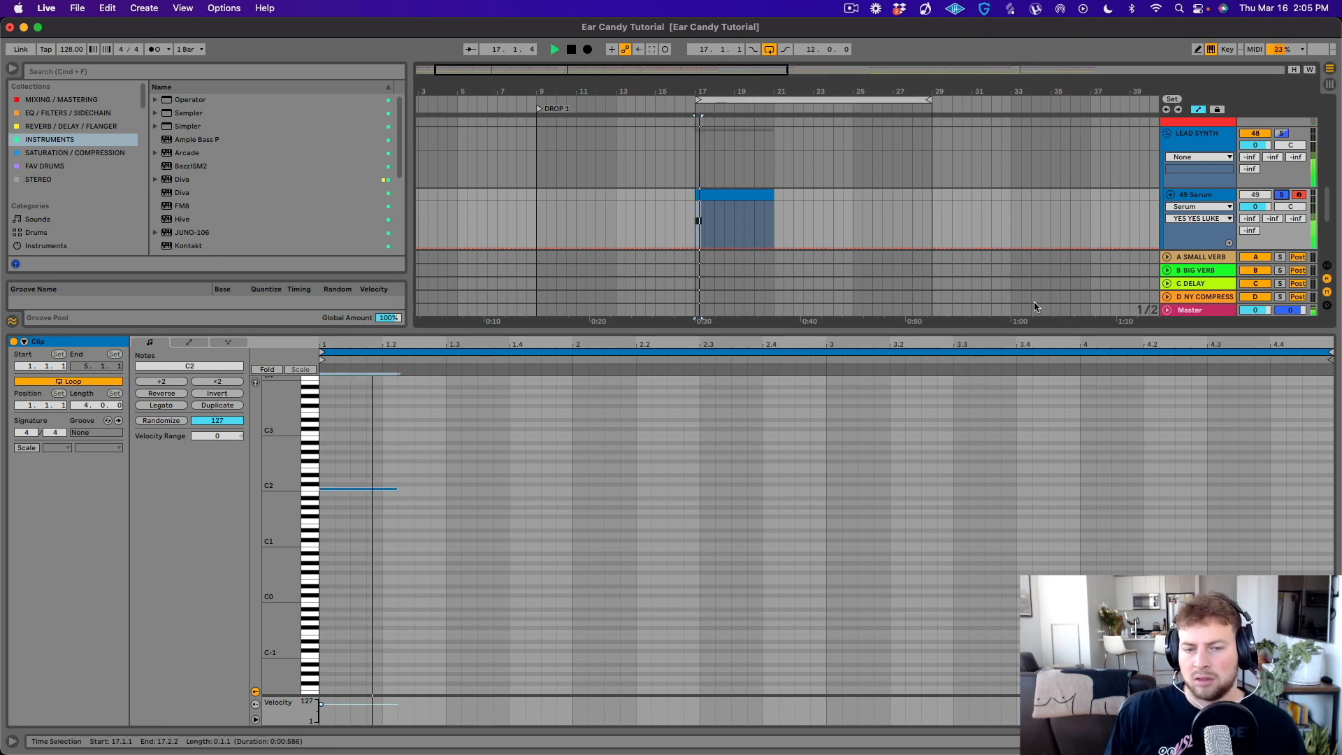
pyautogui.press('space')
pyautogui.hotkey('shift', 'Up')
pyautogui.hotkey('shift', 'Up')
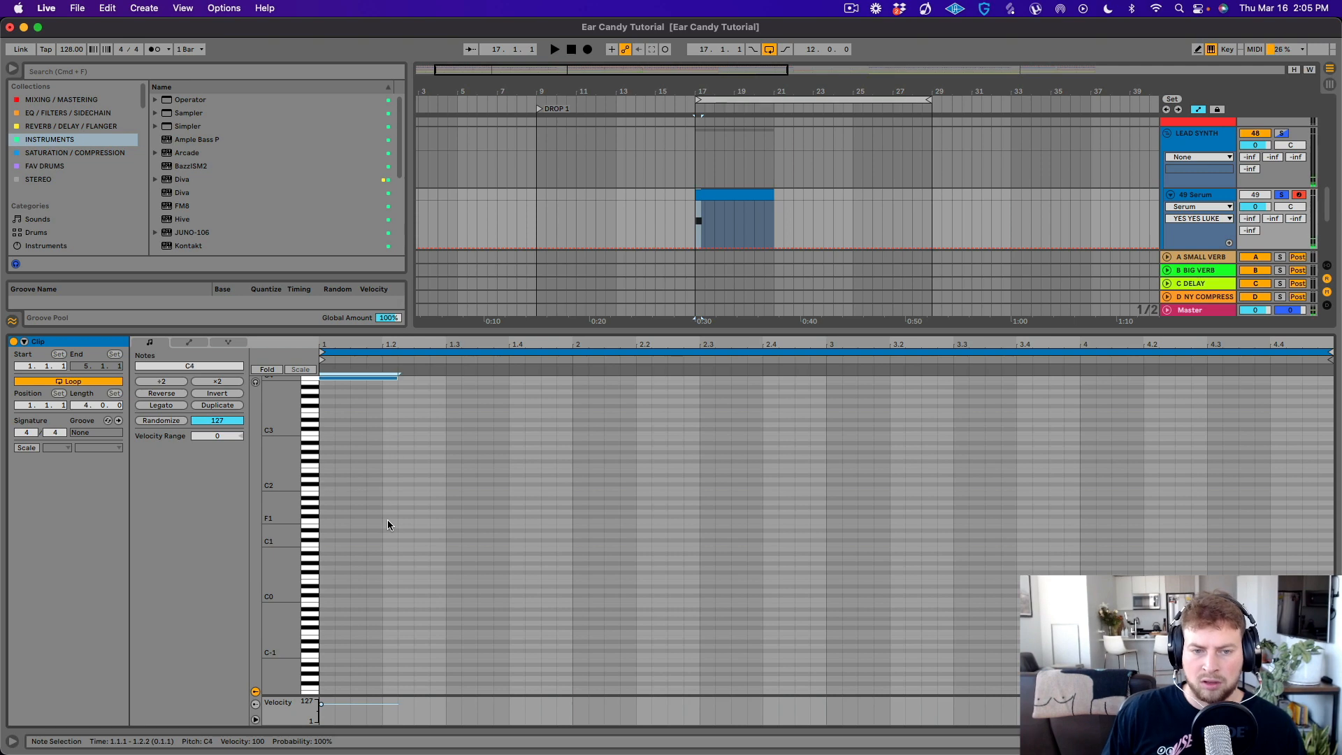
pyautogui.press('space')
pyautogui.hotkey('shift', 'Up')
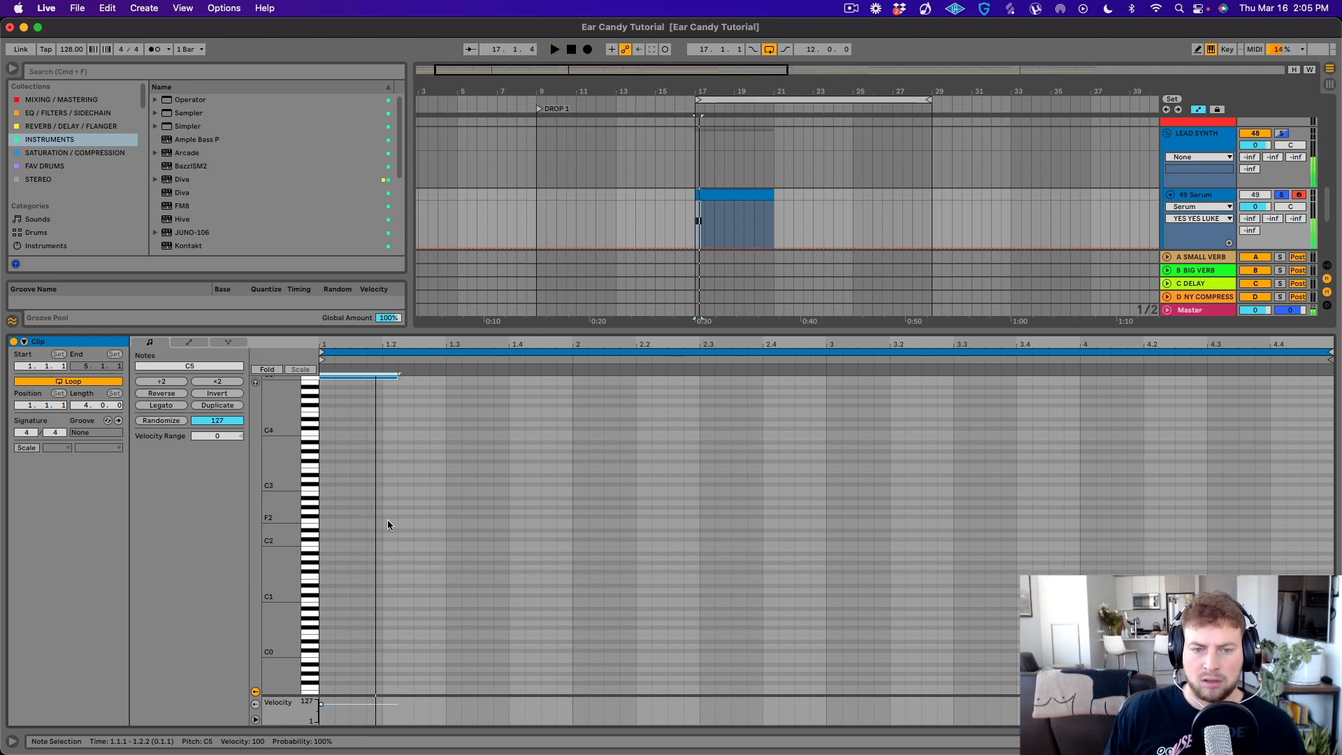
pyautogui.hotkey('shift', 'Down')
pyautogui.moveTo(397, 435); pyautogui.dragTo(350, 435)
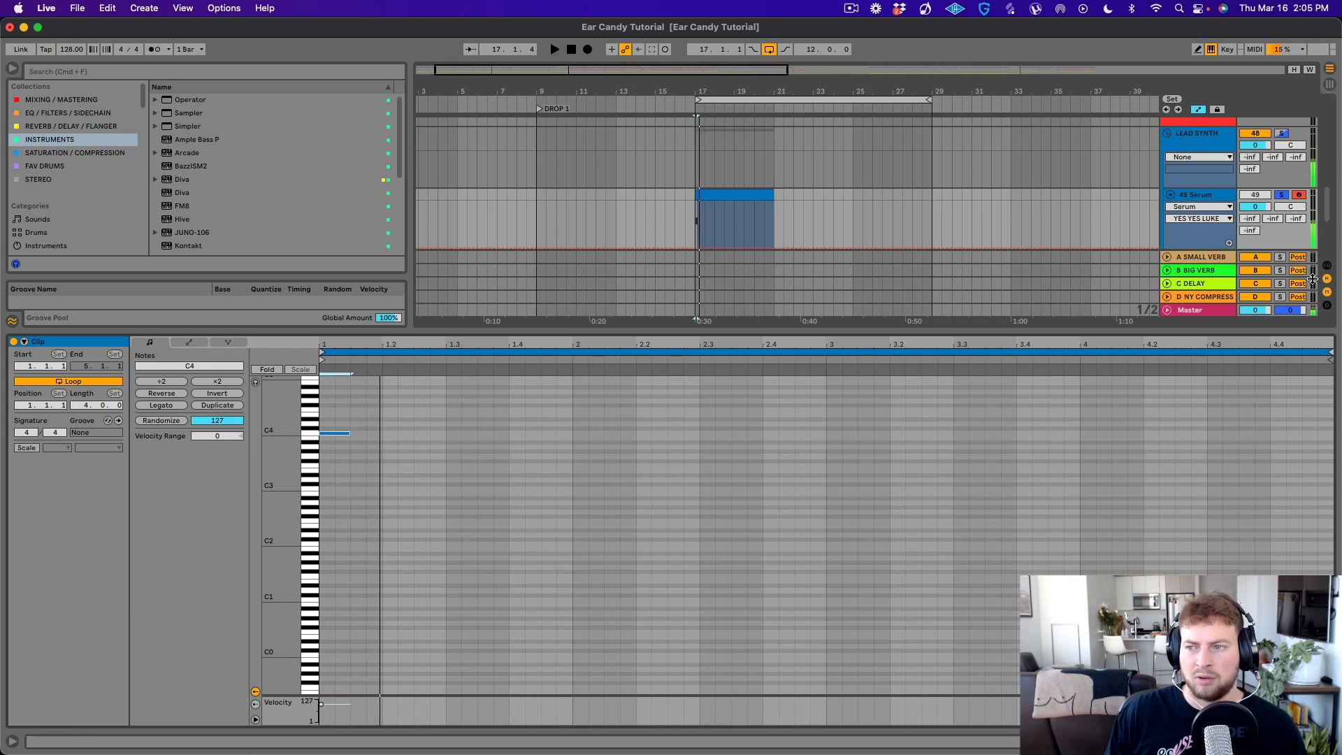
# - Take the Serum track out of solo and lower its volume to -1.4 dB while auditioning the note in the mix
pyautogui.click(1282, 196)
pyautogui.click(1255, 195)
pyautogui.press('space')
pyautogui.press('space')
pyautogui.press('space')
pyautogui.moveTo(1255, 207); pyautogui.dragTo(1255, 213)
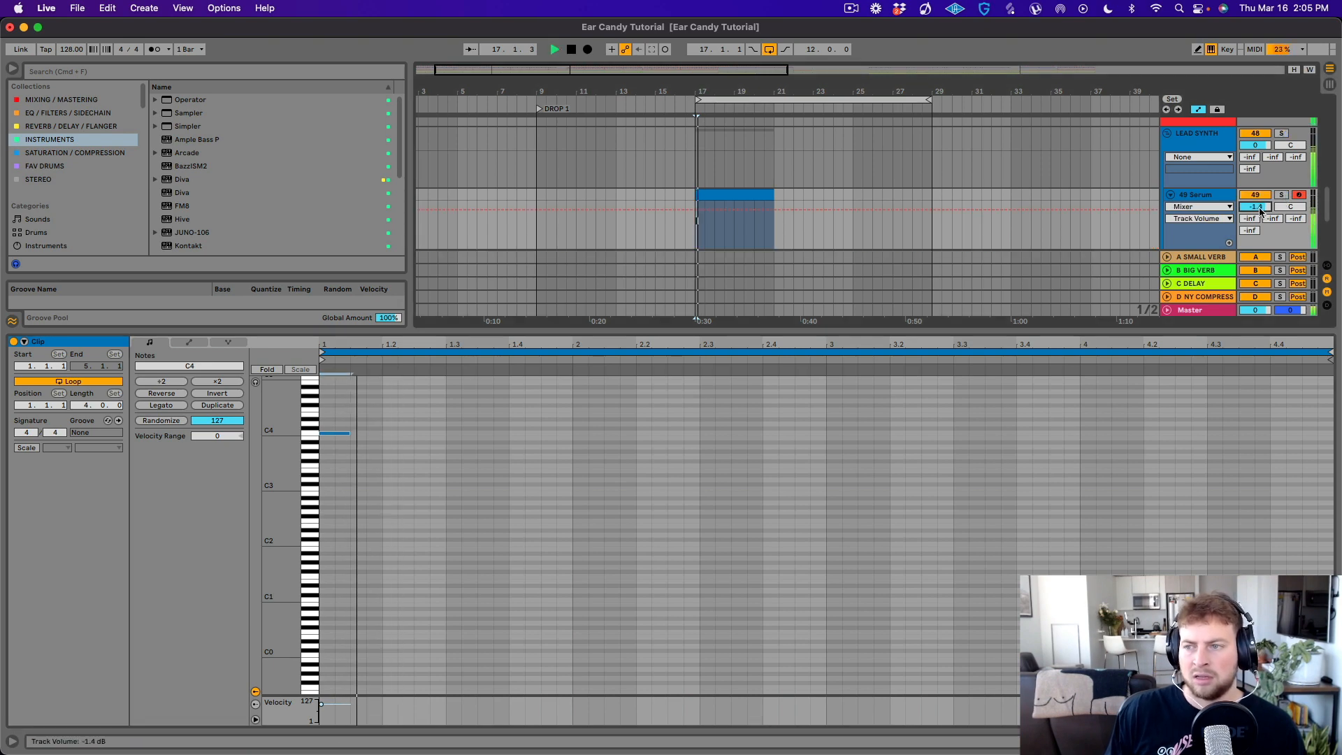
pyautogui.press('space')
pyautogui.press('space')
pyautogui.press('space')
pyautogui.press('space')
pyautogui.press('space')
# - Shorten the C4 note slightly and add a short C5 note at 1.4.4, just before bar 2
pyautogui.moveTo(348, 433); pyautogui.dragTo(341, 435)
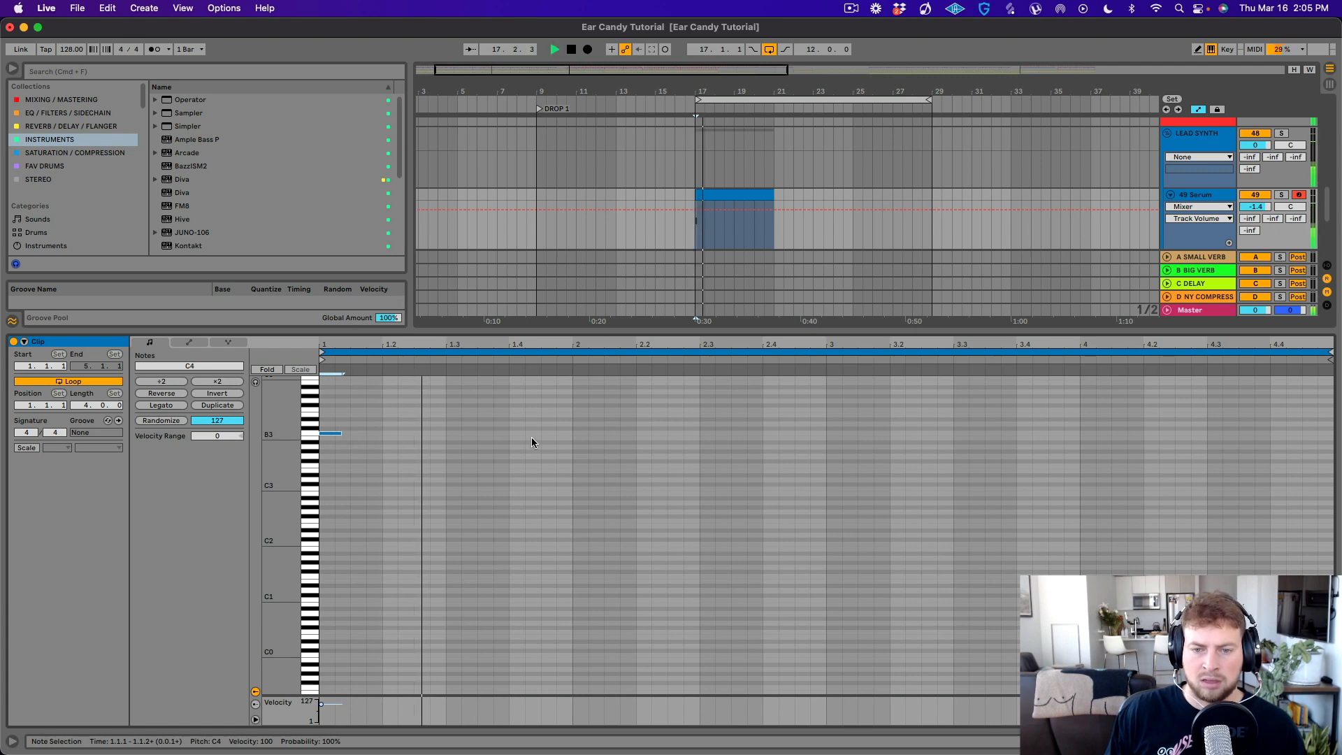
pyautogui.doubleClick(559, 437)
pyautogui.moveTo(559, 438); pyautogui.dragTo(562, 433)
pyautogui.press('space')
pyautogui.press('space')
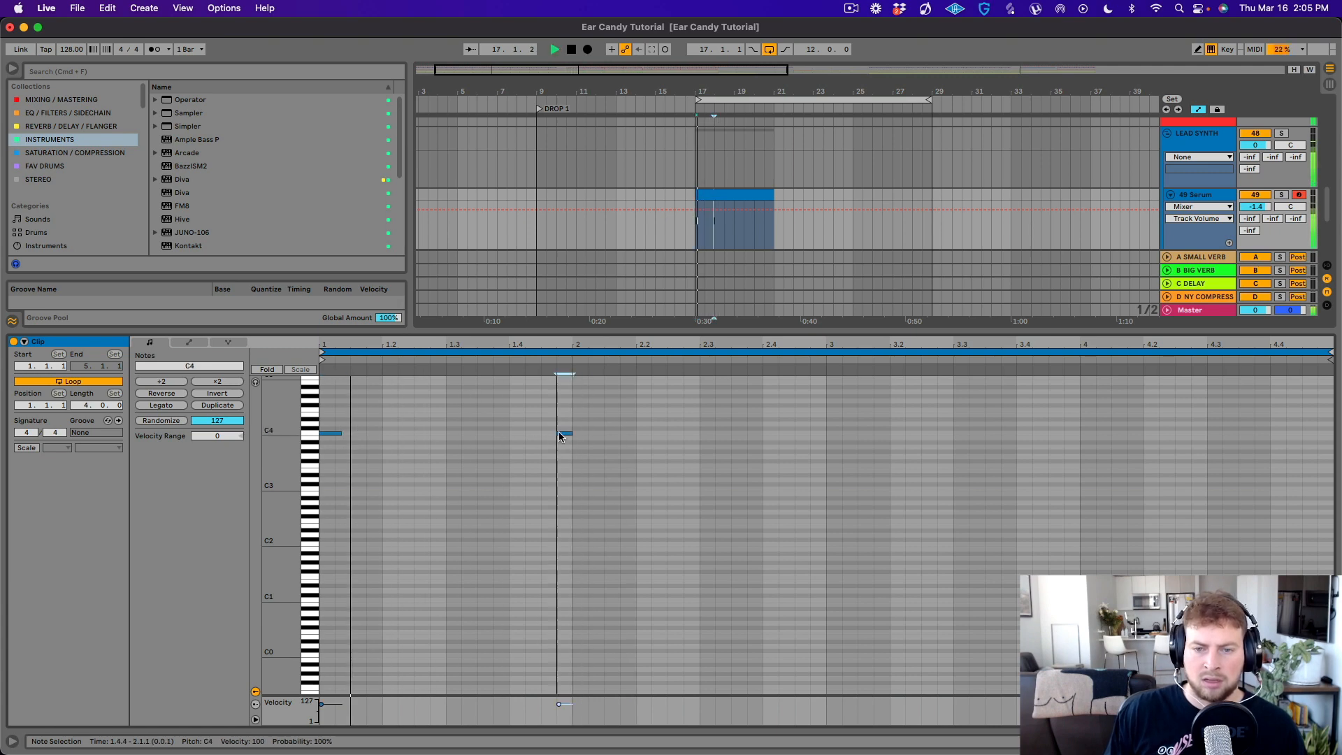
pyautogui.hotkey('shift', 'Up')
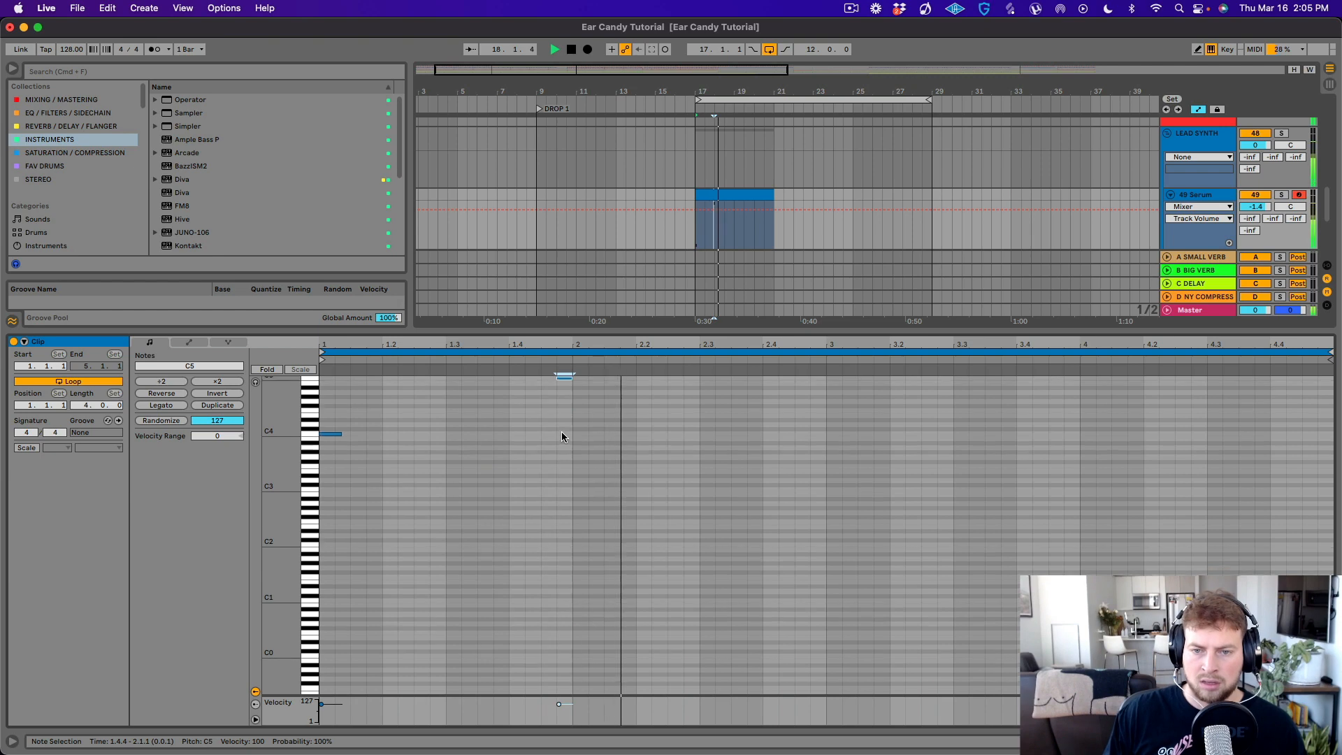
# - Add a third short note at 2.4.4, just before bar 3, and set its pitch to B4
pyautogui.scroll(3, 561, 430)
pyautogui.doubleClick(802, 442)
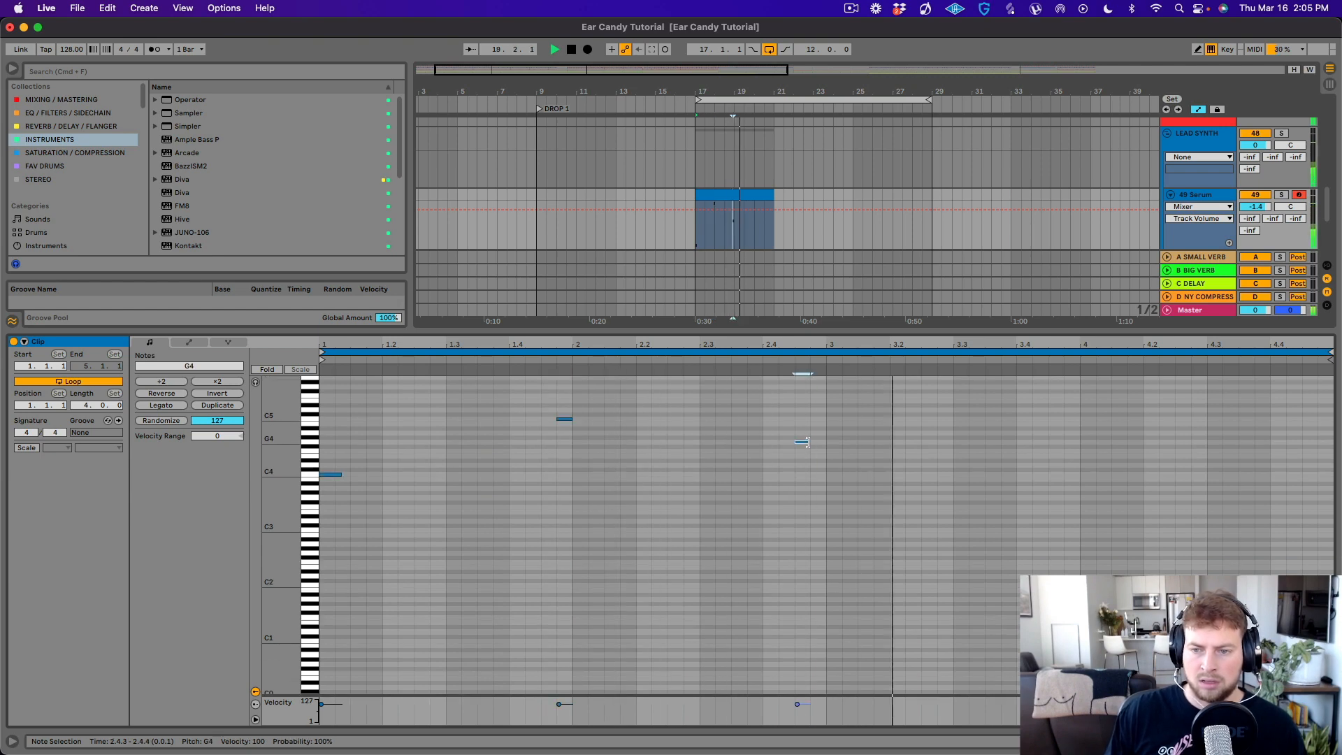
pyautogui.moveTo(808, 442)
pyautogui.mouseDown()
pyautogui.moveTo(821, 450)
pyautogui.moveTo(818, 433)
pyautogui.mouseUp()
pyautogui.press('space')
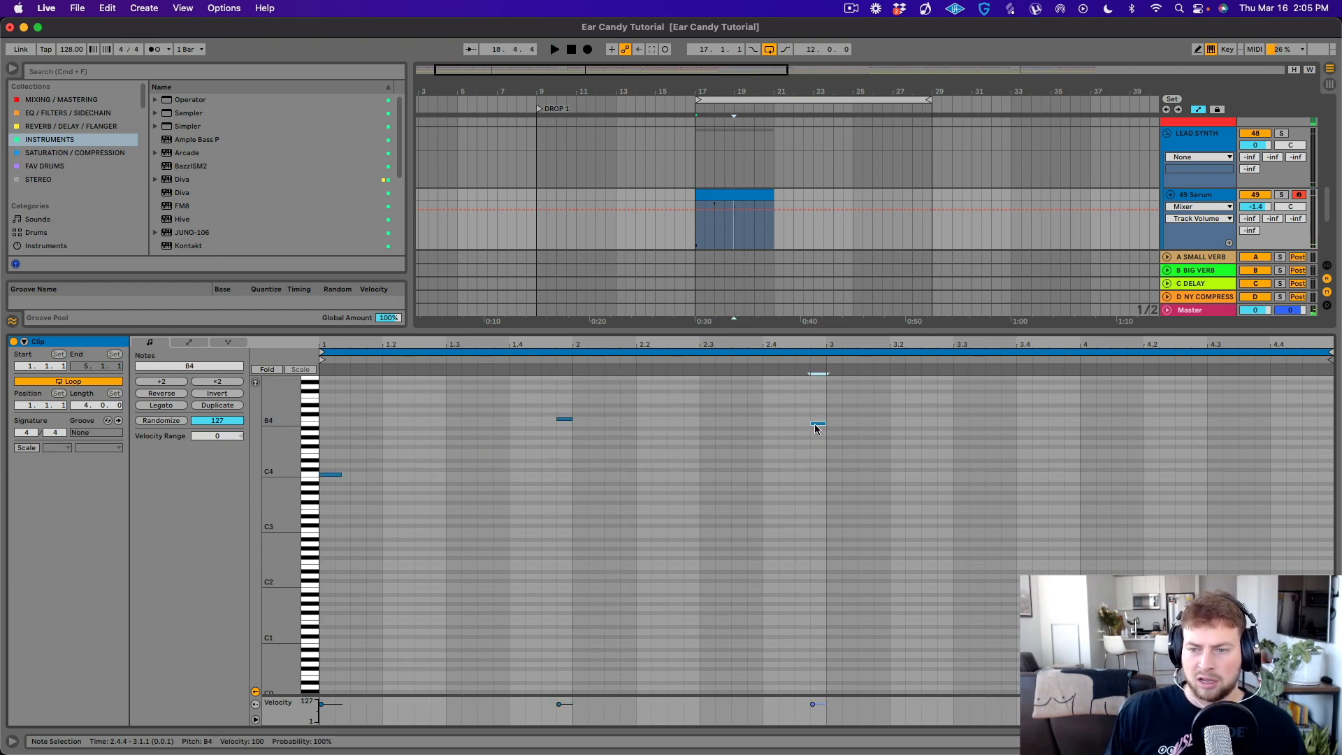
# - Reopen Serum, open up the filter cutoff of BA - Newbie Goodness and try its macro controls
pyautogui.click(1203, 202)
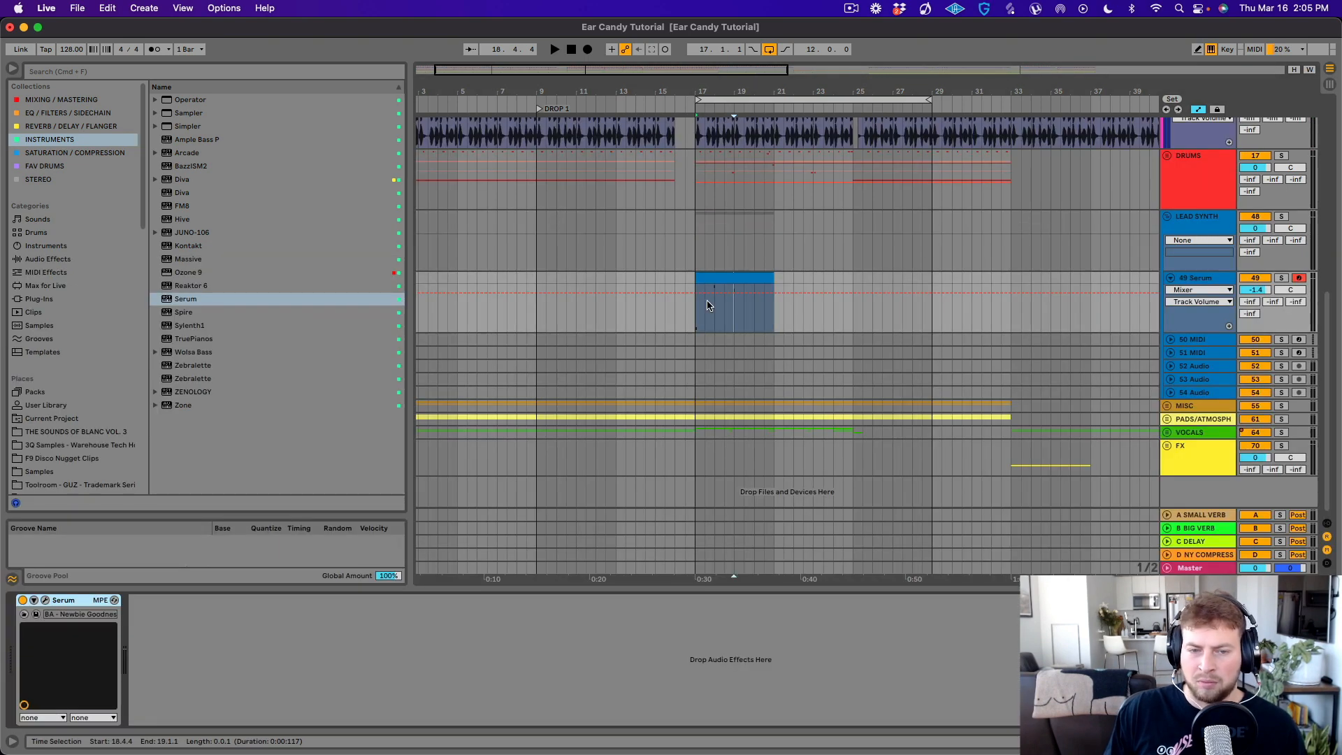
pyautogui.click(45, 602)
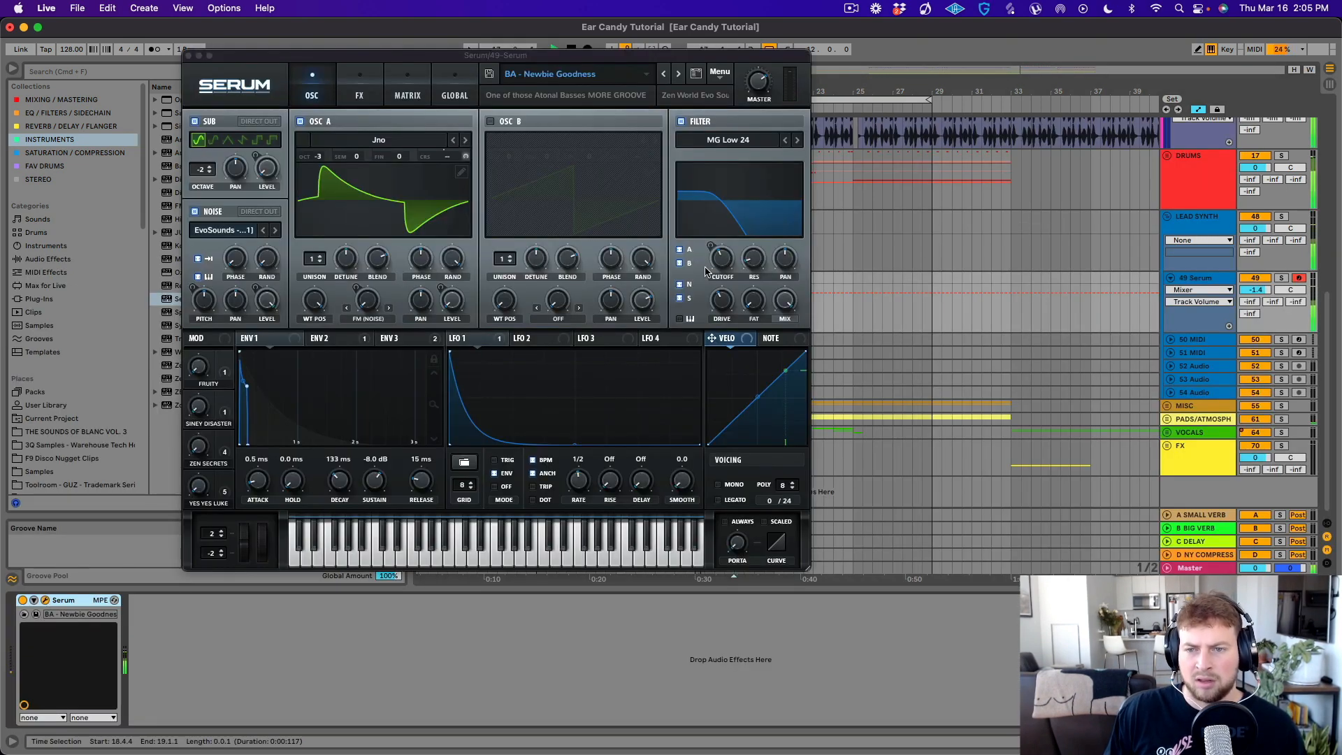
pyautogui.moveTo(723, 257); pyautogui.dragTo(747, 209)
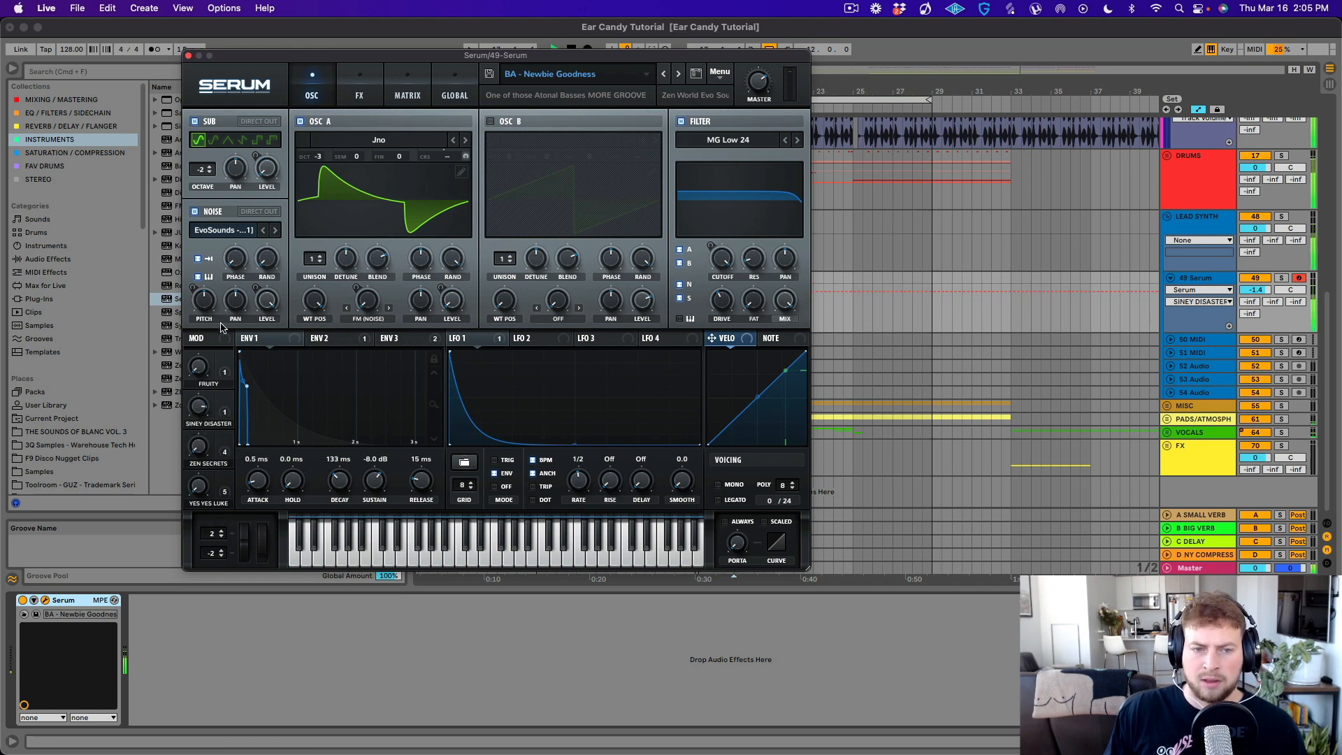
pyautogui.click(200, 367)
pyautogui.moveTo(226, 262); pyautogui.dragTo(247, 259)
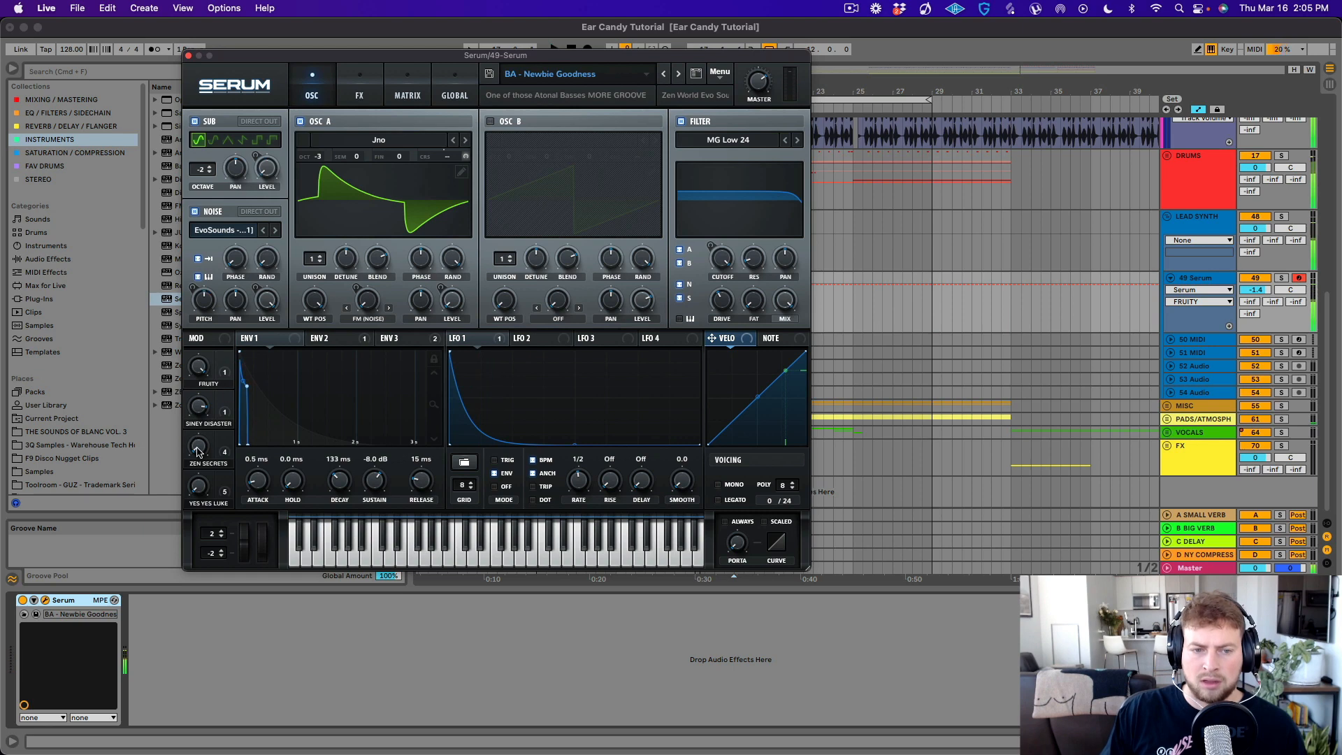
pyautogui.click(199, 485)
# - Advance through the following Serum presets to BA - Powaaah and move the plugin window clear of the MIDI clip
pyautogui.click(678, 74)
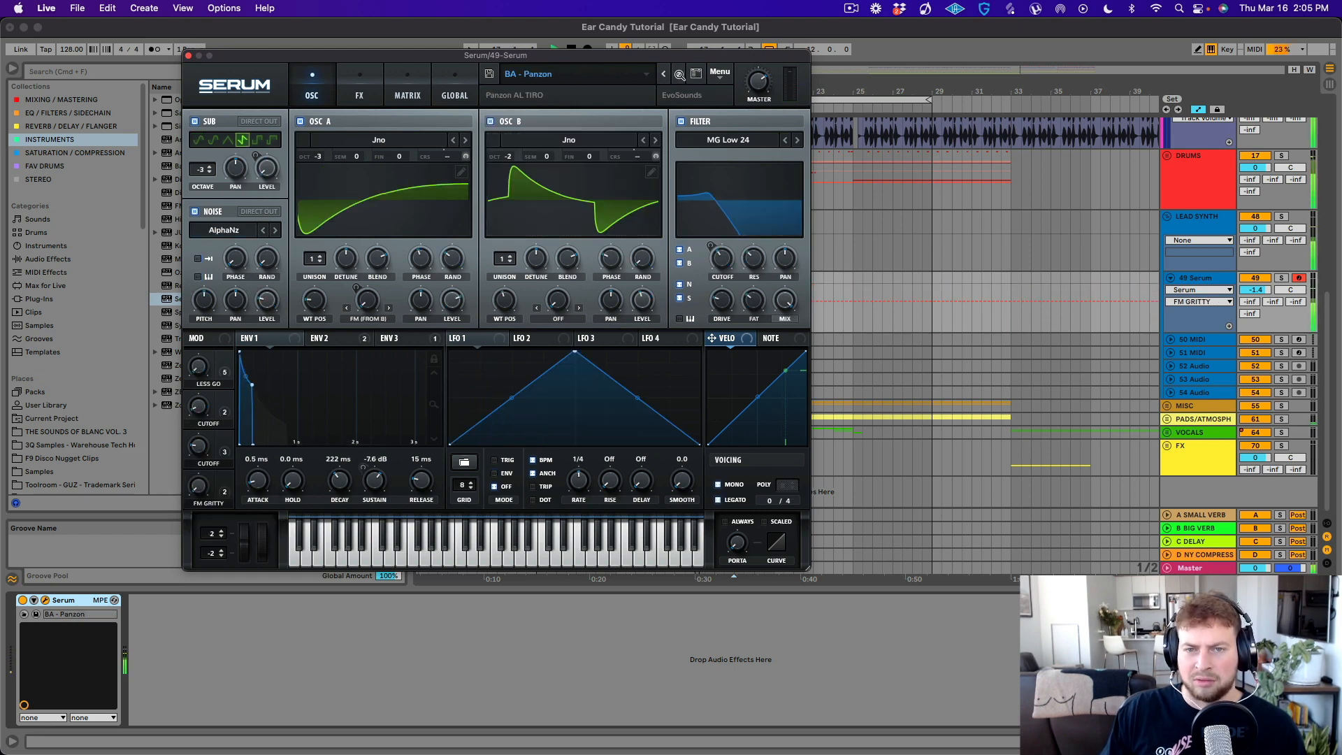
pyautogui.click(679, 74)
pyautogui.click(680, 74)
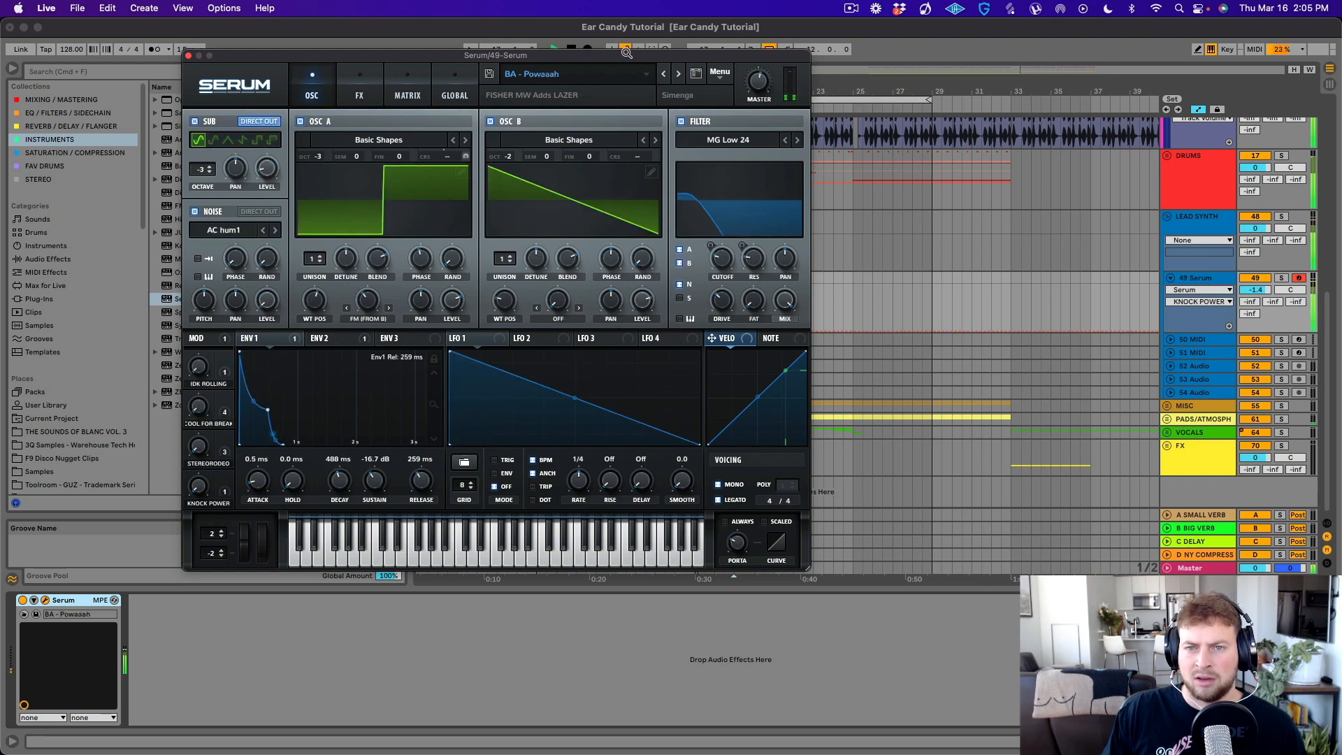
pyautogui.moveTo(729, 55); pyautogui.dragTo(627, 281)
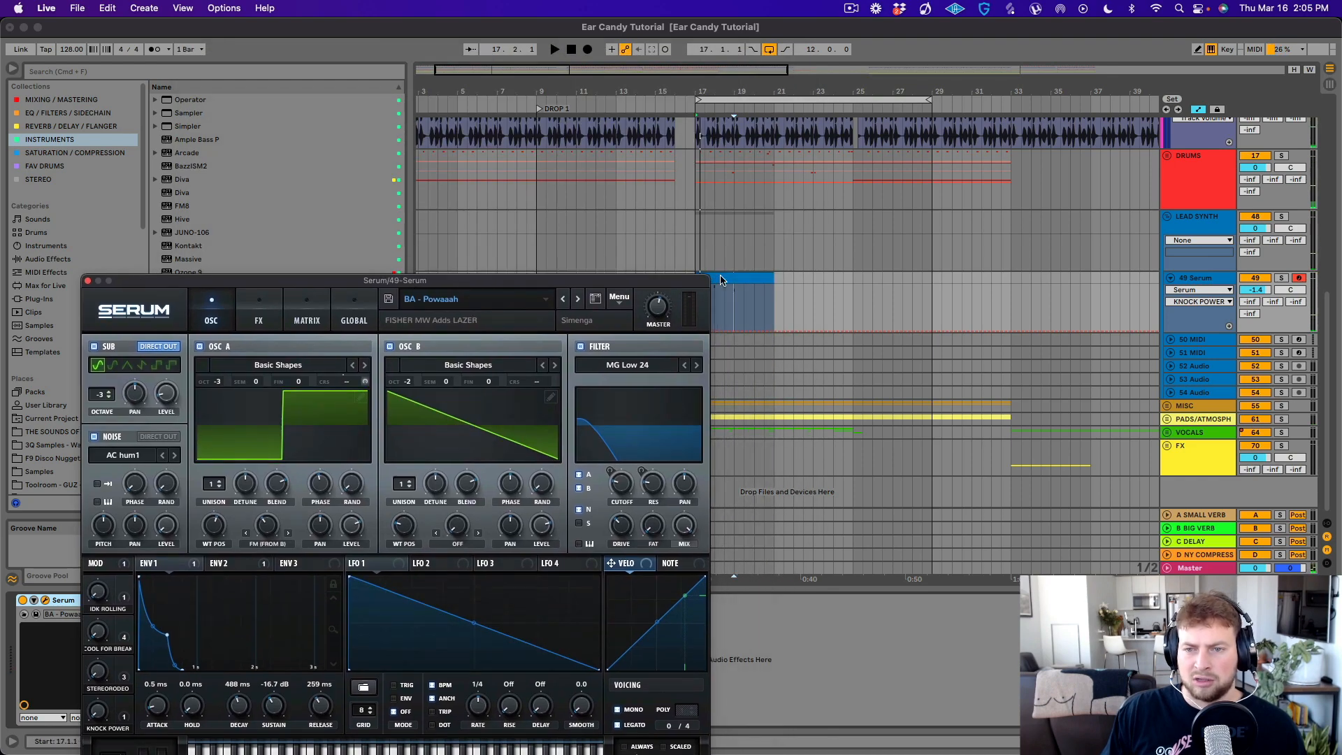
# - Solo the Serum track and audition the clip with BA - Powaaah and the next preset, BA - Quit Vaping ROllerz
pyautogui.doubleClick(722, 278)
pyautogui.click(1281, 195)
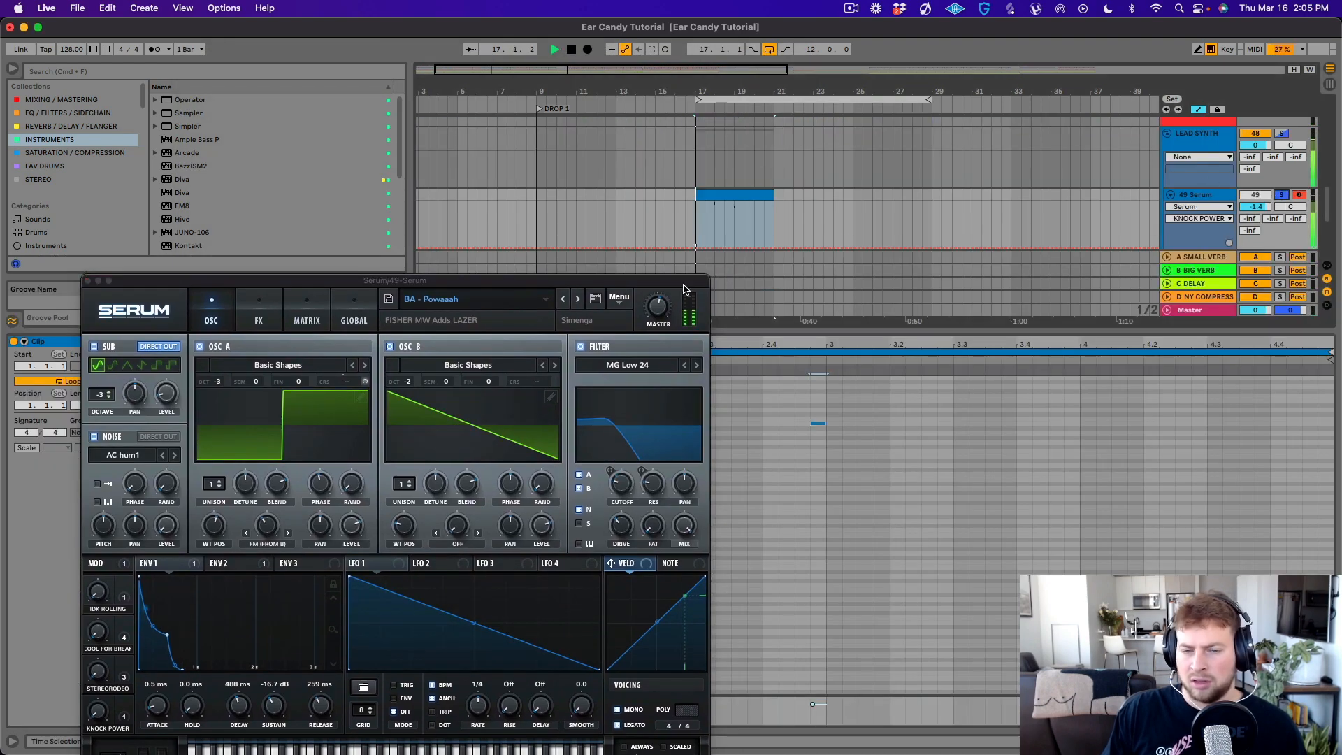
pyautogui.press('space')
pyautogui.click(579, 299)
pyautogui.press('space')
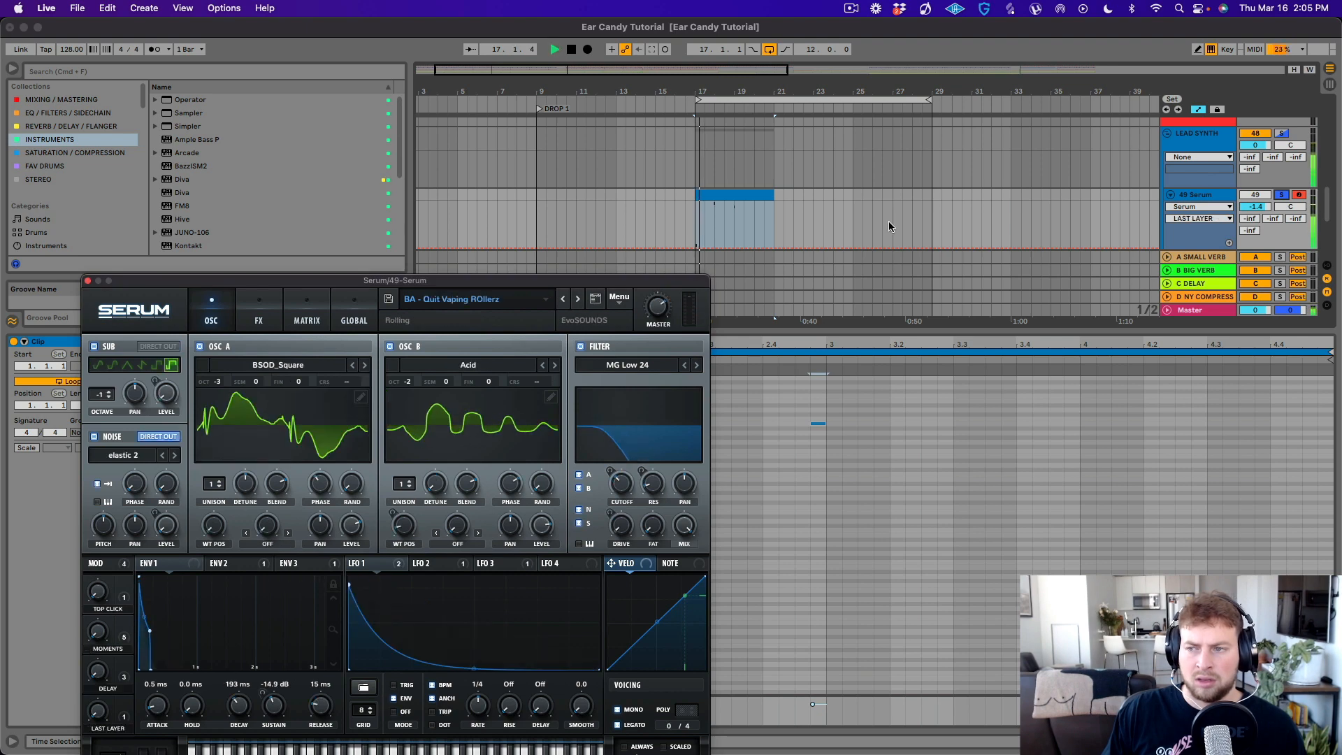
# - Take the Serum track out of solo, load the BA - Reesah Greasahs preset and play the clip in the mix
pyautogui.click(1281, 195)
pyautogui.press('space')
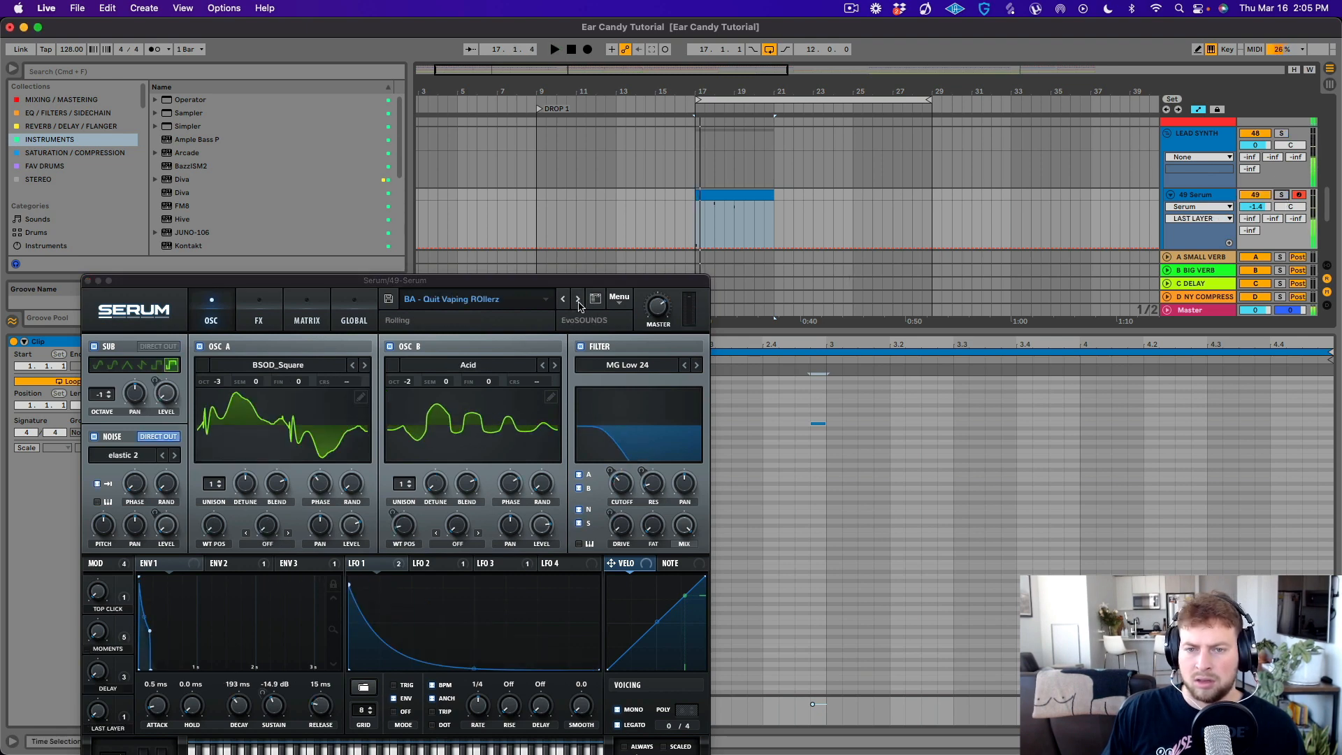
pyautogui.click(580, 300)
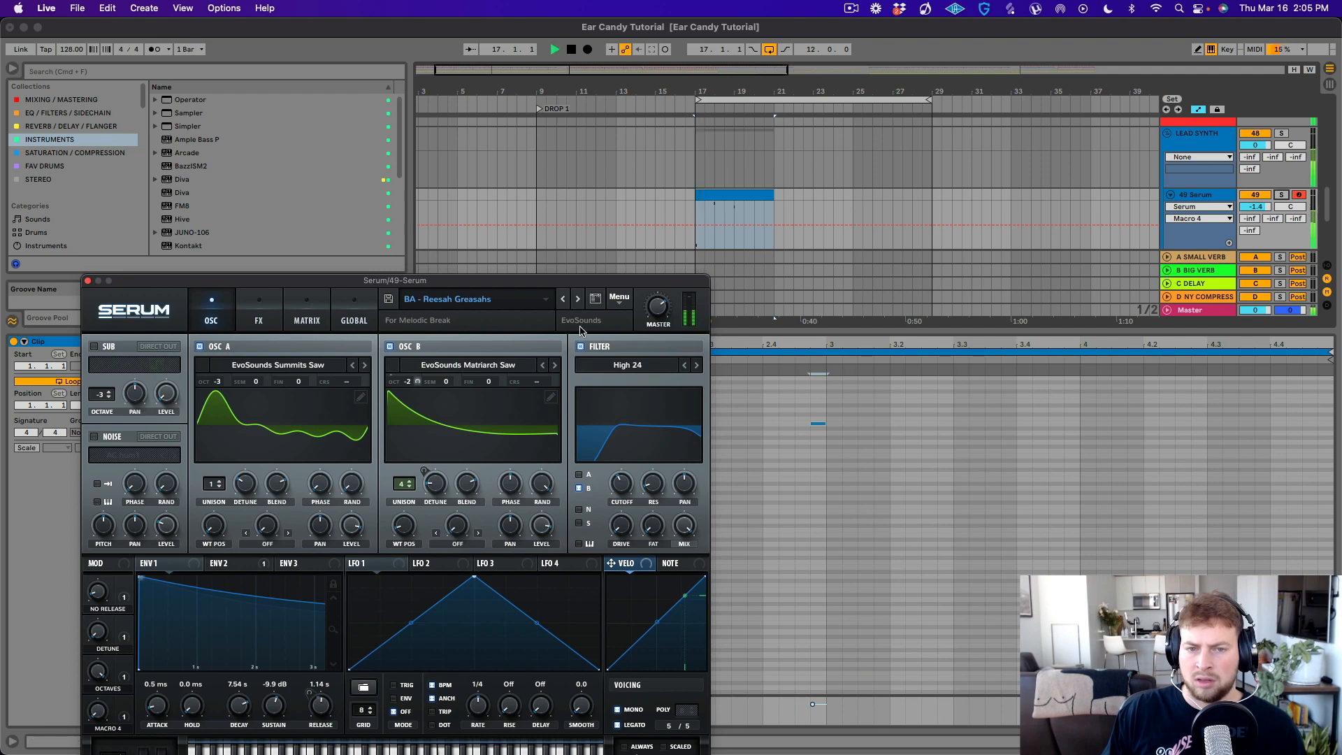
pyautogui.press('space')
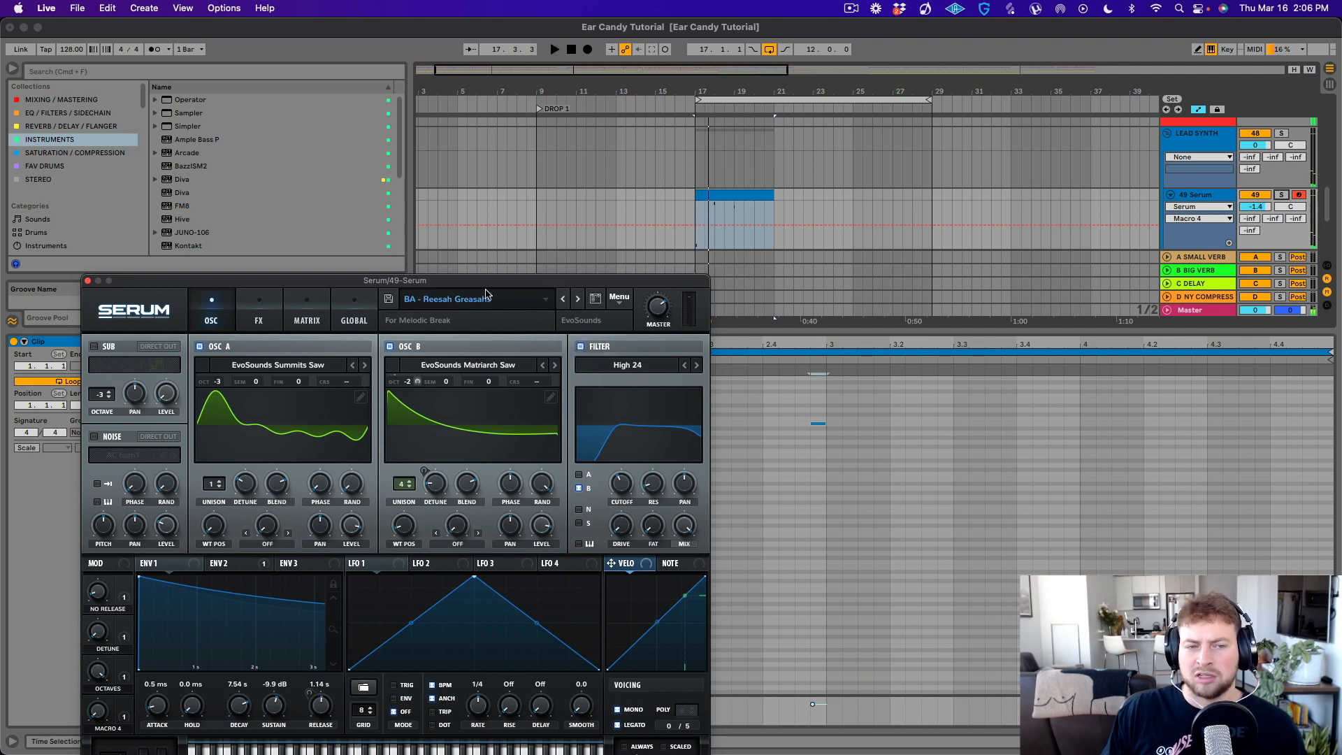
pyautogui.click(88, 281)
pyautogui.click(723, 197)
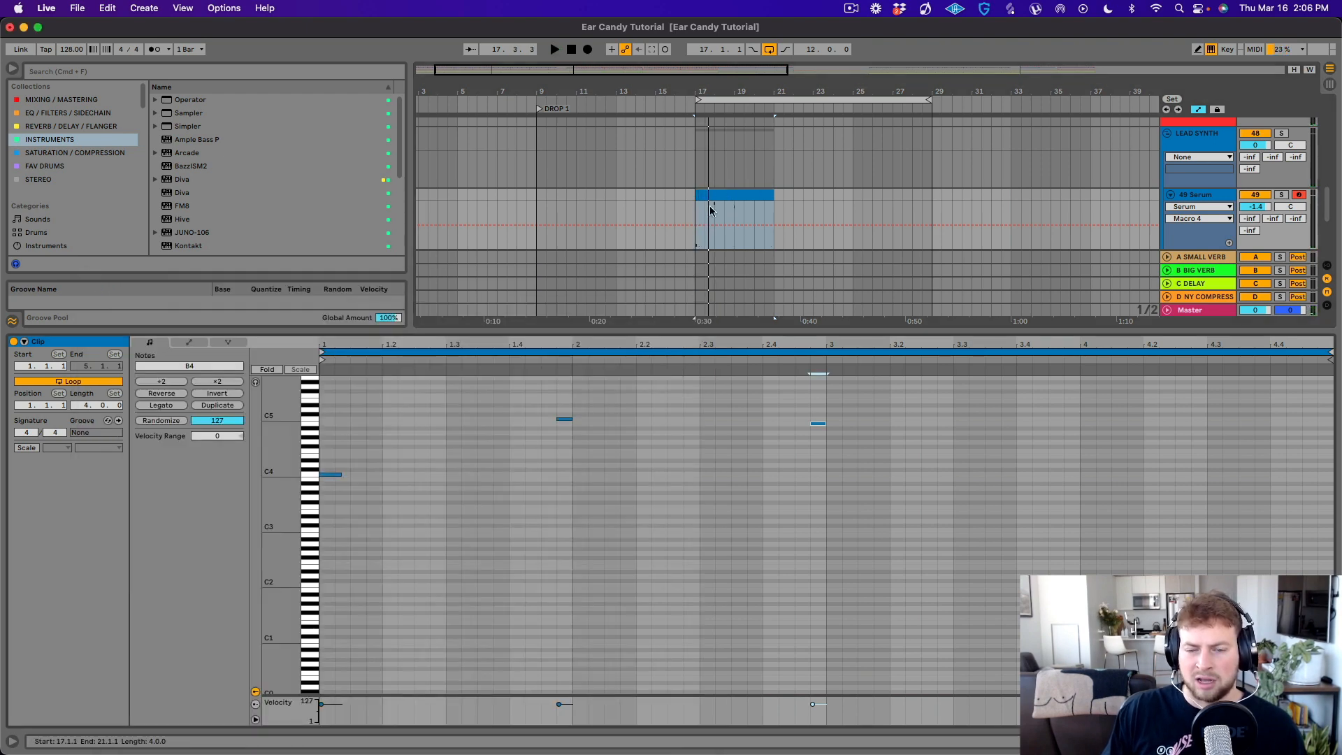
pyautogui.press('space')
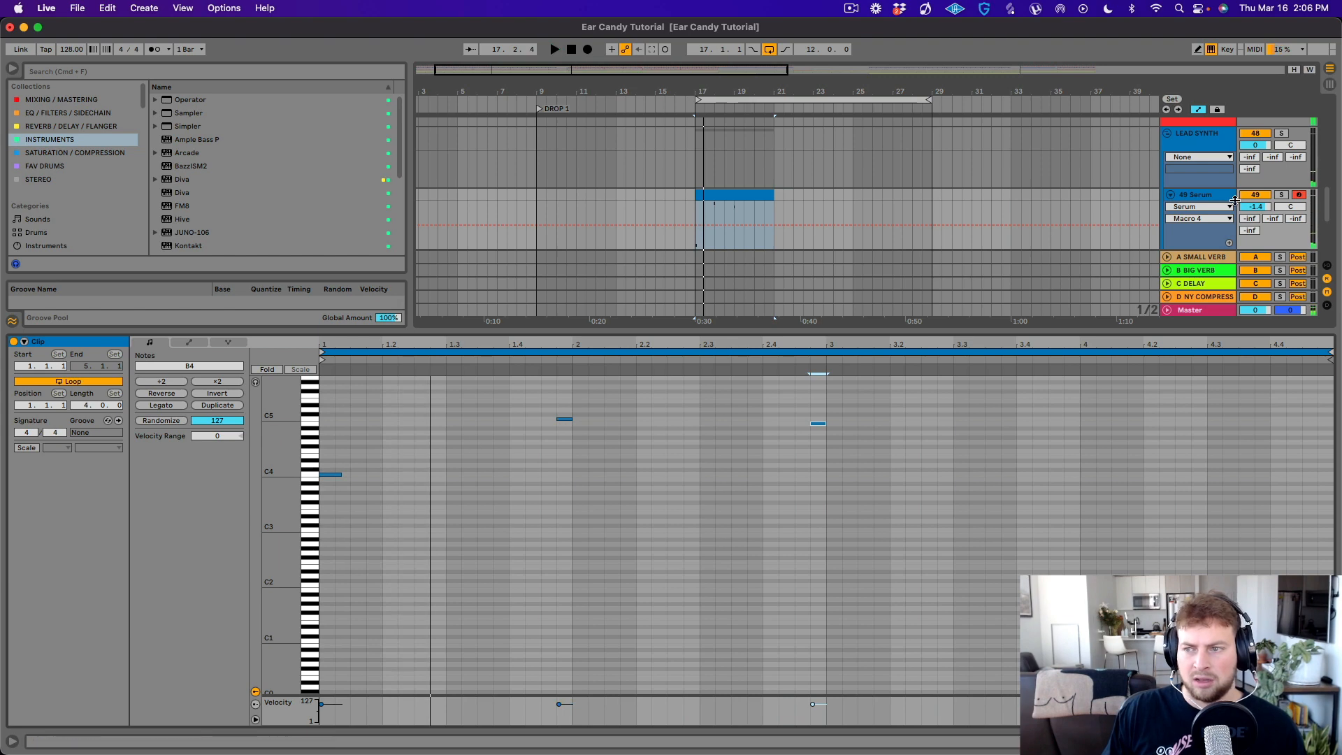
# - Reopen Serum and shorten envelope 1's release to 343 ms
pyautogui.hotkey('shift', 'Tab')
pyautogui.click(44, 601)
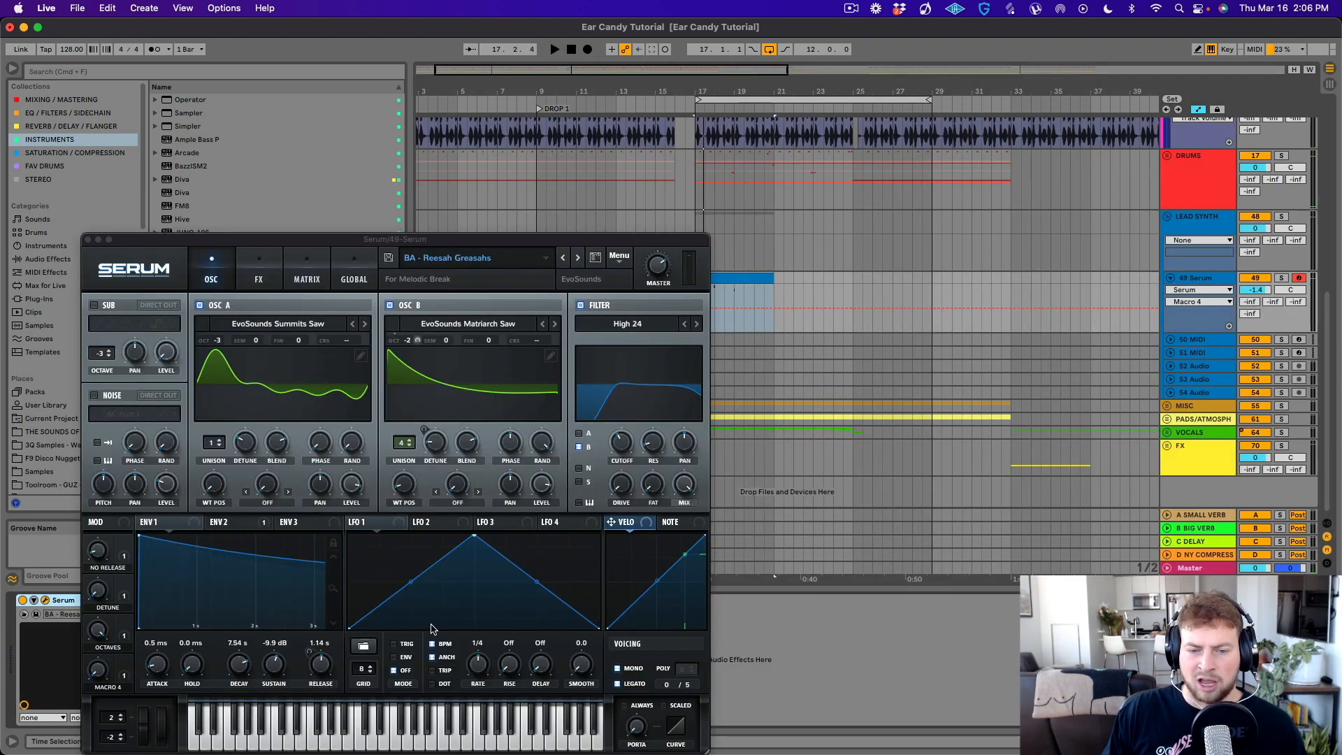
pyautogui.moveTo(321, 668); pyautogui.dragTo(326, 702)
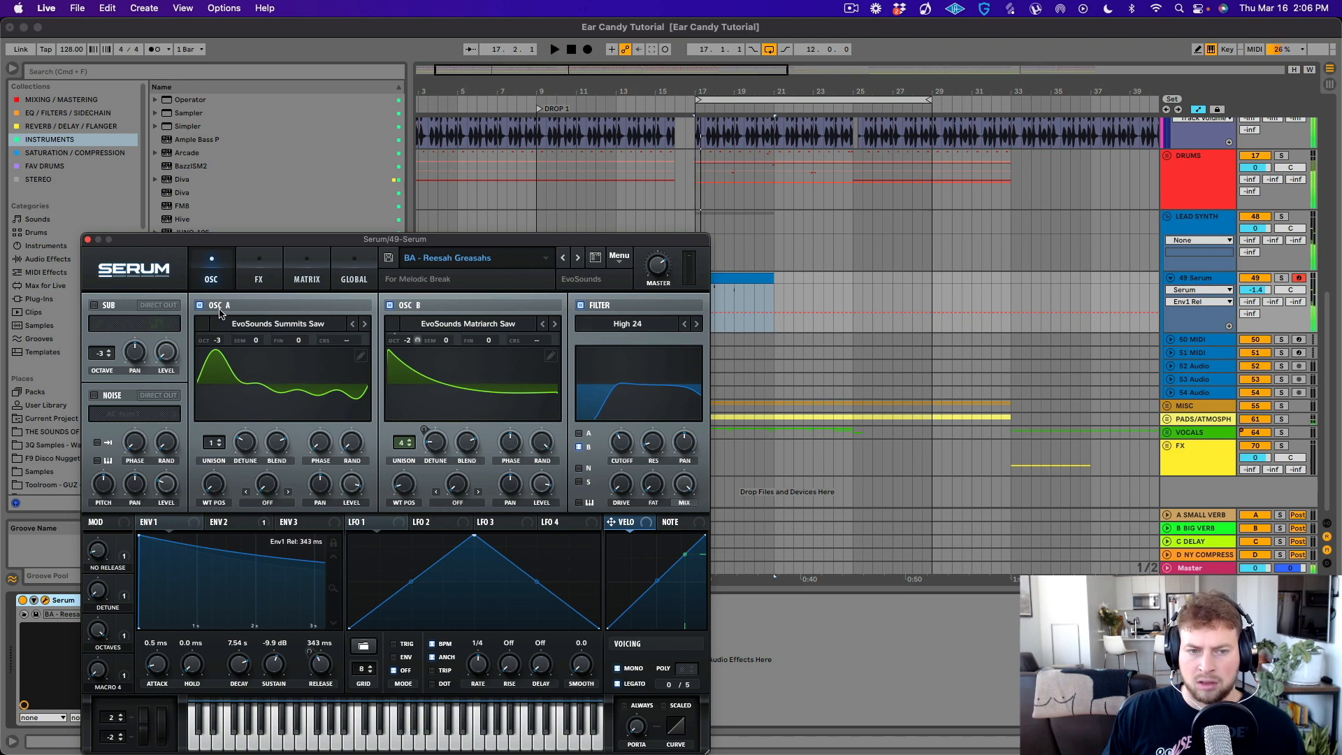
# - Shorten the decay of Serum's reverb effect to 0.8 s, reduce the reverb size, and close the plugin window
pyautogui.click(258, 273)
pyautogui.click(131, 498)
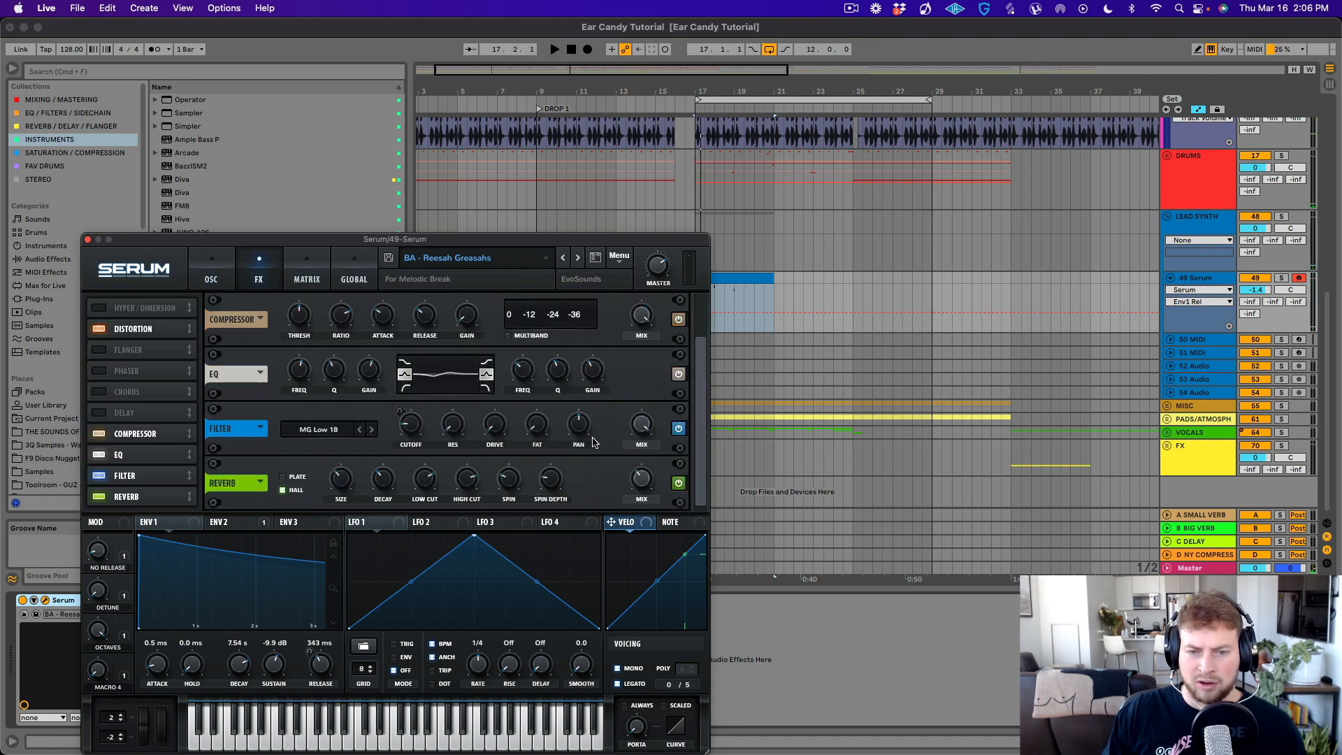
pyautogui.click(376, 482)
pyautogui.press('space')
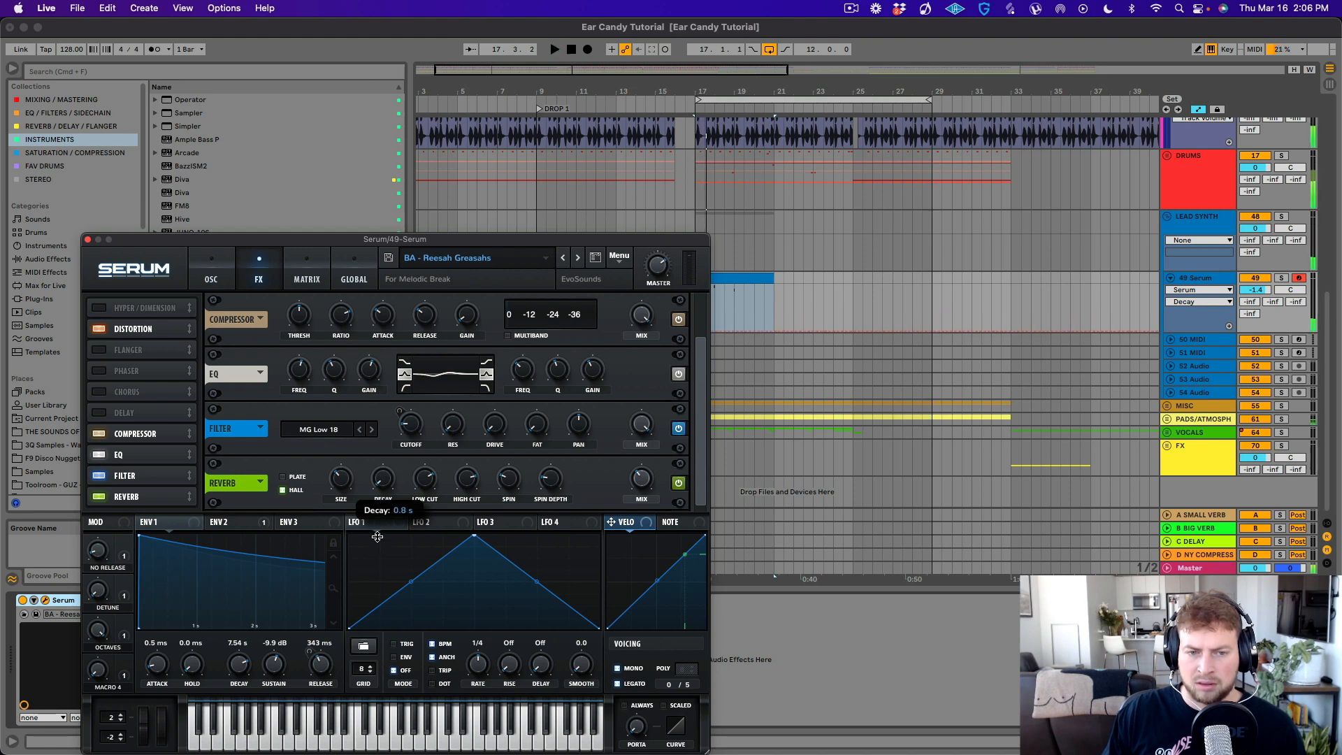
pyautogui.moveTo(341, 479); pyautogui.dragTo(343, 493)
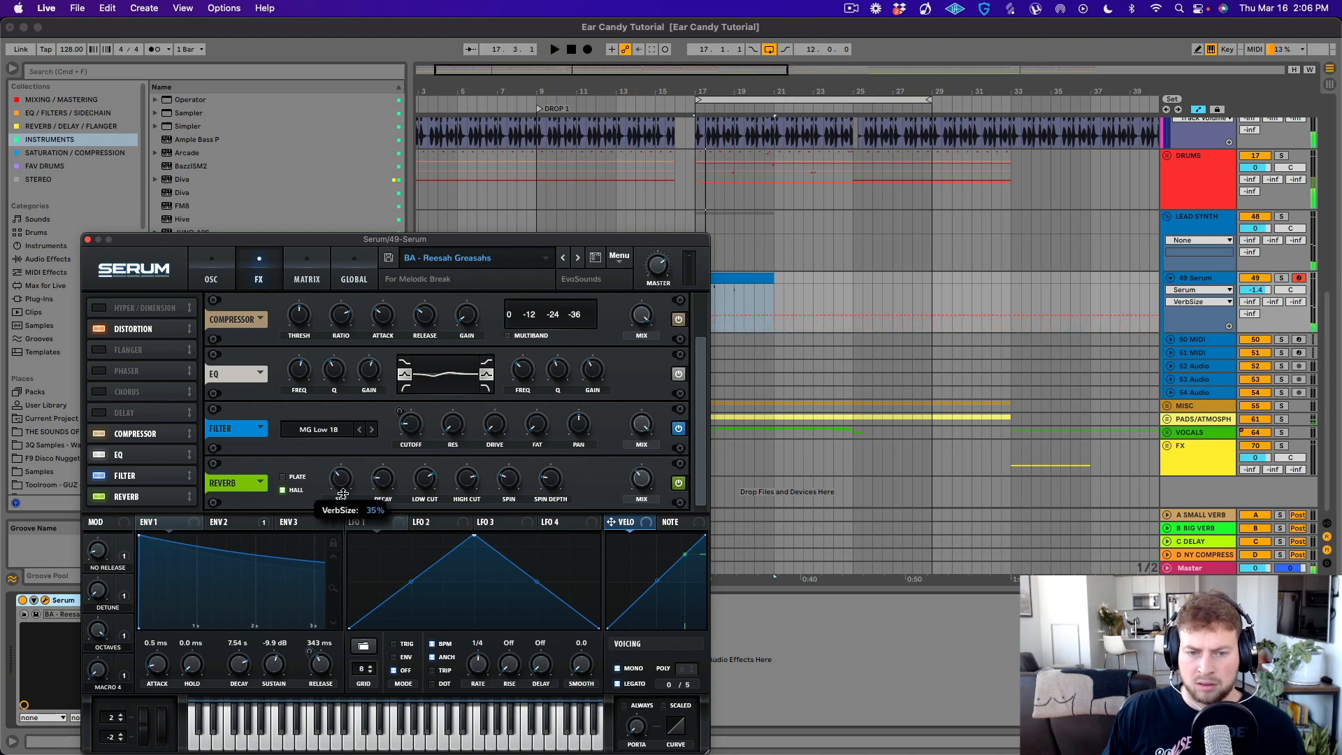
pyautogui.click(88, 239)
# - Delete the 17.3.1 to 19.3.1 section of the Serum clip and open the remaining second part
pyautogui.moveTo(707, 300); pyautogui.dragTo(743, 299)
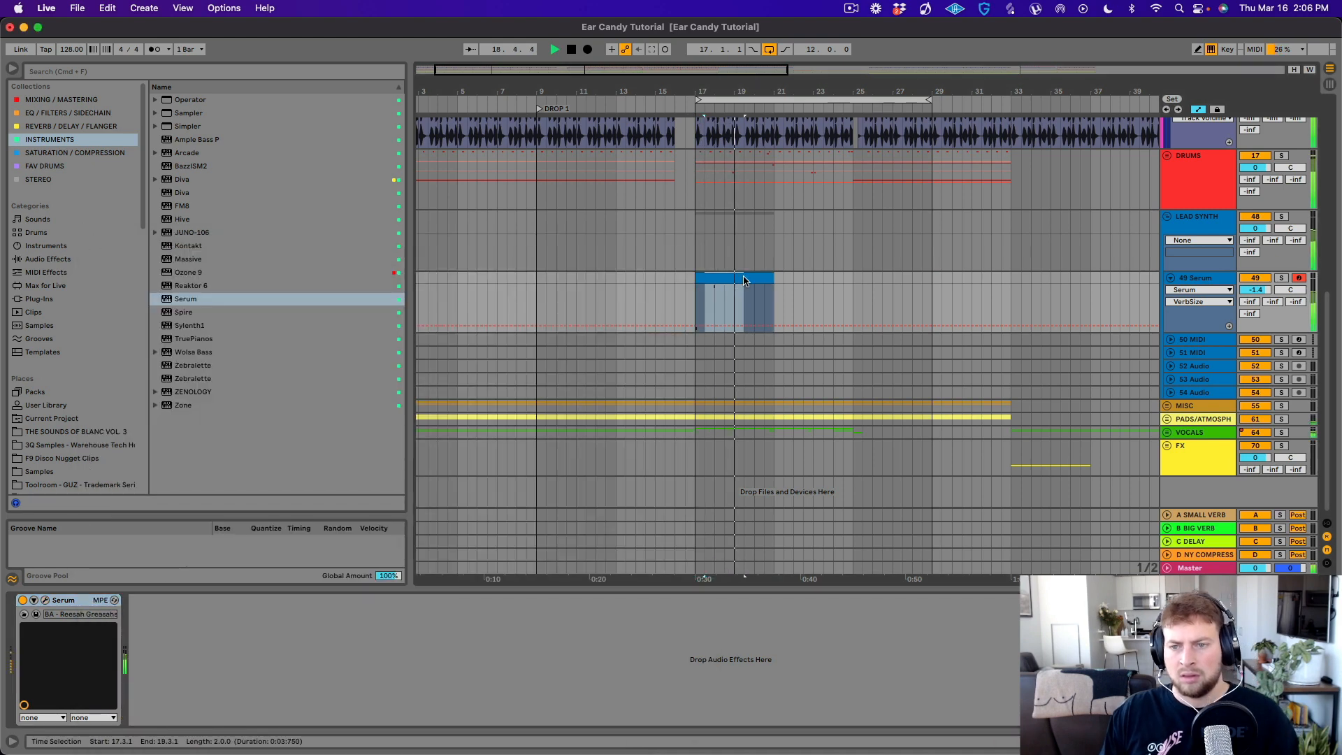
pyautogui.press('BackSpace')
pyautogui.doubleClick(757, 282)
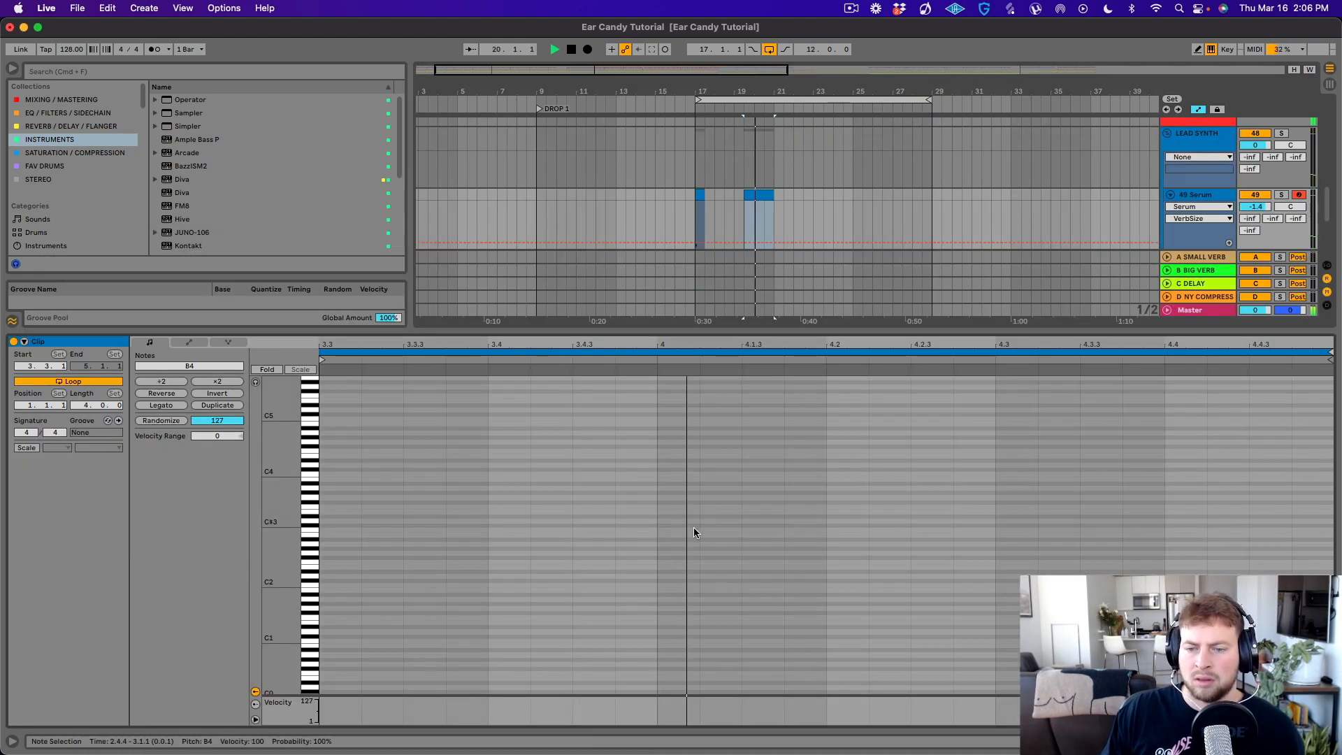
pyautogui.press('space')
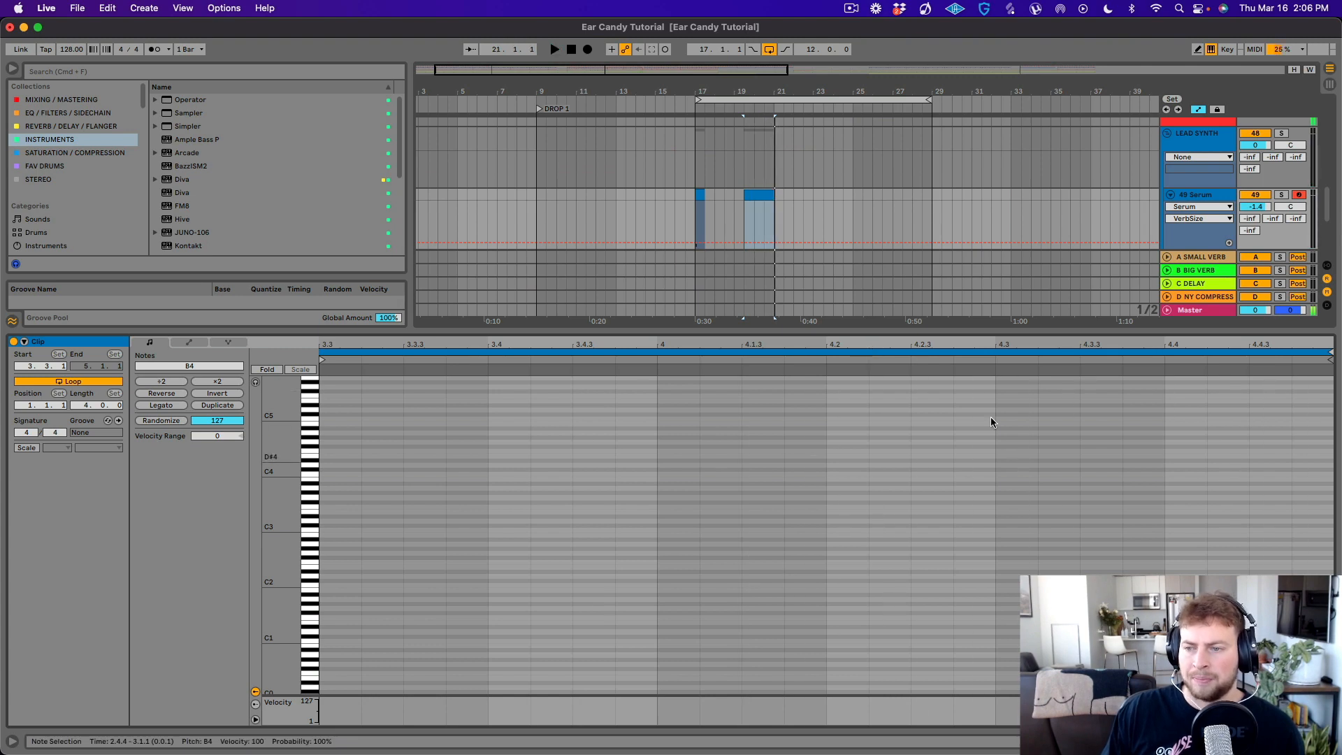
# - Play the drop and trim the second Serum clip so that it starts at 20.1.1
pyautogui.click(680, 206)
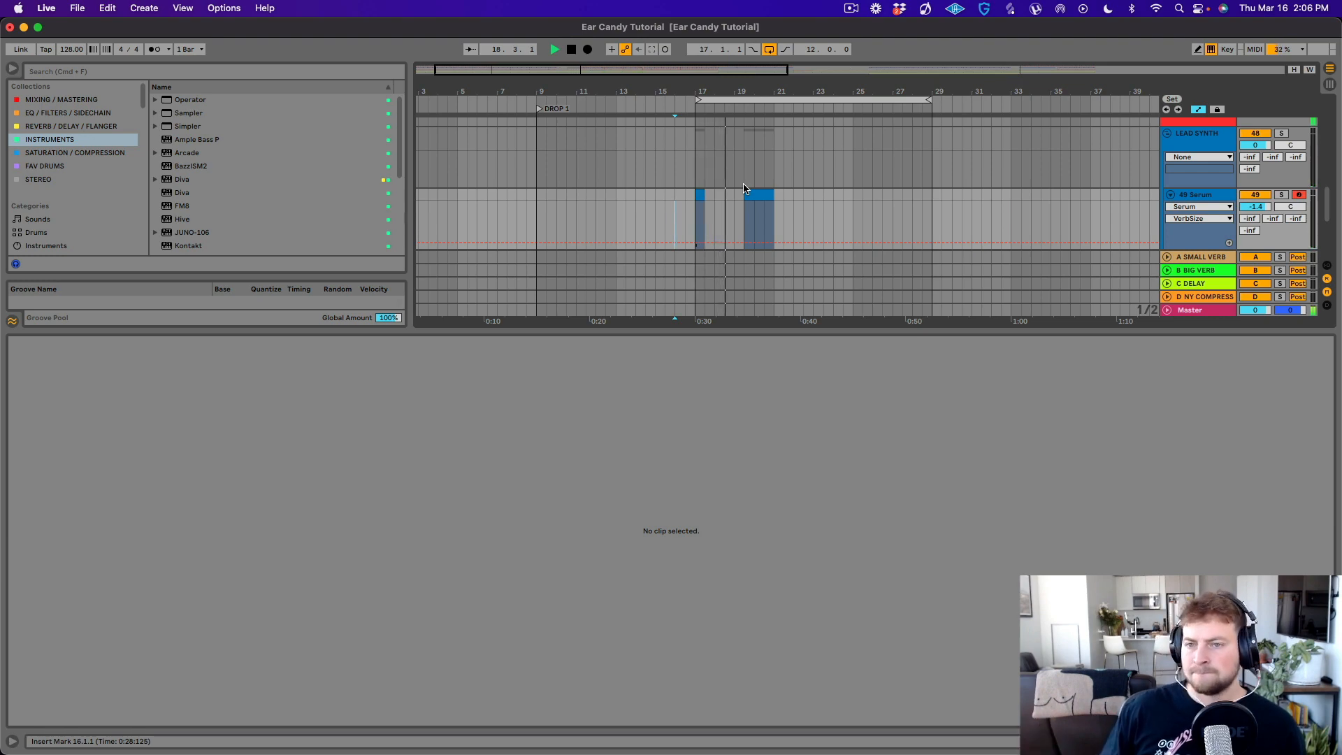
pyautogui.moveTo(781, 332); pyautogui.dragTo(778, 493)
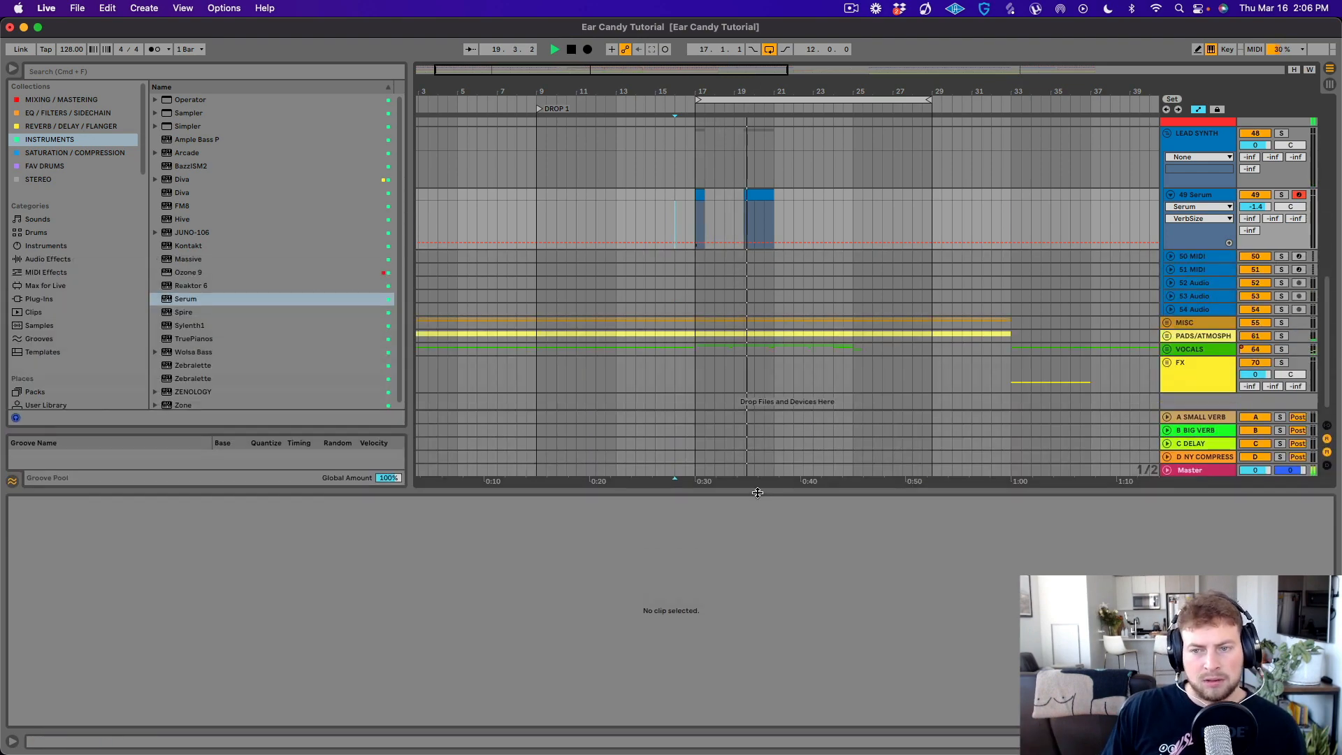
pyautogui.click(755, 195)
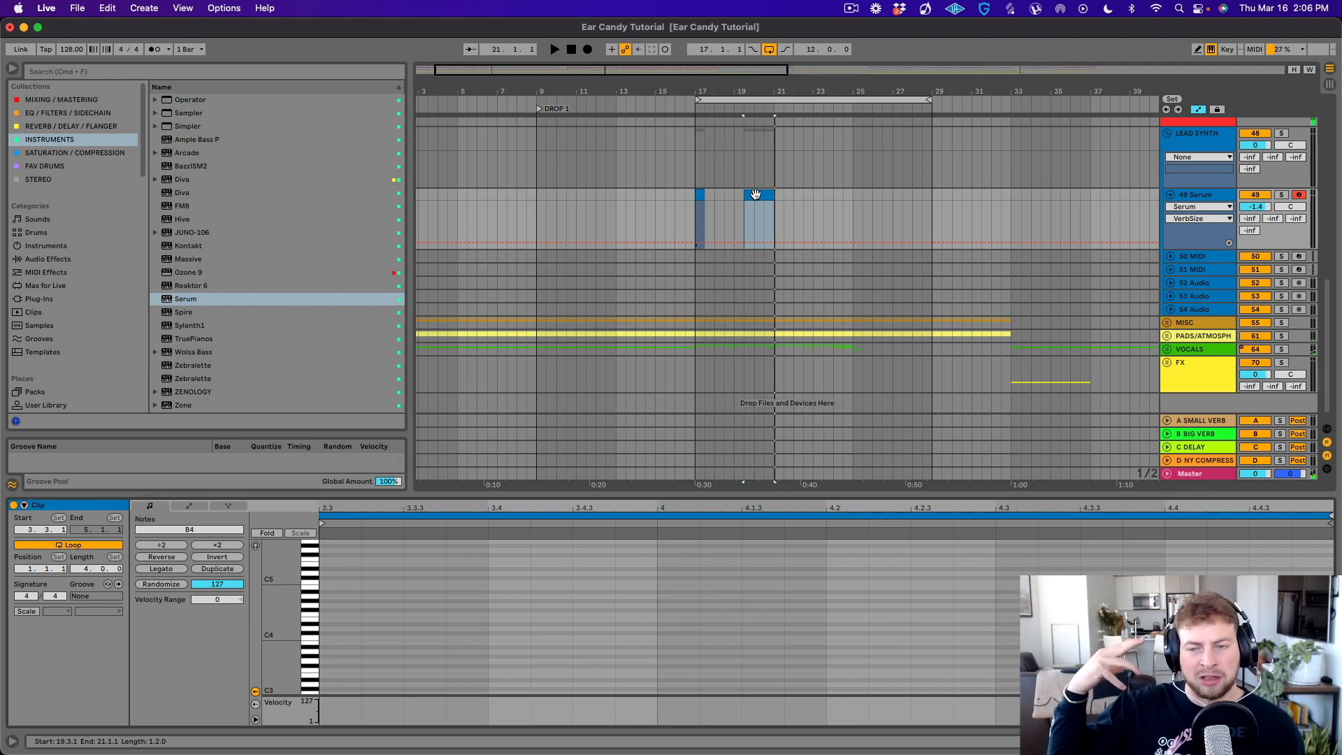
pyautogui.moveTo(745, 197); pyautogui.dragTo(755, 198)
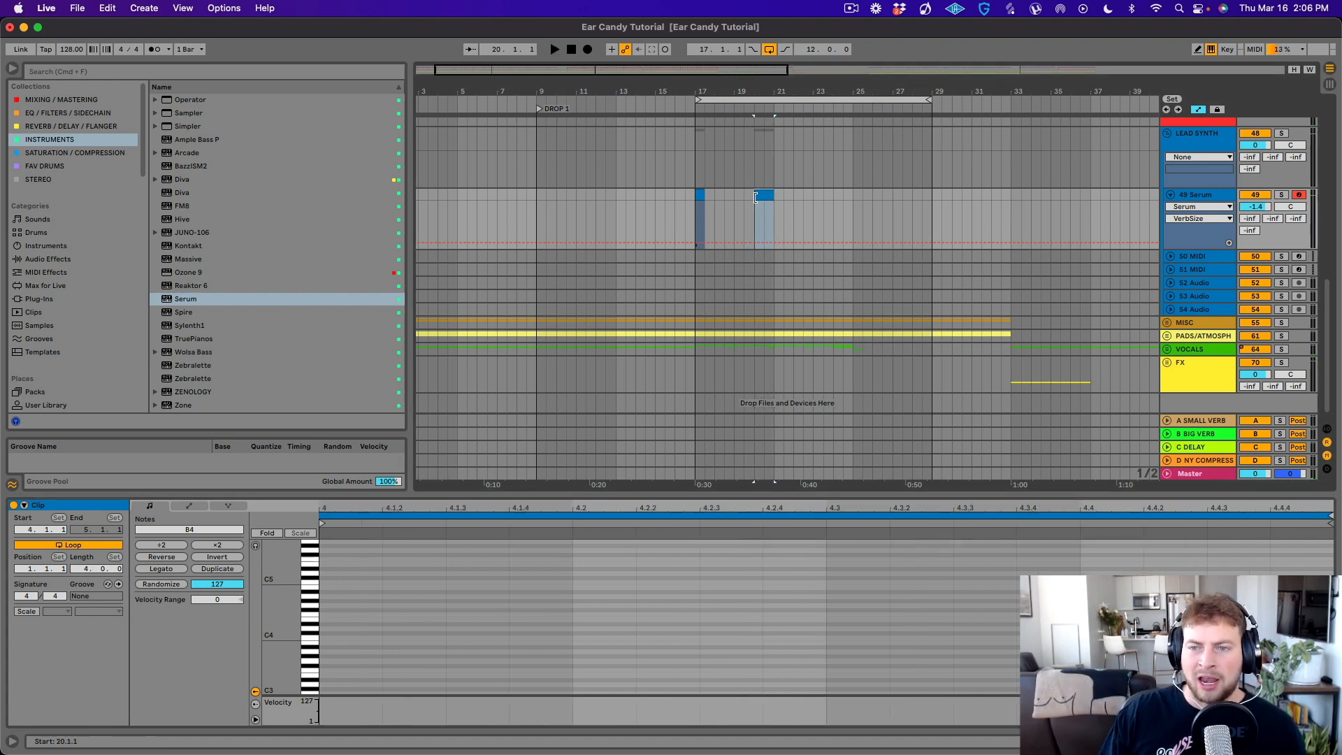
pyautogui.moveTo(768, 91); pyautogui.dragTo(767, 182)
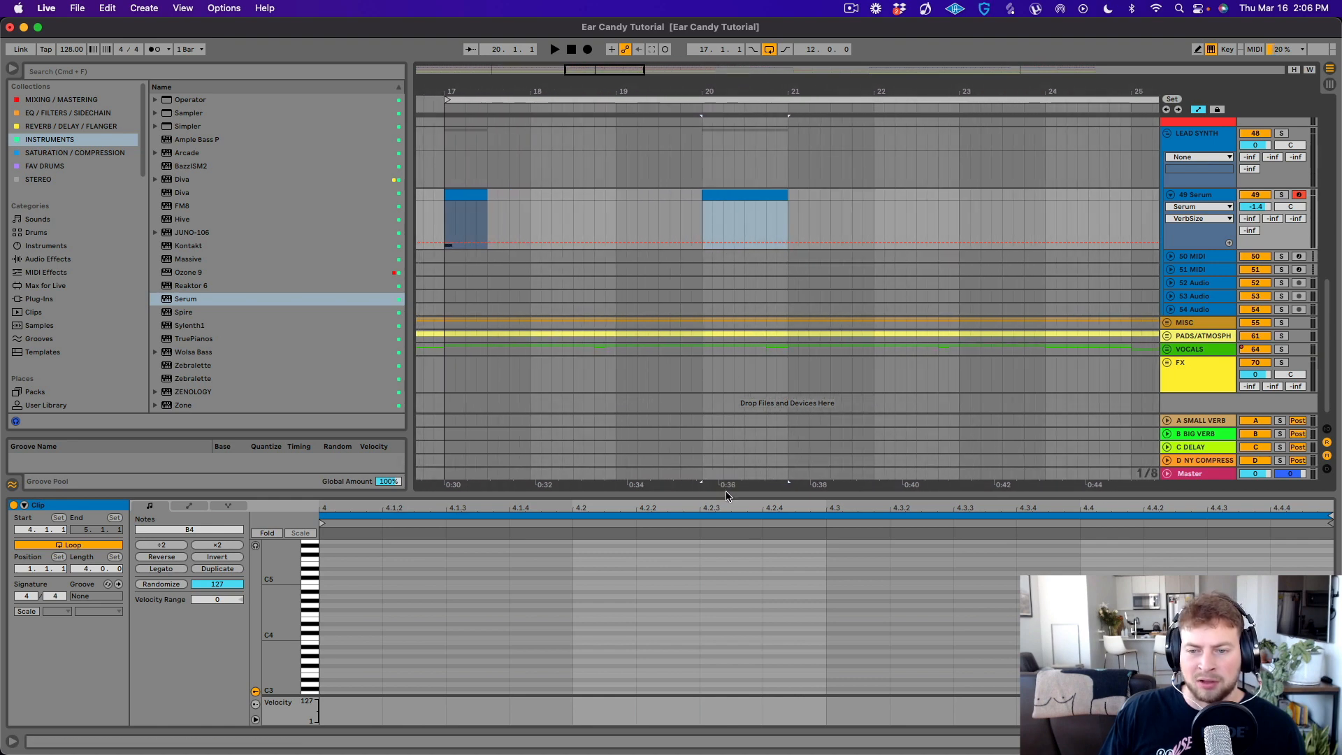
pyautogui.moveTo(727, 492); pyautogui.dragTo(705, 415)
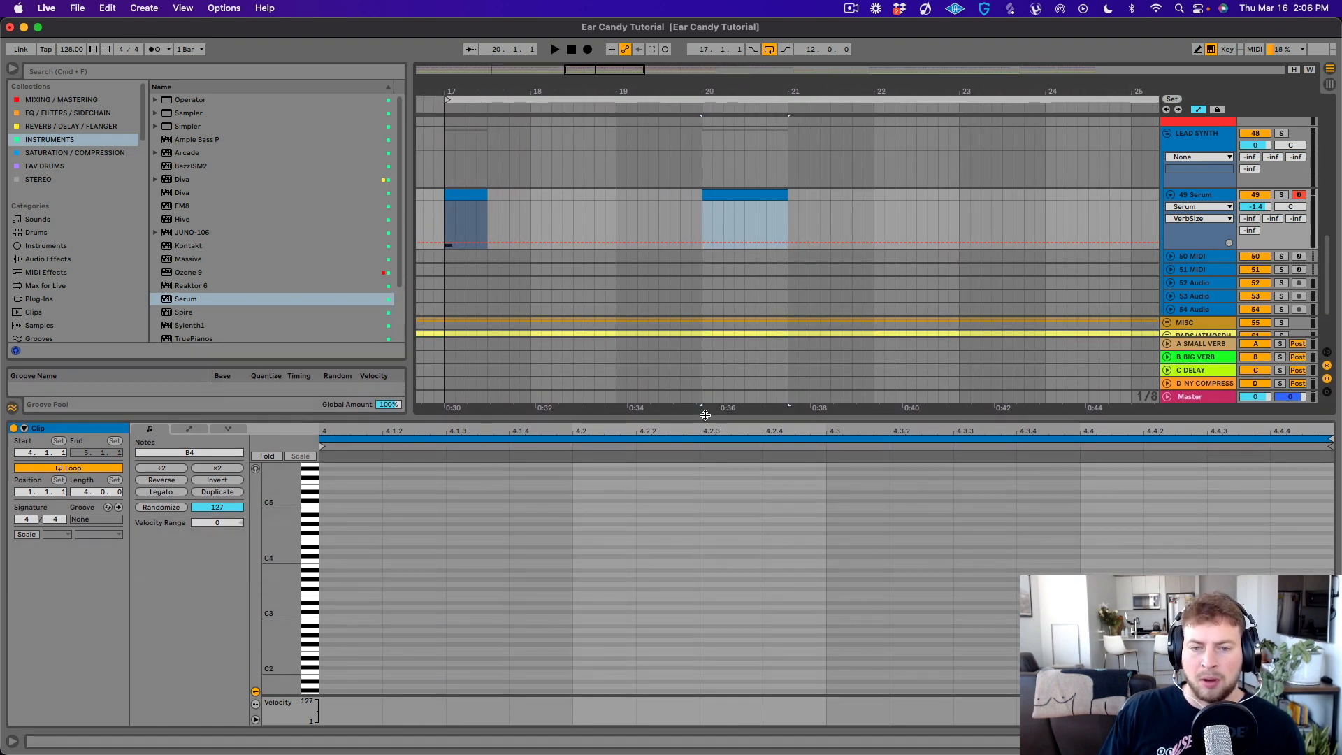
# - Play the bars leading into the bar 20 Serum clip to judge where its notes should land
pyautogui.click(669, 198)
pyautogui.press('space')
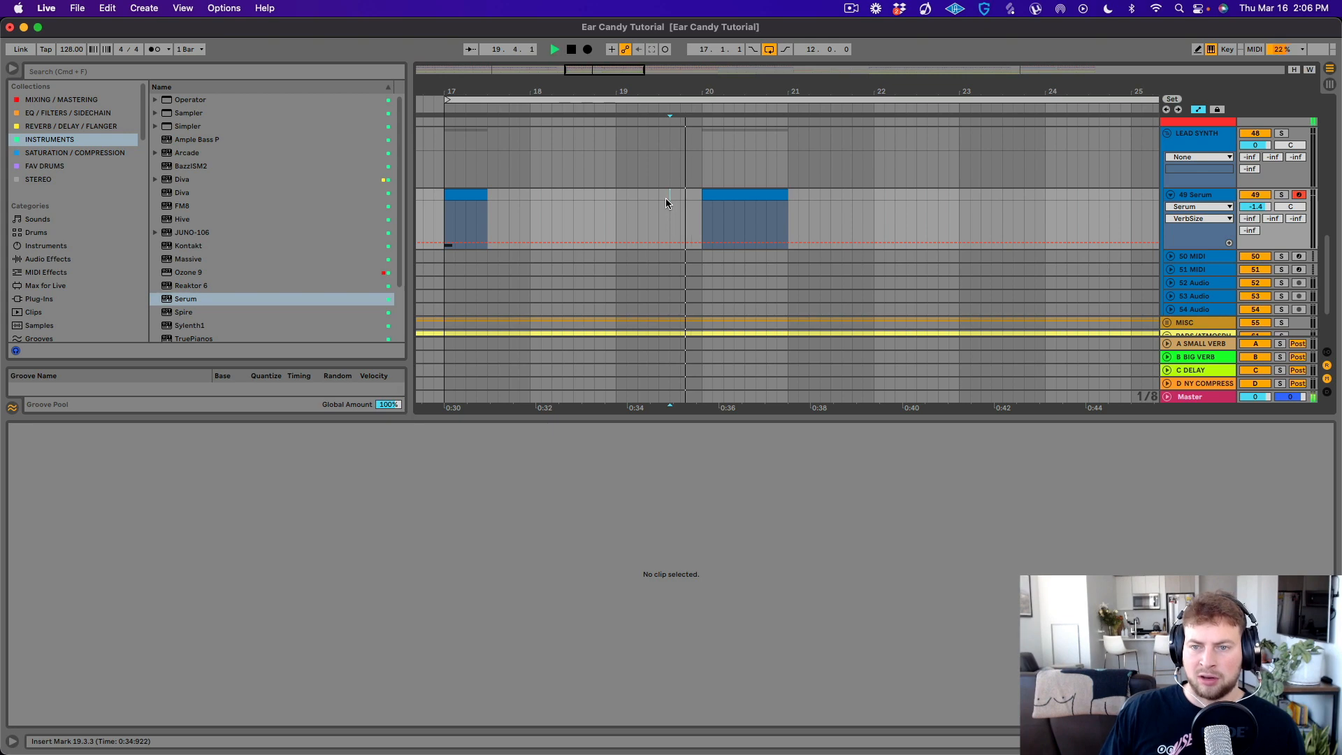
pyautogui.click(579, 205)
pyautogui.press('space')
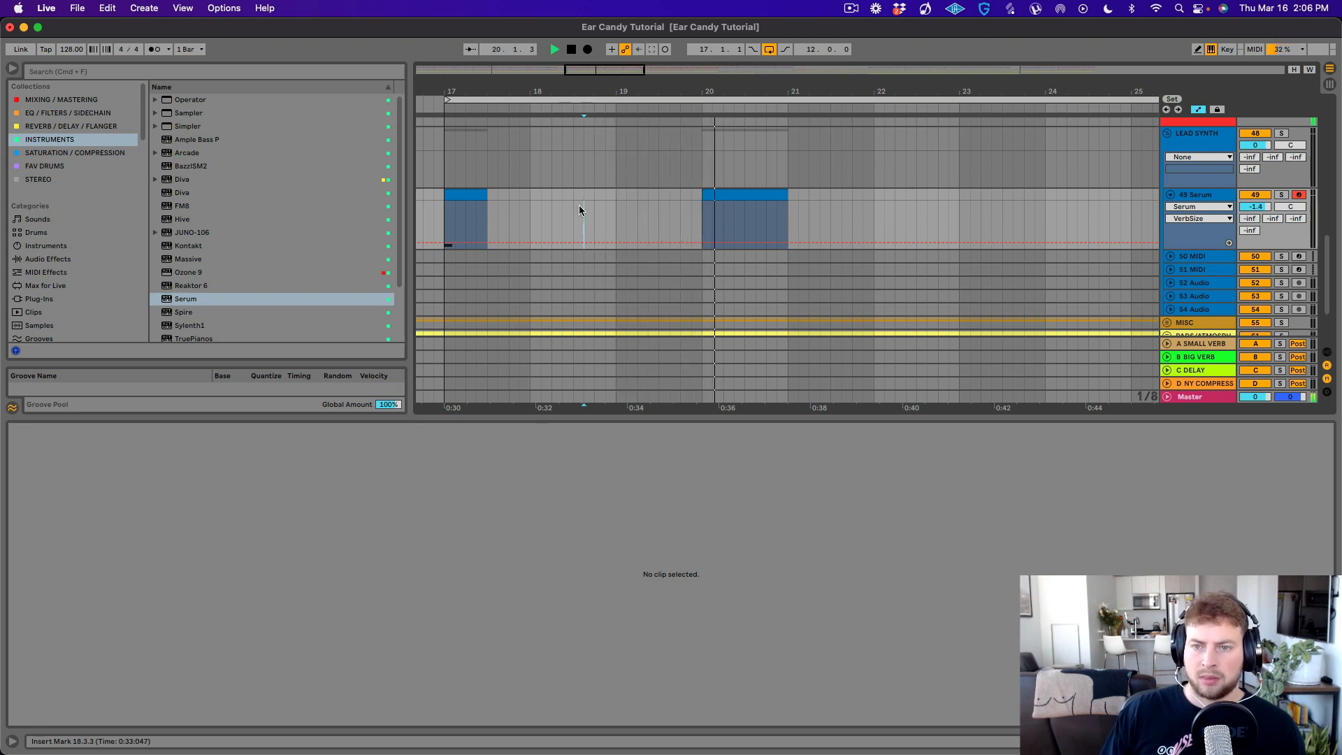
pyautogui.click(734, 223)
pyautogui.press('space')
pyautogui.click(708, 218)
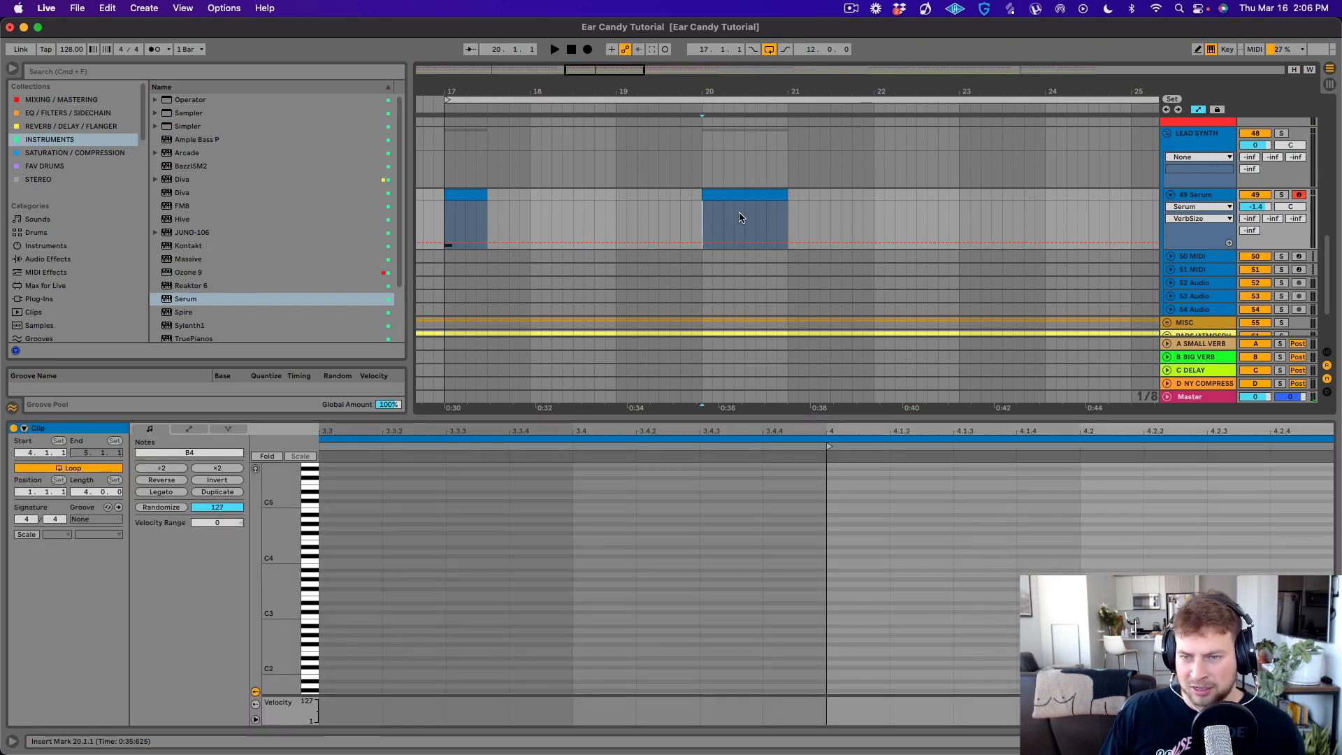
pyautogui.click(741, 210)
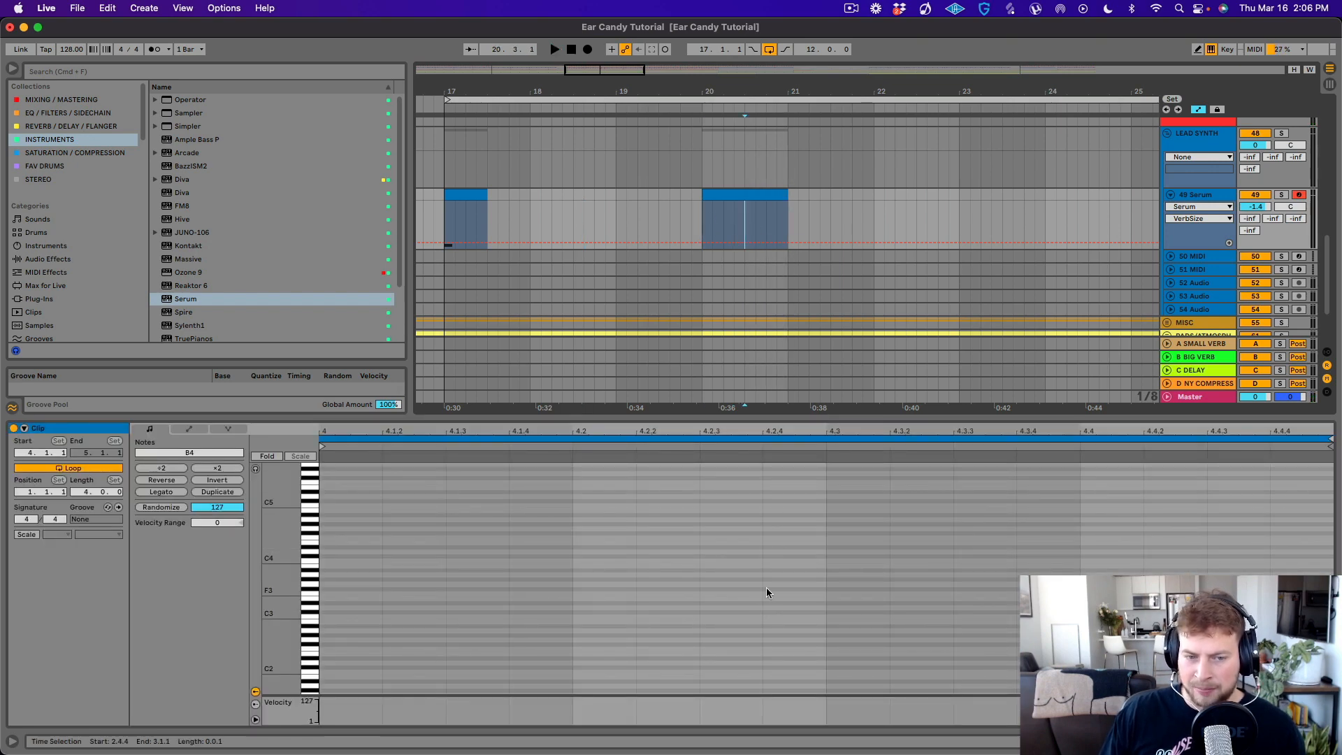
# - Add a C3 note at 4.2.4 in the bar 20 Serum clip and play it
pyautogui.doubleClick(782, 622)
pyautogui.moveTo(782, 622); pyautogui.dragTo(782, 615)
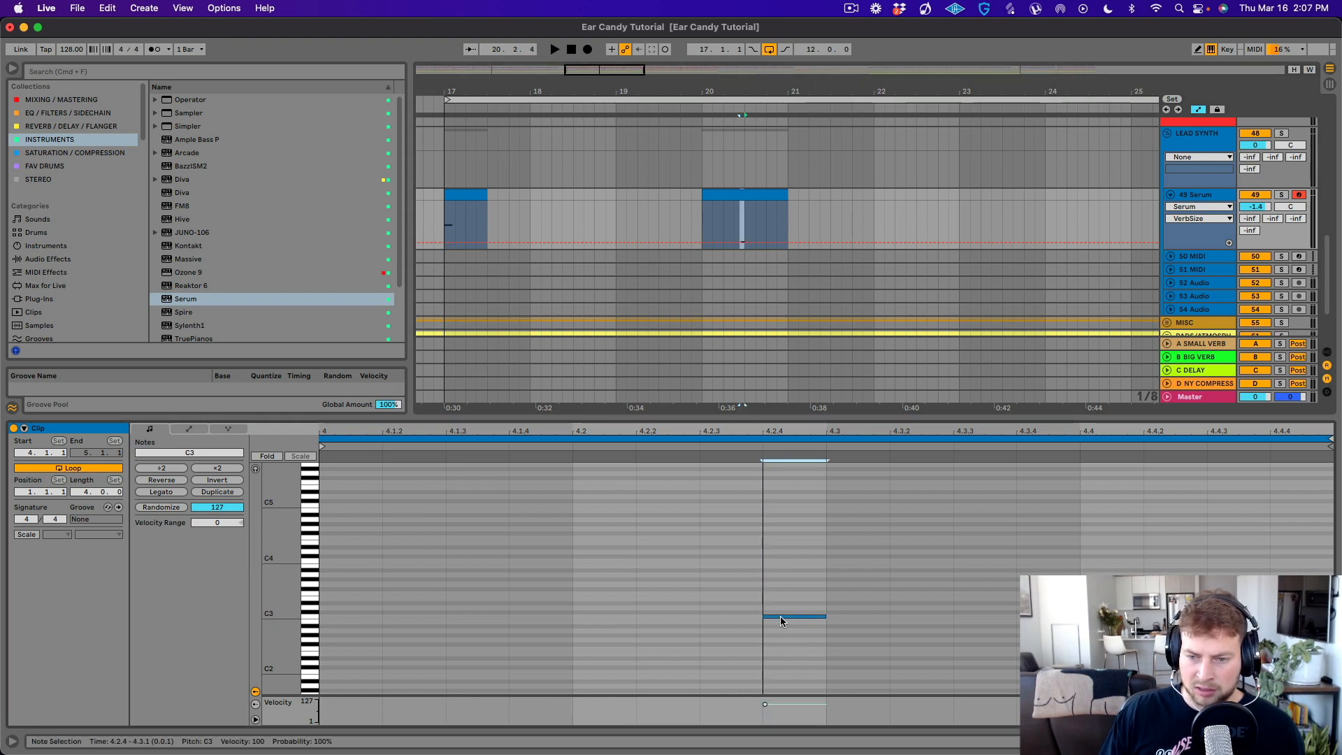
pyautogui.press('space')
# - Loop playback over the bar 20 clip and raise its note one octave to C4
pyautogui.click(710, 198)
pyautogui.press('space')
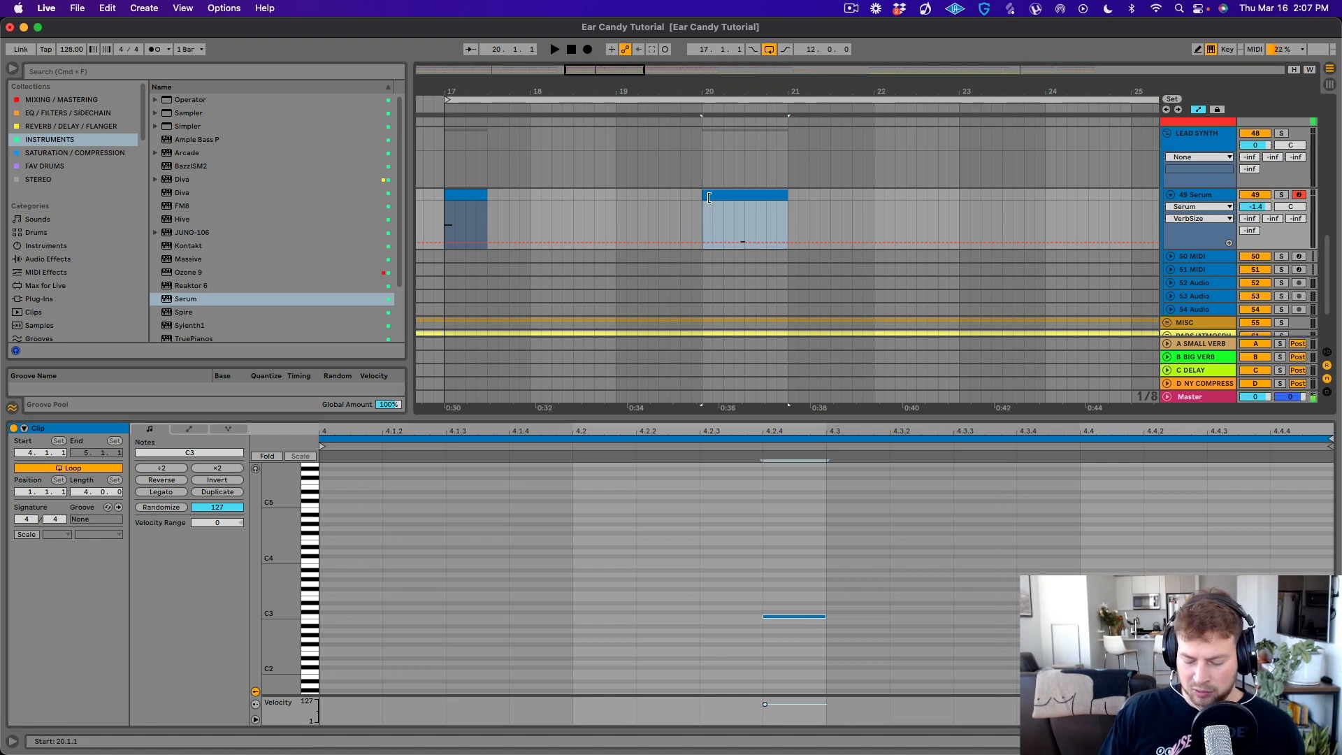
pyautogui.press('super+l')
pyautogui.press('space')
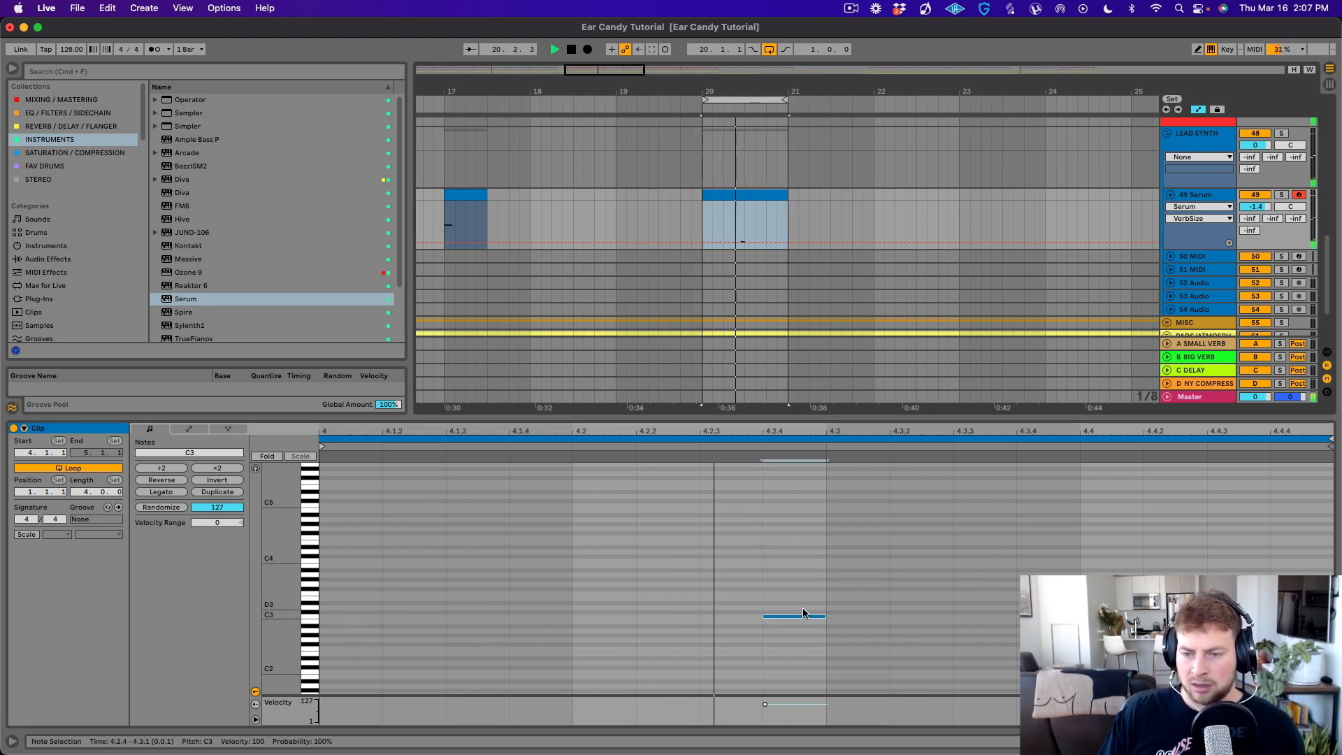
pyautogui.hotkey('shift', 'Up')
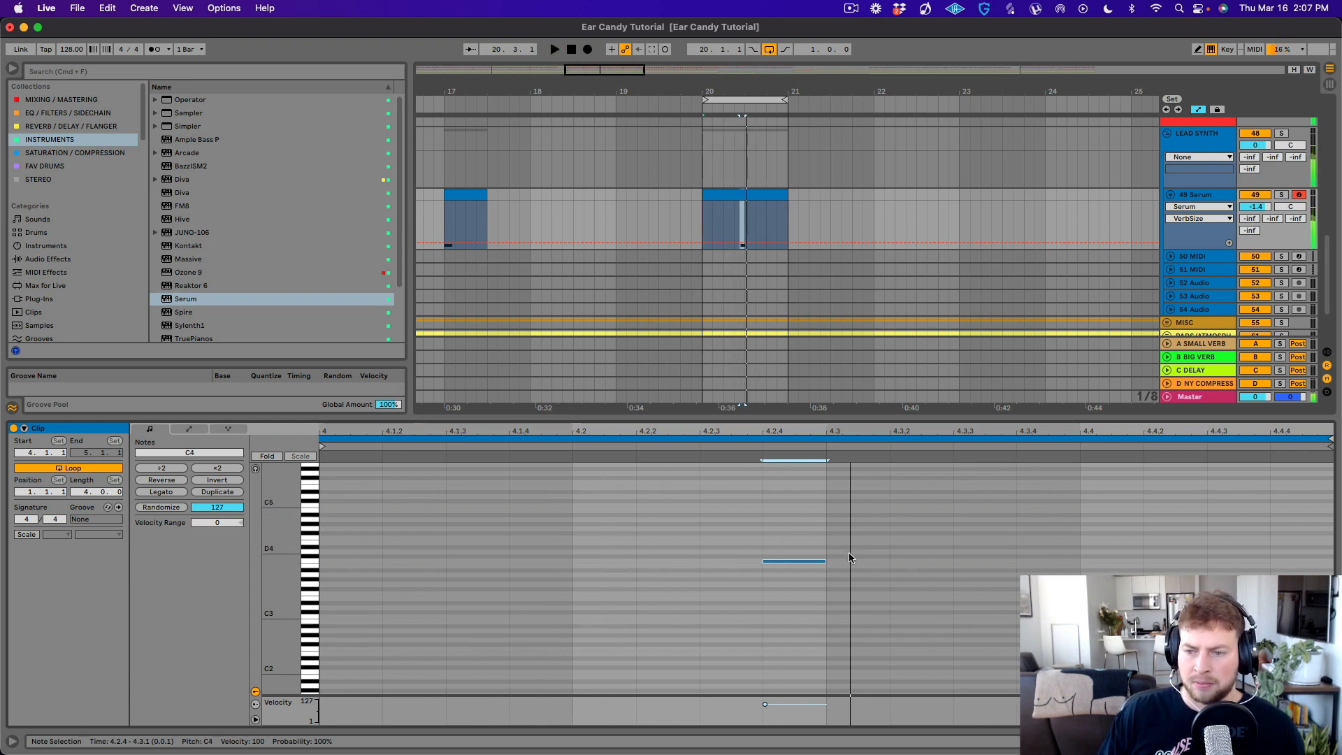
# - Add an F4 note at 4.3.2 and a G4 note at 4.3.4 to the looping pattern
pyautogui.doubleClick(905, 551)
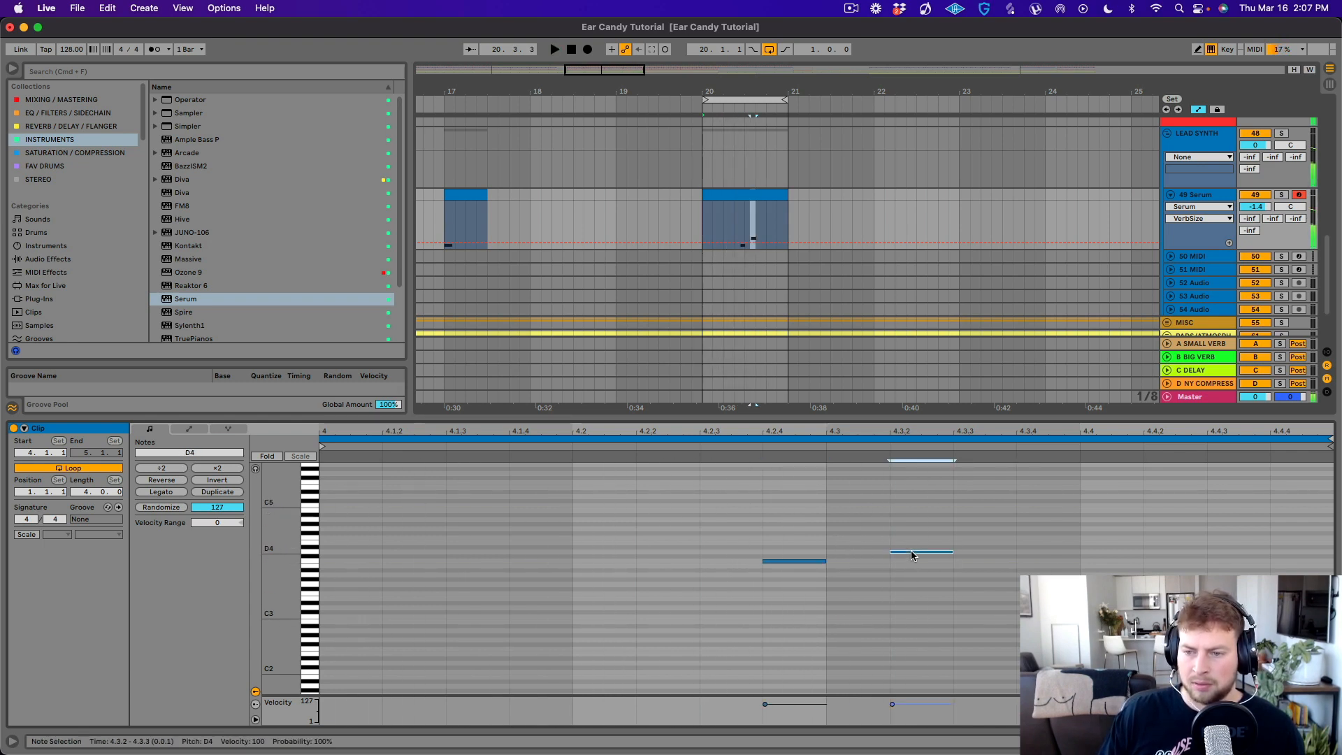
pyautogui.moveTo(913, 555)
pyautogui.mouseDown()
pyautogui.moveTo(860, 556)
pyautogui.moveTo(862, 537)
pyautogui.mouseUp()
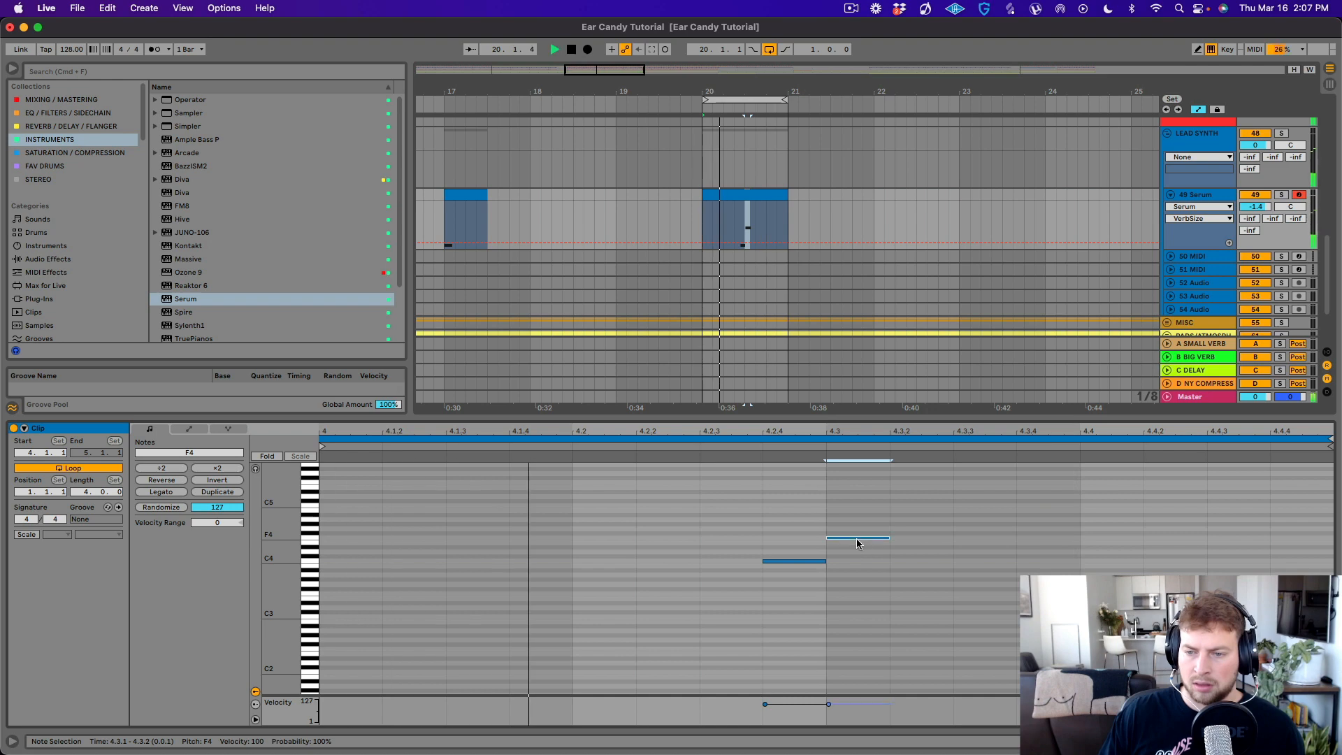
pyautogui.moveTo(884, 538); pyautogui.dragTo(935, 540)
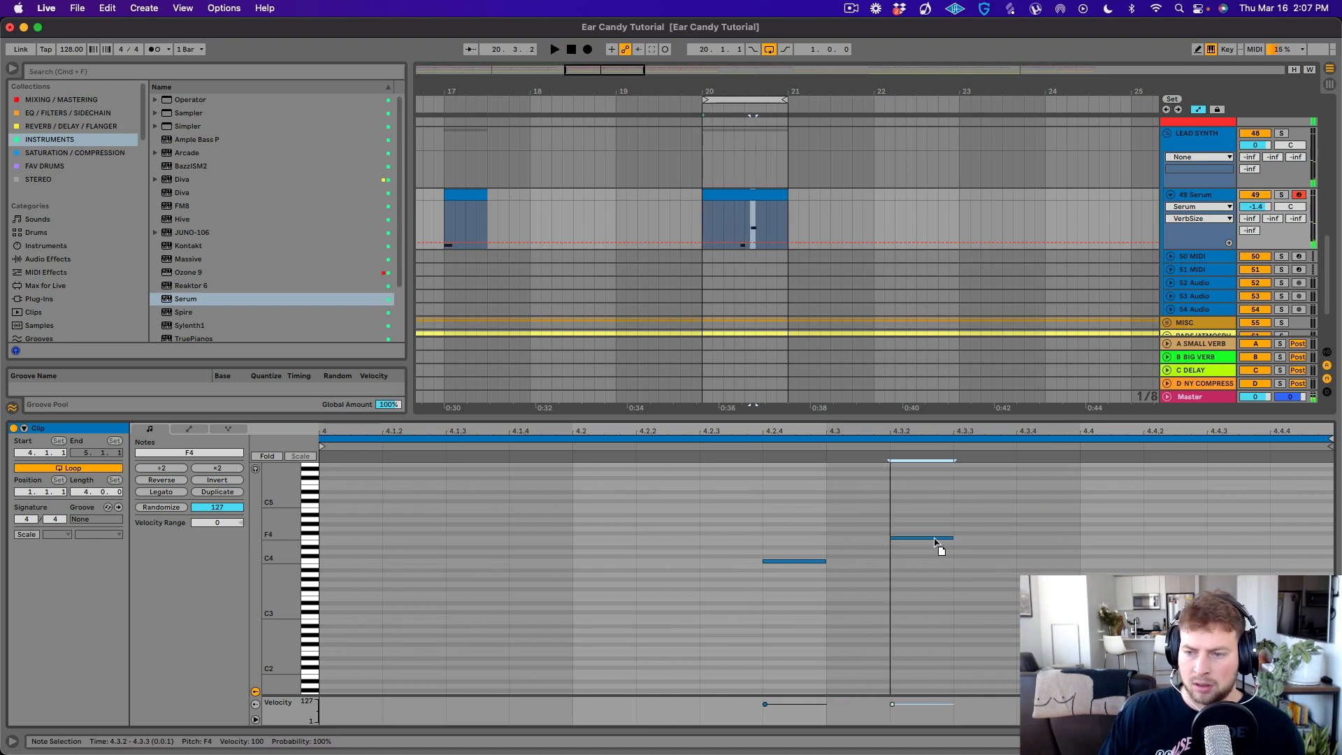
pyautogui.click(991, 527)
pyautogui.press('space')
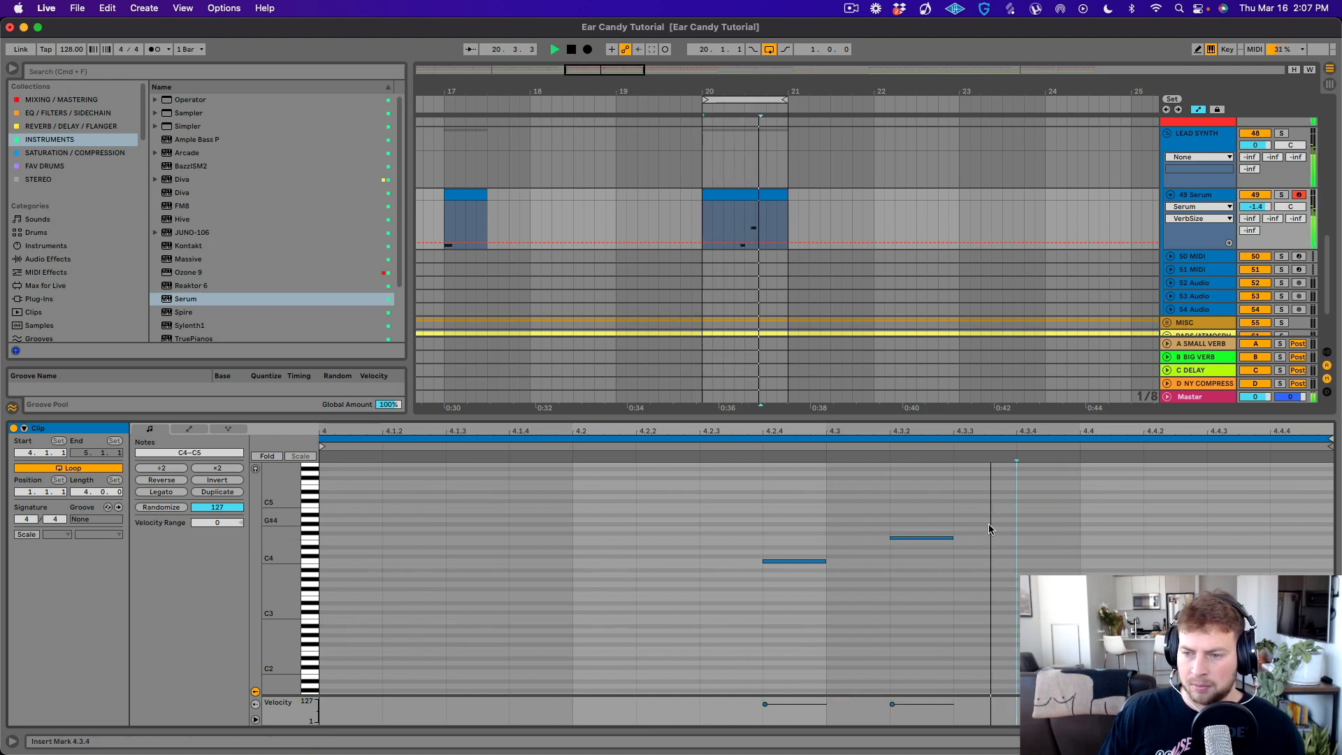
pyautogui.doubleClick(1033, 529)
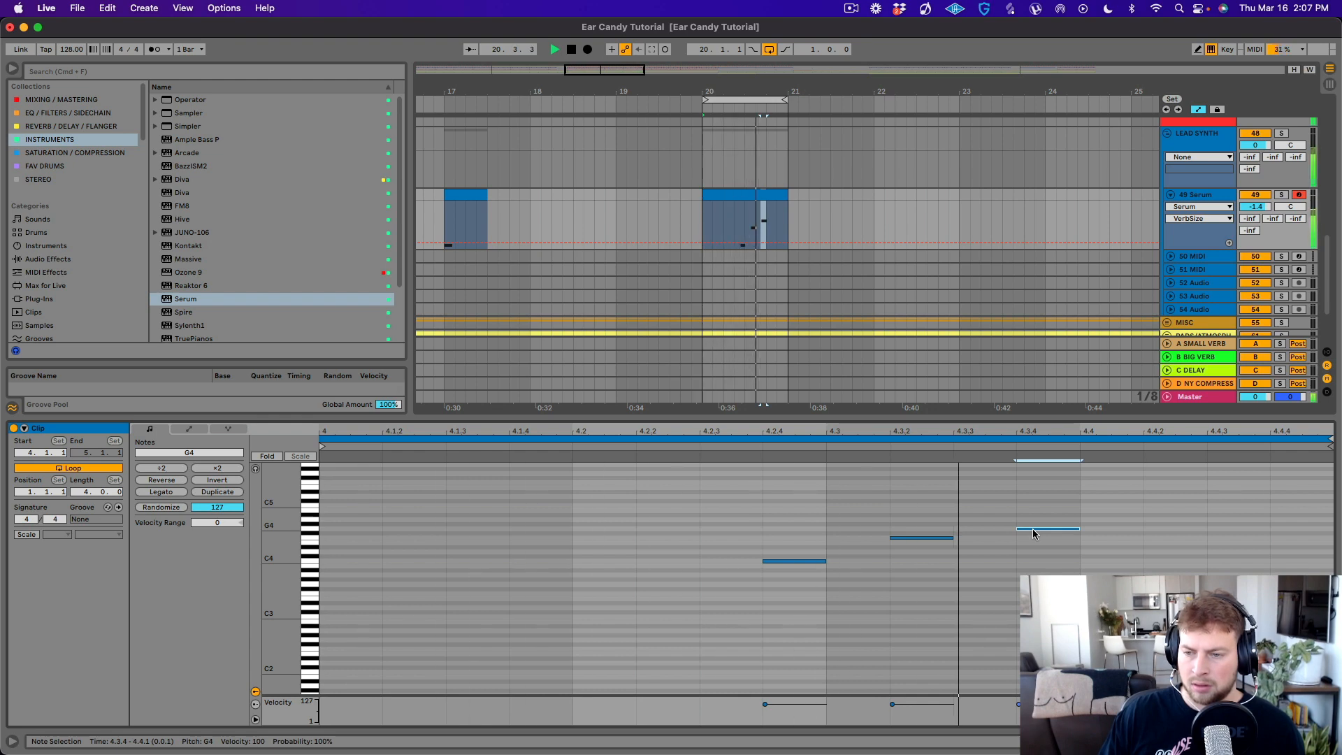
# - Shift the three notes one sixteenth earlier to 4.2.3, 4.3.1 and 4.3.3, lowering the last one to E4
pyautogui.moveTo(809, 562); pyautogui.dragTo(747, 569)
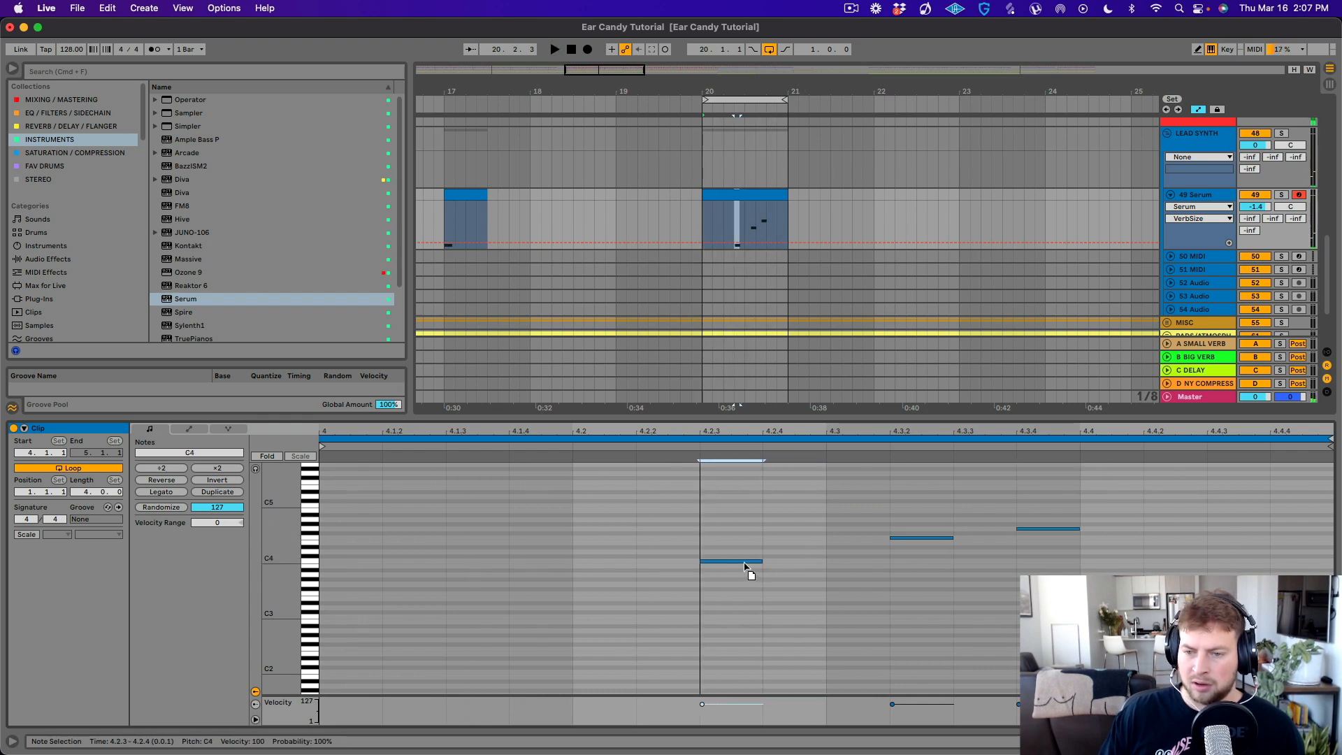
pyautogui.moveTo(900, 539); pyautogui.dragTo(838, 539)
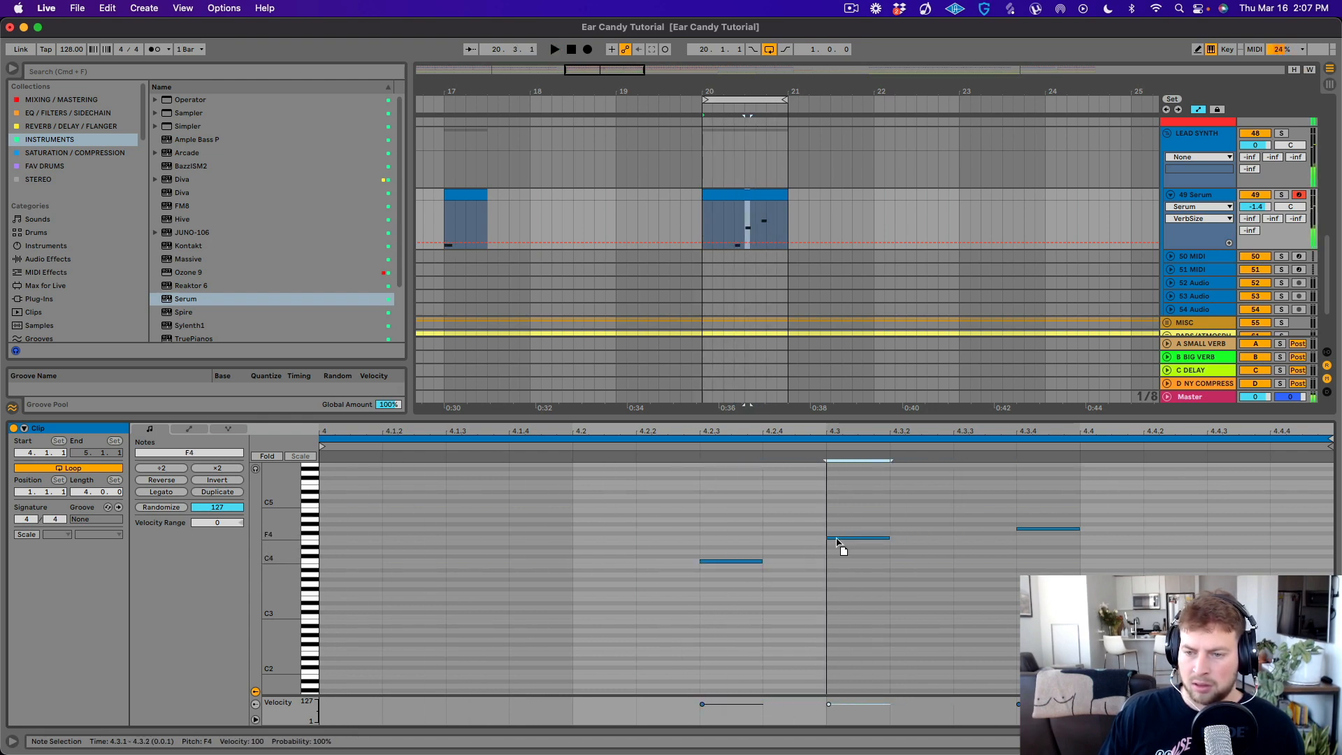
pyautogui.moveTo(1033, 531); pyautogui.dragTo(982, 548)
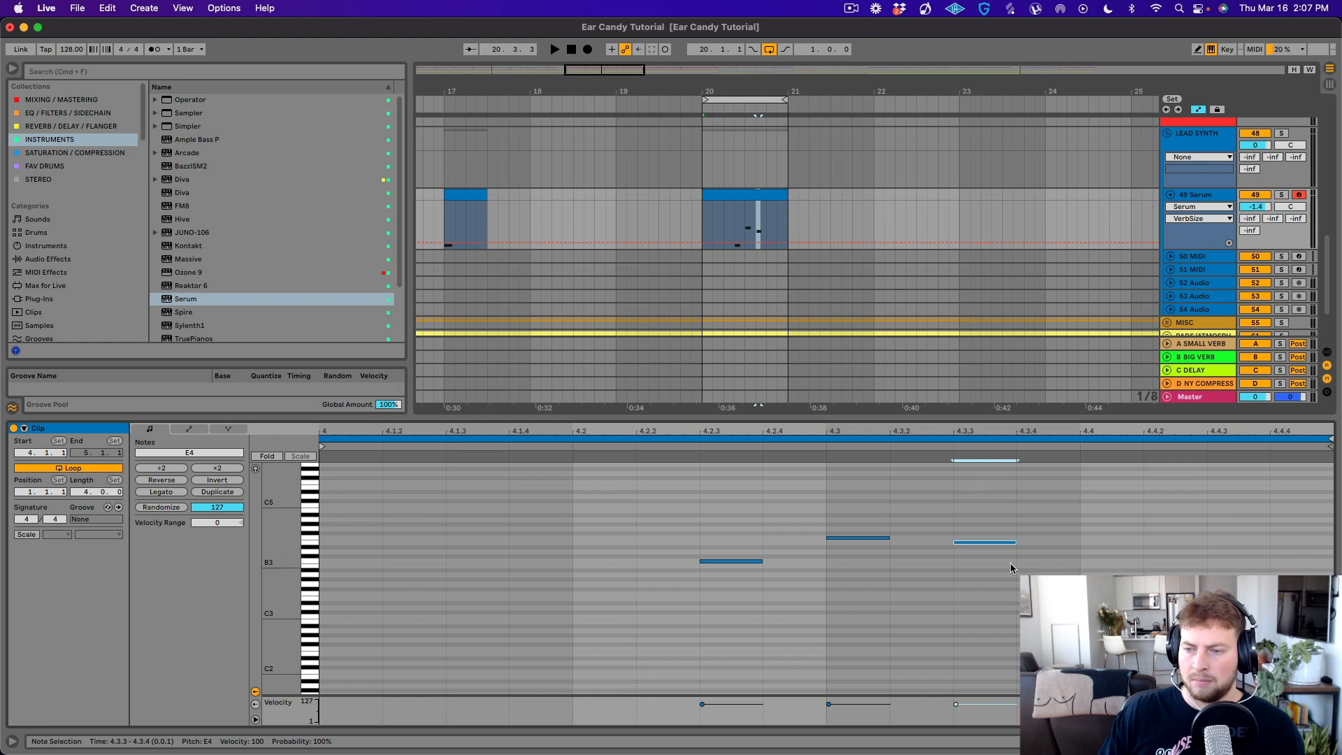
# - Lower the second note to C#4 and the third to D4, and add a C4 note at 4.4.1
pyautogui.moveTo(848, 547); pyautogui.dragTo(854, 559)
pyautogui.press('space')
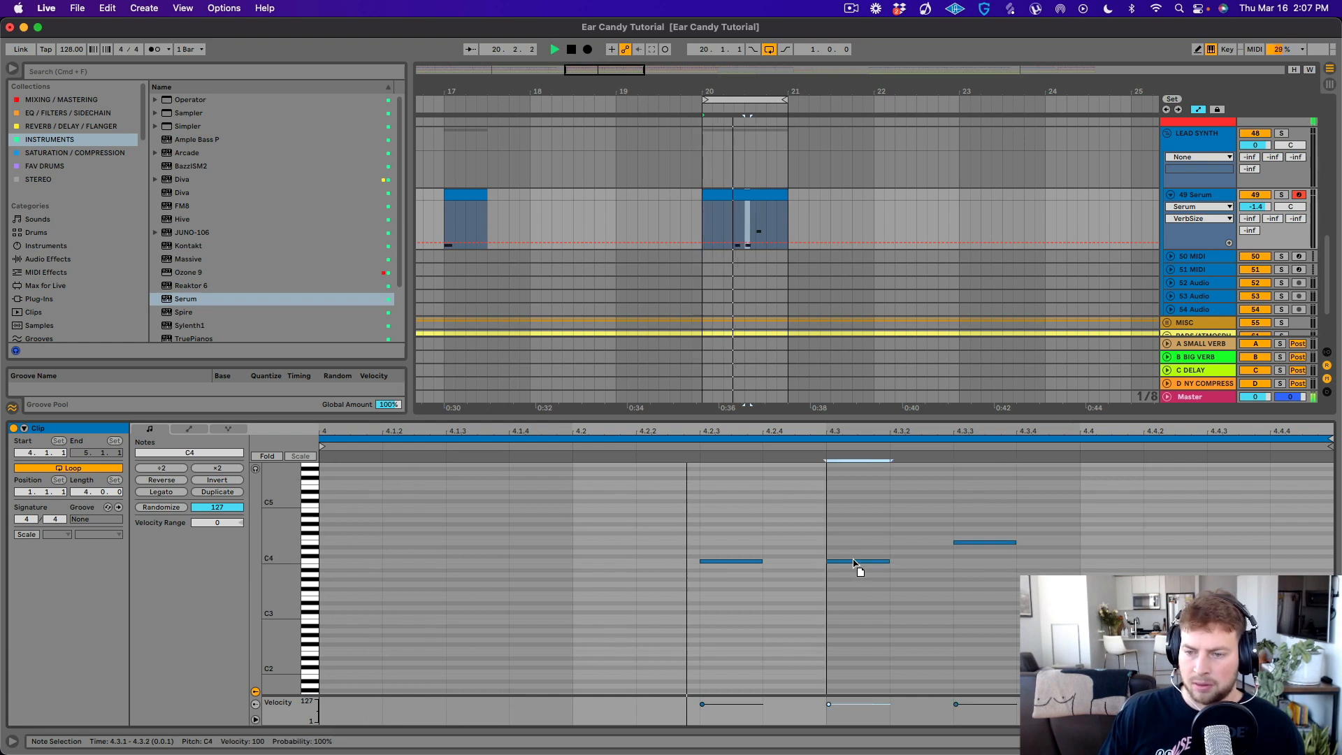
pyautogui.moveTo(989, 544); pyautogui.dragTo(983, 554)
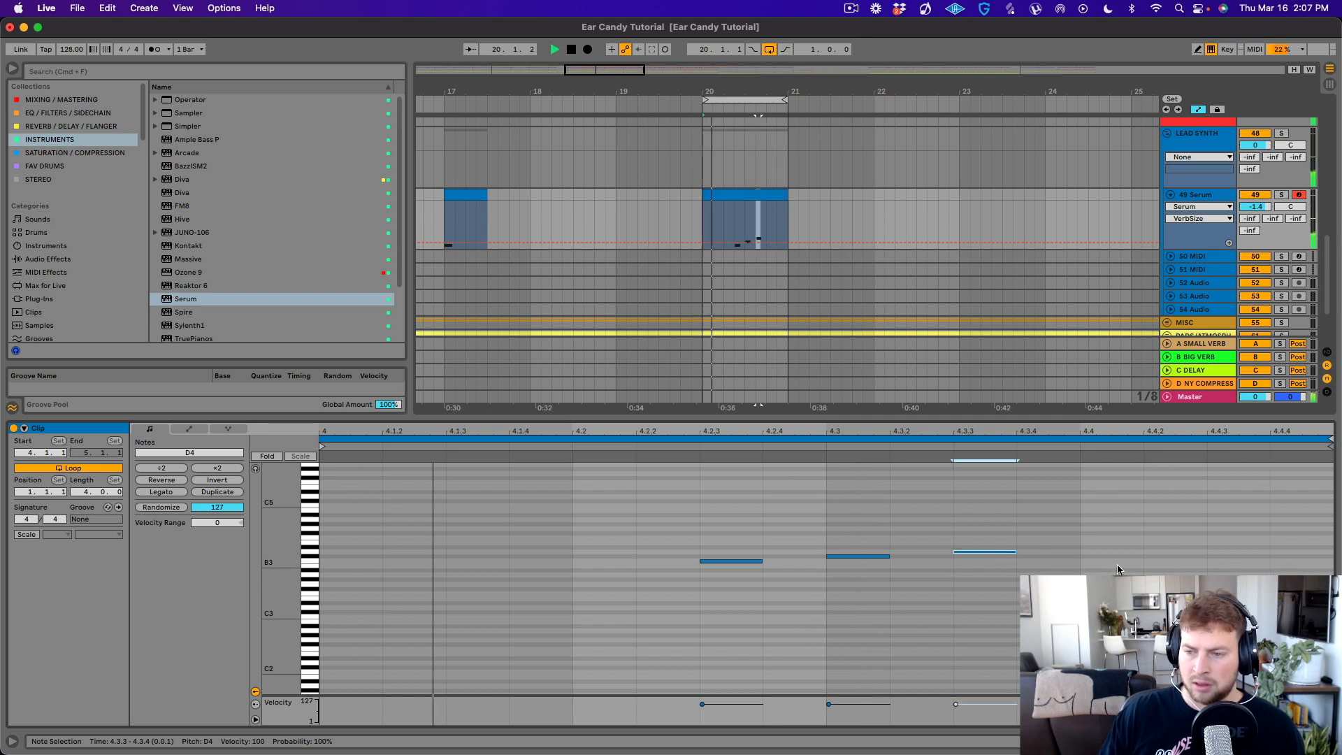
pyautogui.doubleClick(1177, 561)
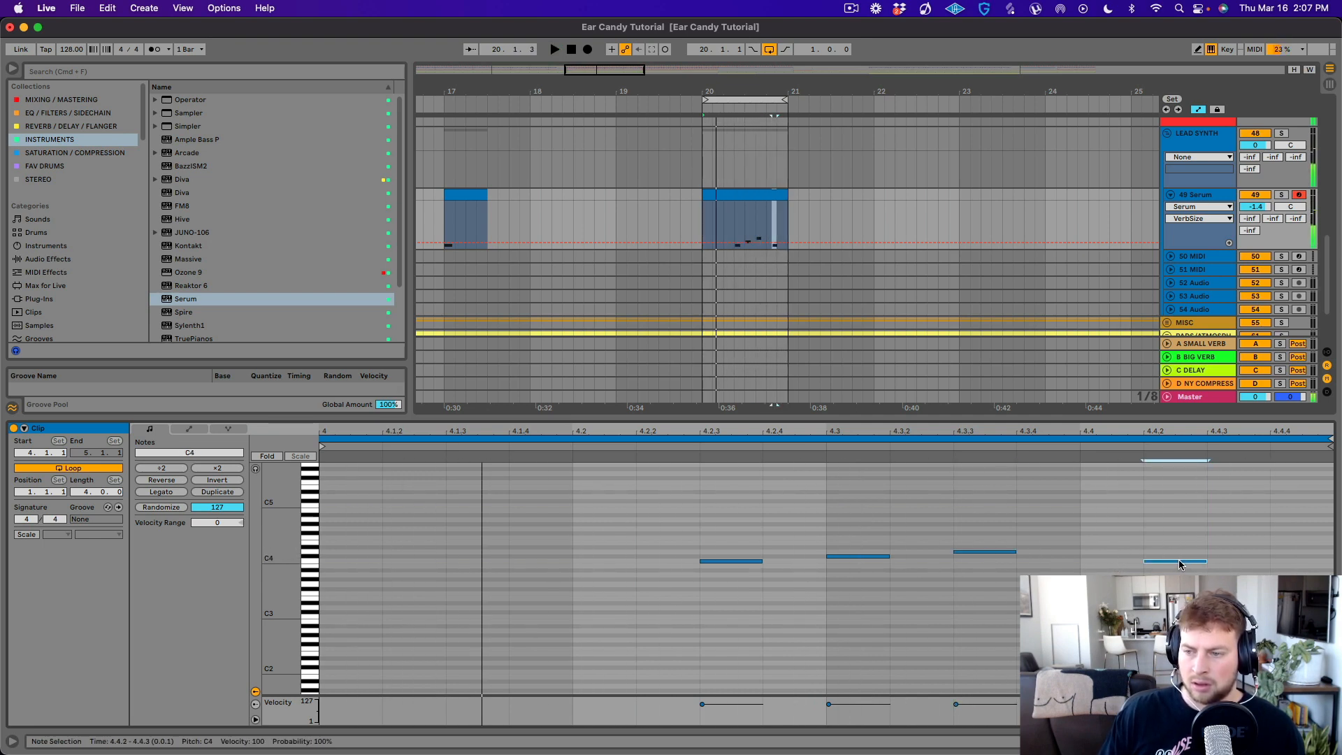
pyautogui.moveTo(1179, 565); pyautogui.dragTo(1126, 564)
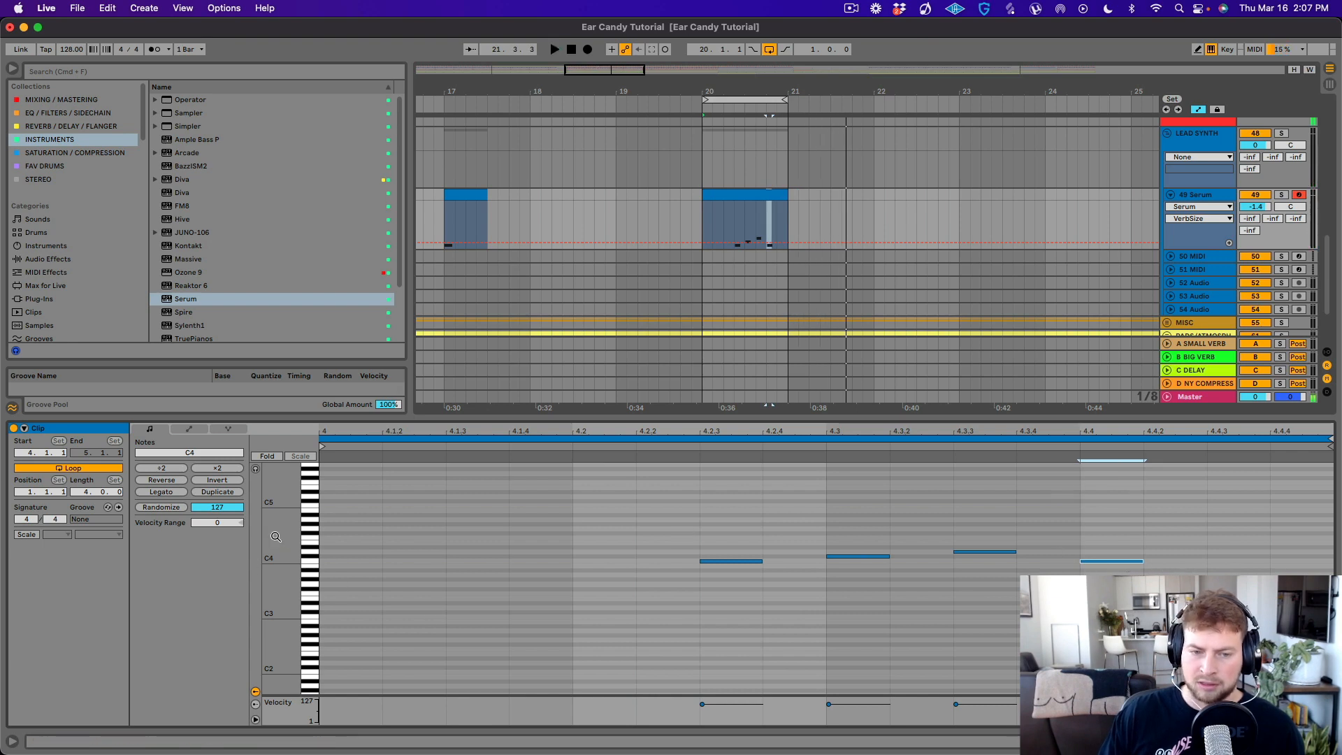
# - Enlarge the note view and turn on scale highlighting for the clip, set to C Minor
pyautogui.moveTo(277, 537); pyautogui.dragTo(342, 537)
pyautogui.scroll(-4, 476, 605)
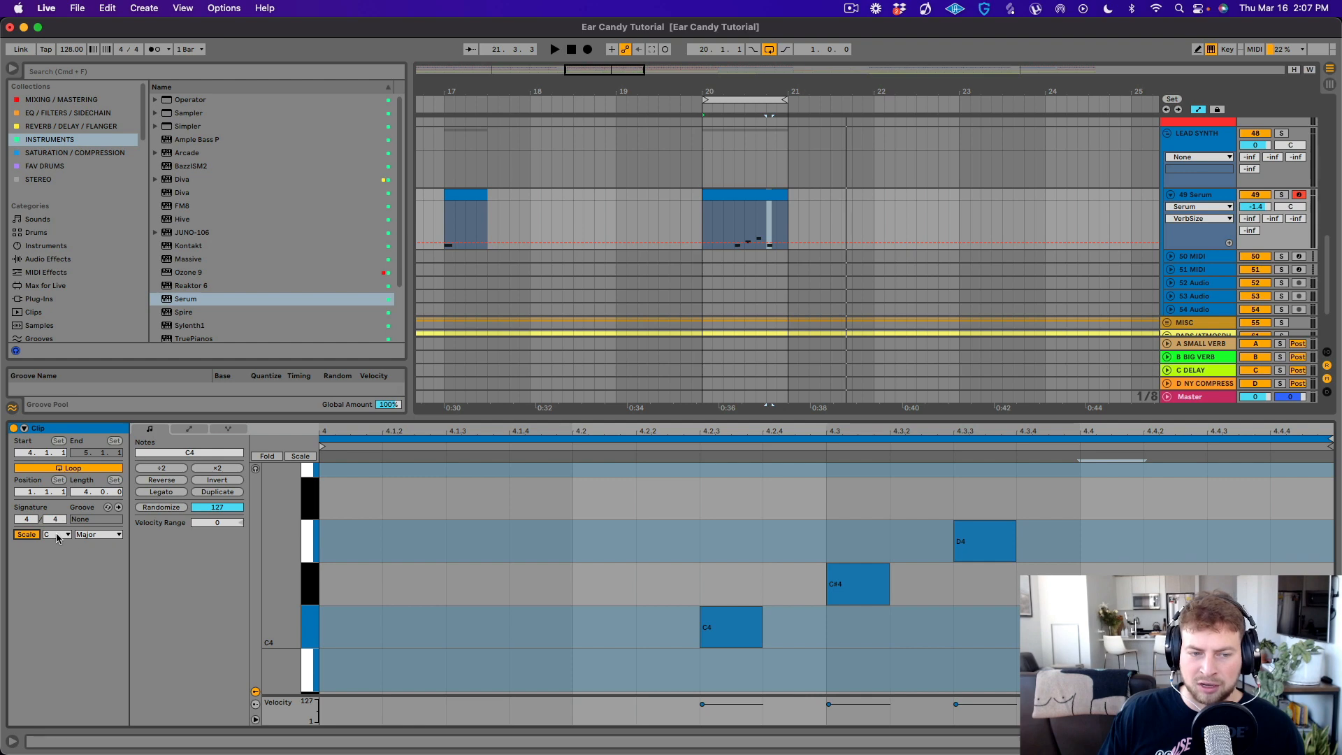
pyautogui.click(95, 535)
pyautogui.click(88, 179)
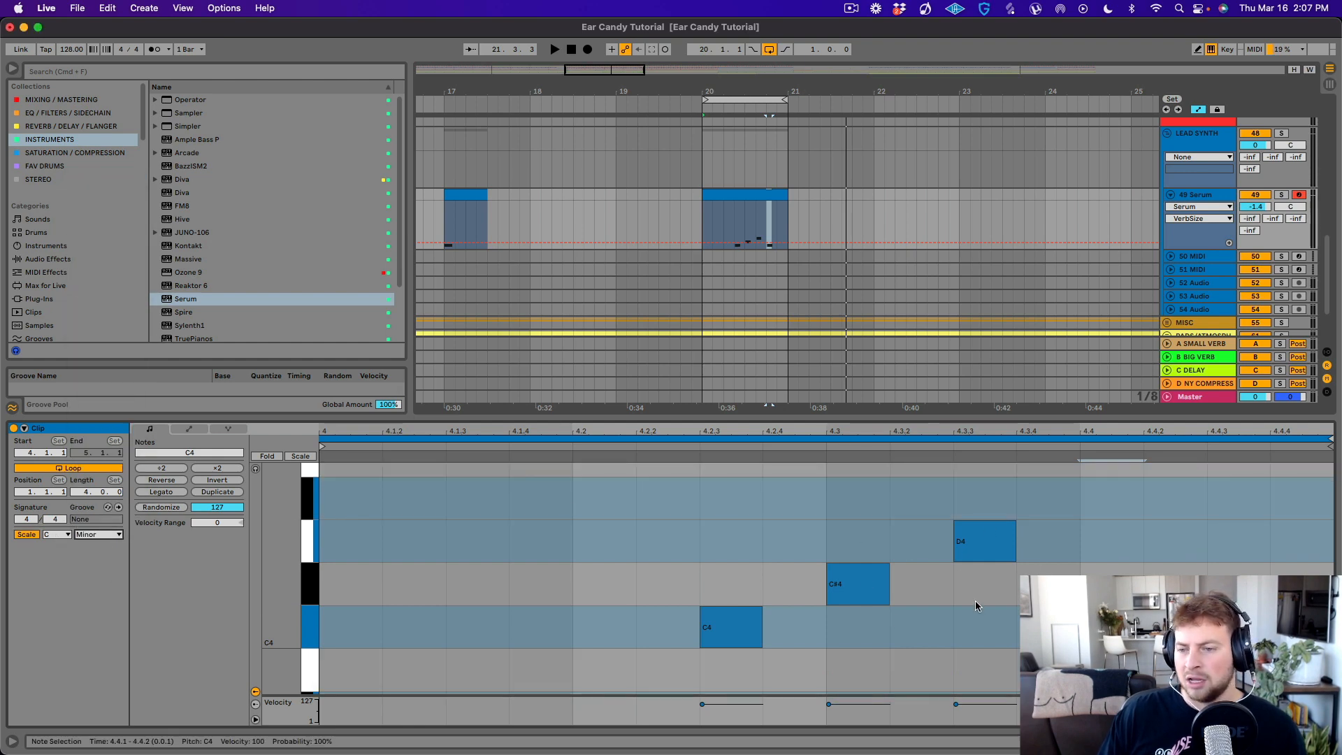
# - Raise the second note of the pattern to D4, the third to Eb4 and the fourth, at 4.4.1, to D4
pyautogui.click(827, 591)
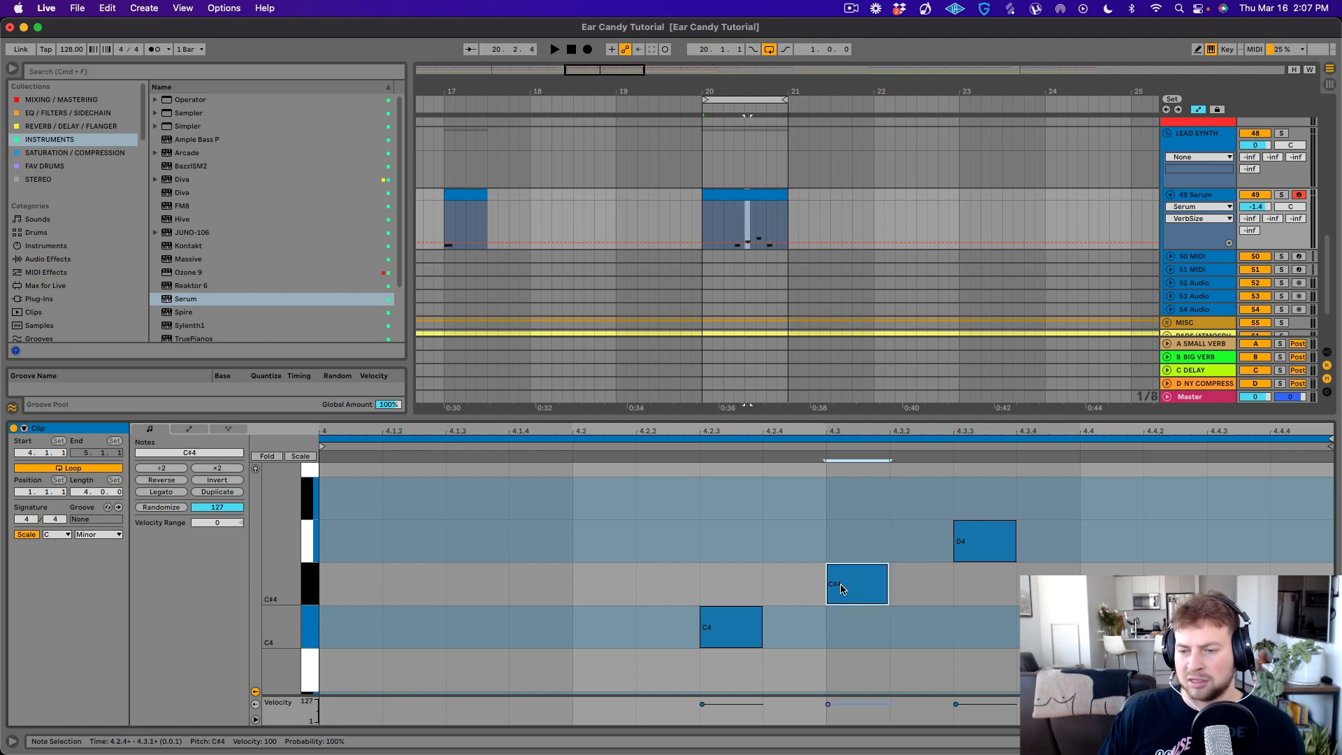
pyautogui.press('space')
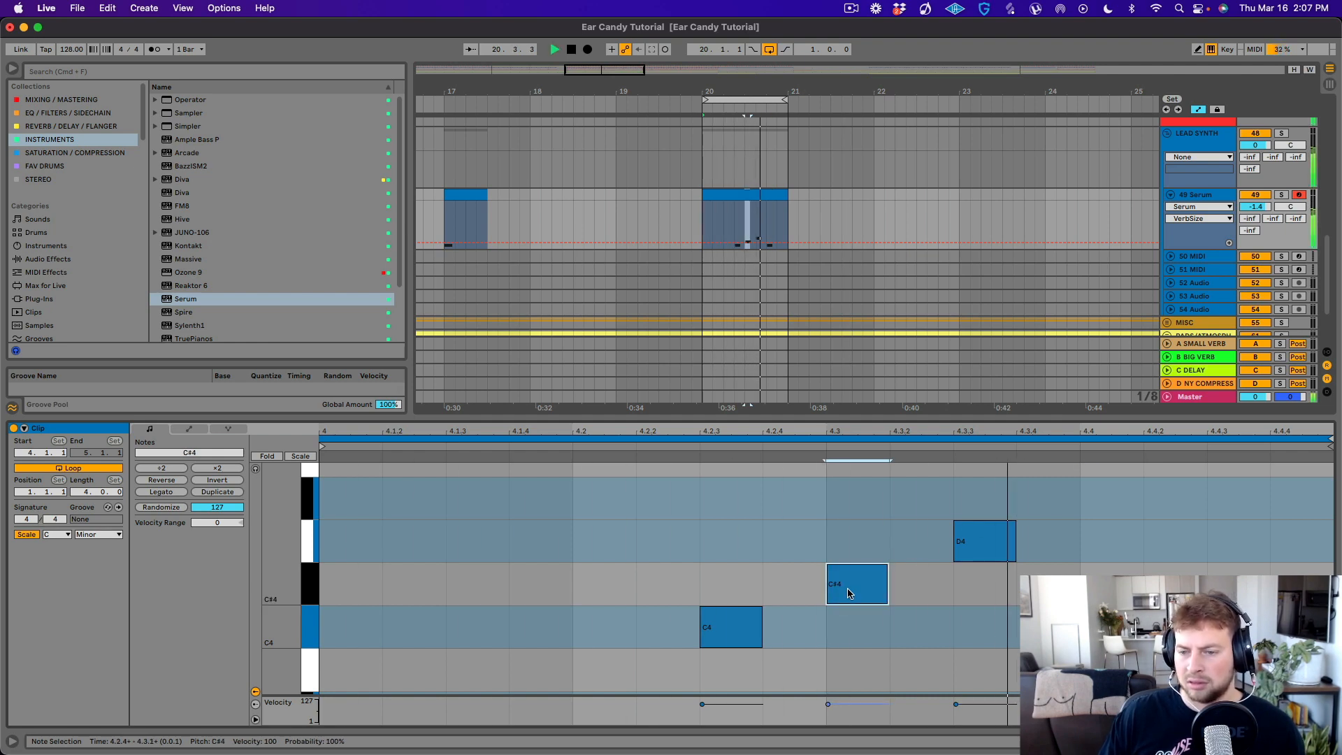
pyautogui.moveTo(851, 592); pyautogui.dragTo(850, 561)
pyautogui.moveTo(979, 542); pyautogui.dragTo(979, 499)
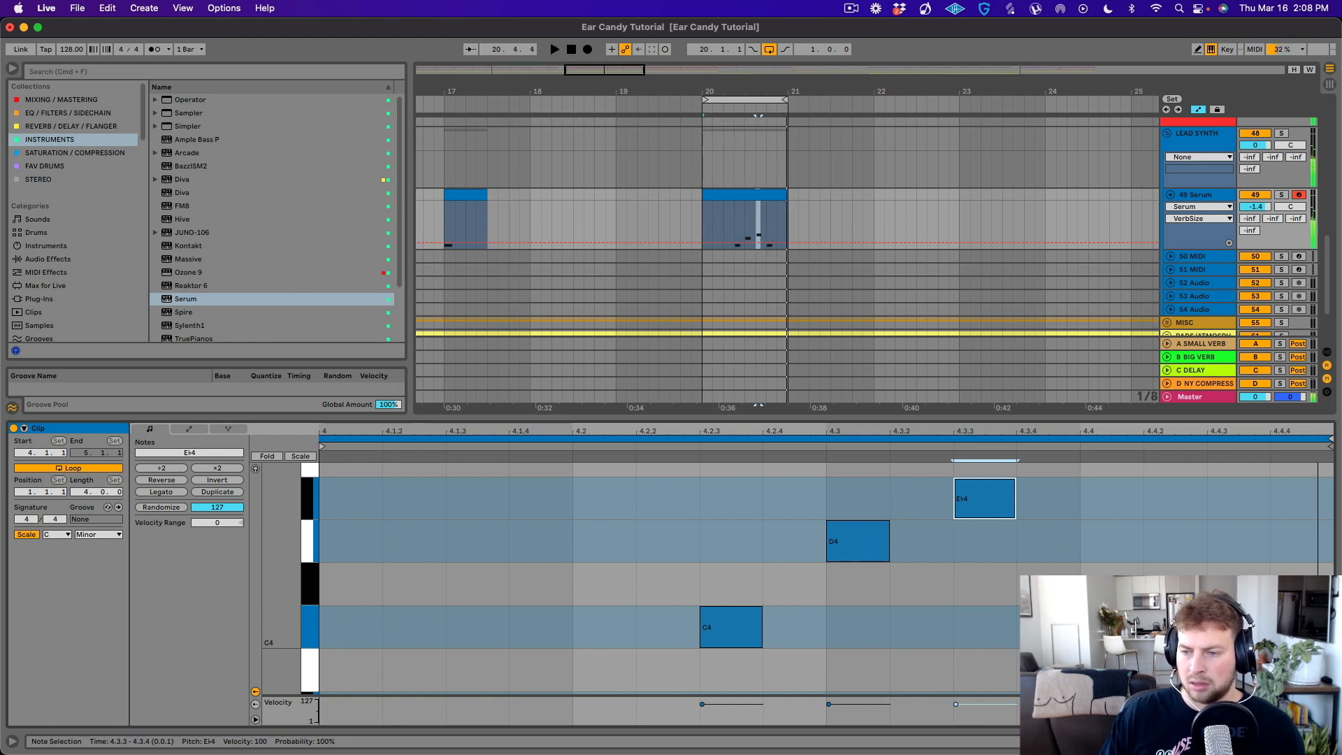
pyautogui.doubleClick(1104, 556)
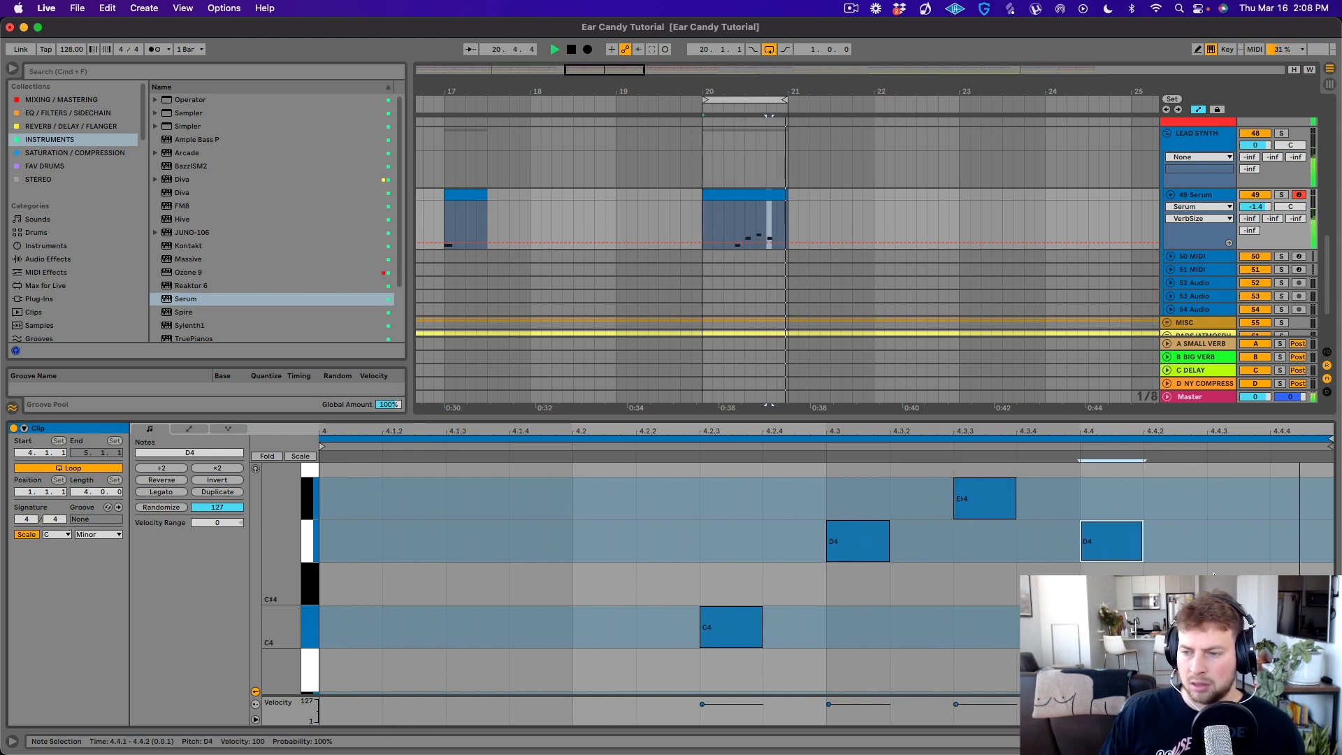
pyautogui.scroll(2, 1054, 461)
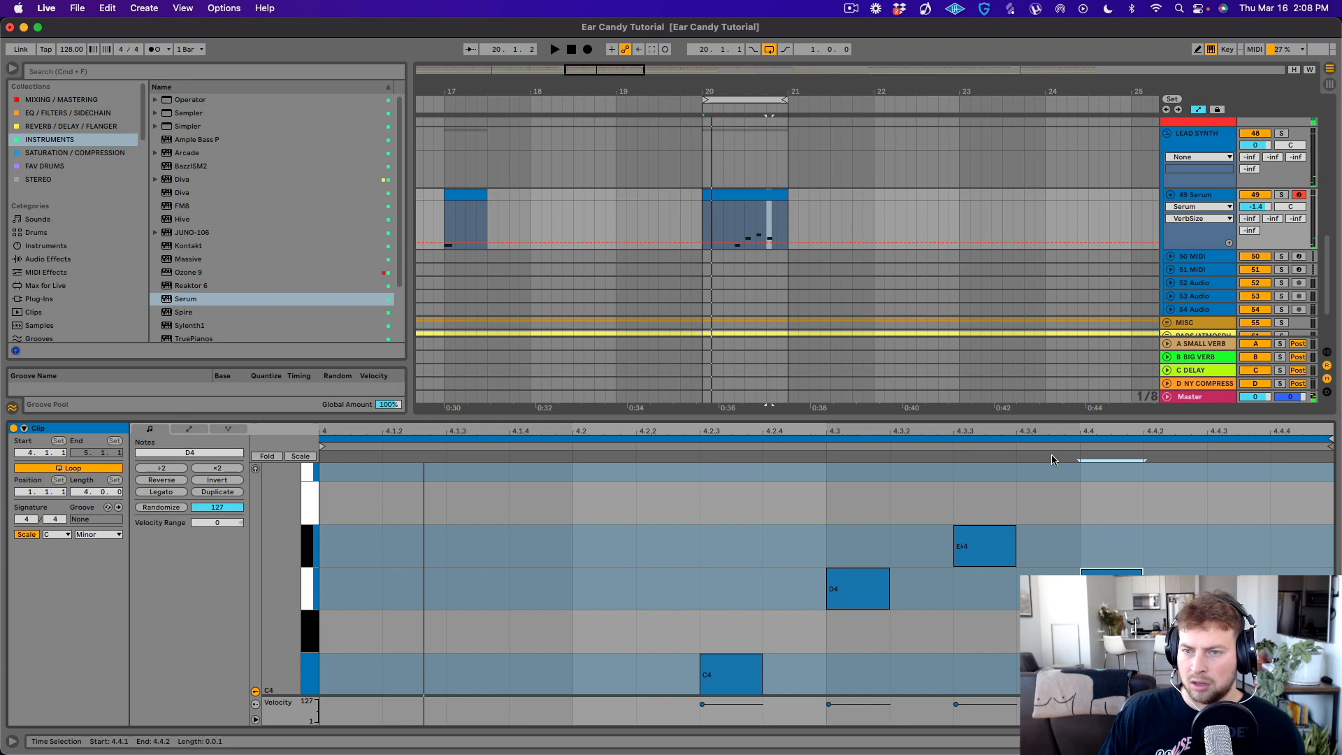
# - With the Serum track soloed, set the second note to C#4, the third to F4 and the fourth to C#4
pyautogui.click(1282, 195)
pyautogui.press('space')
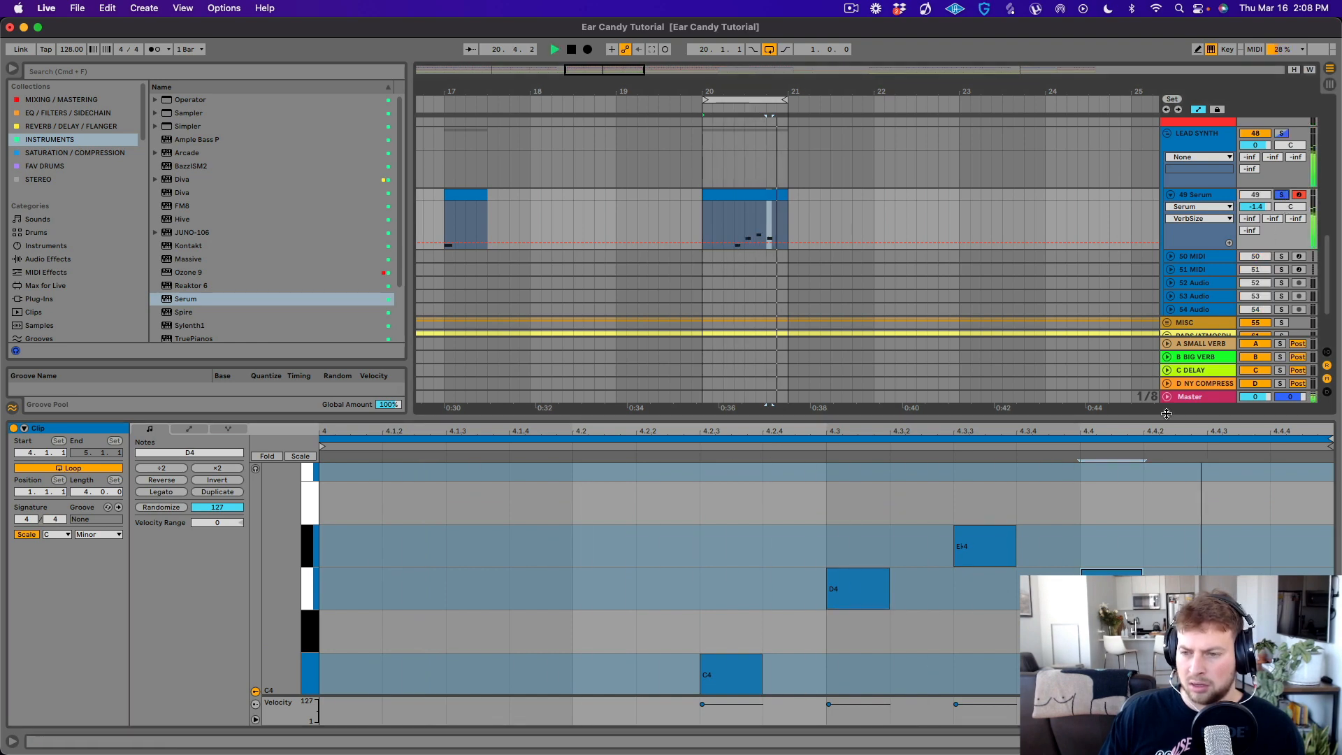
pyautogui.moveTo(840, 608); pyautogui.dragTo(843, 619)
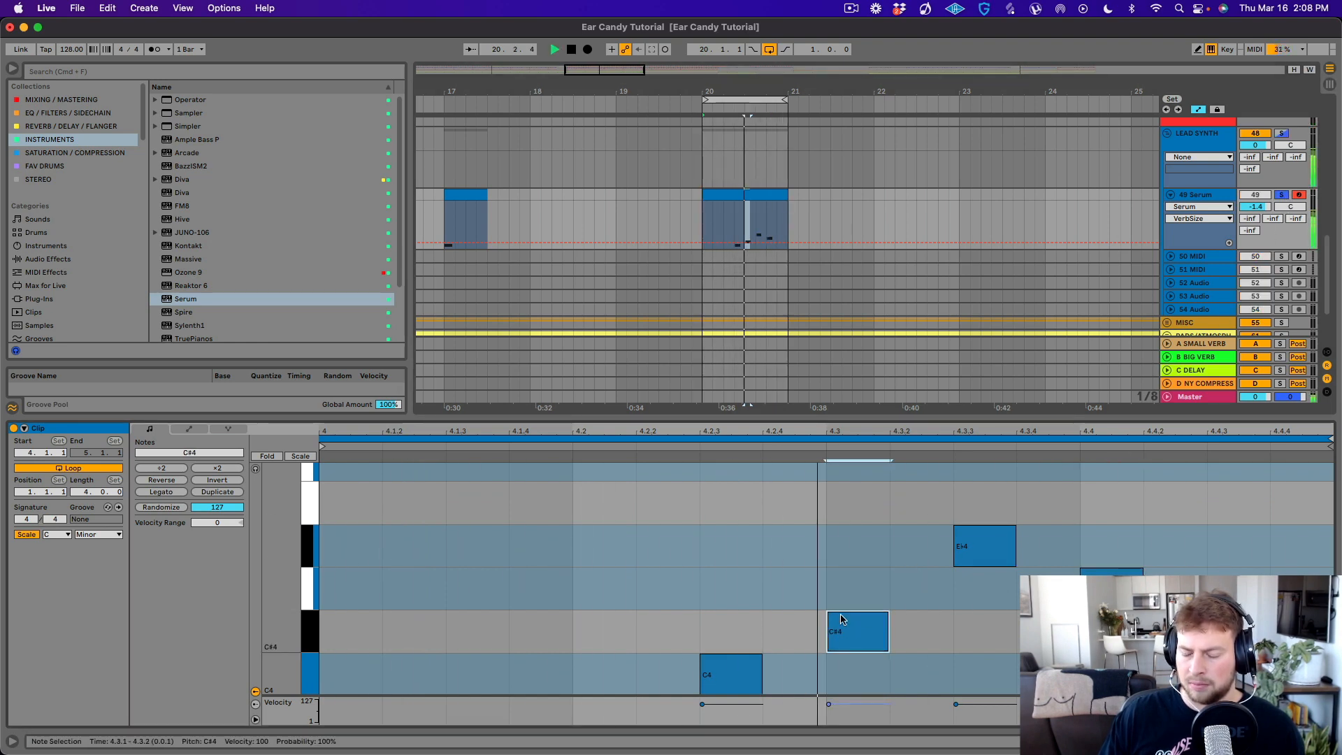
pyautogui.moveTo(986, 558); pyautogui.dragTo(988, 479)
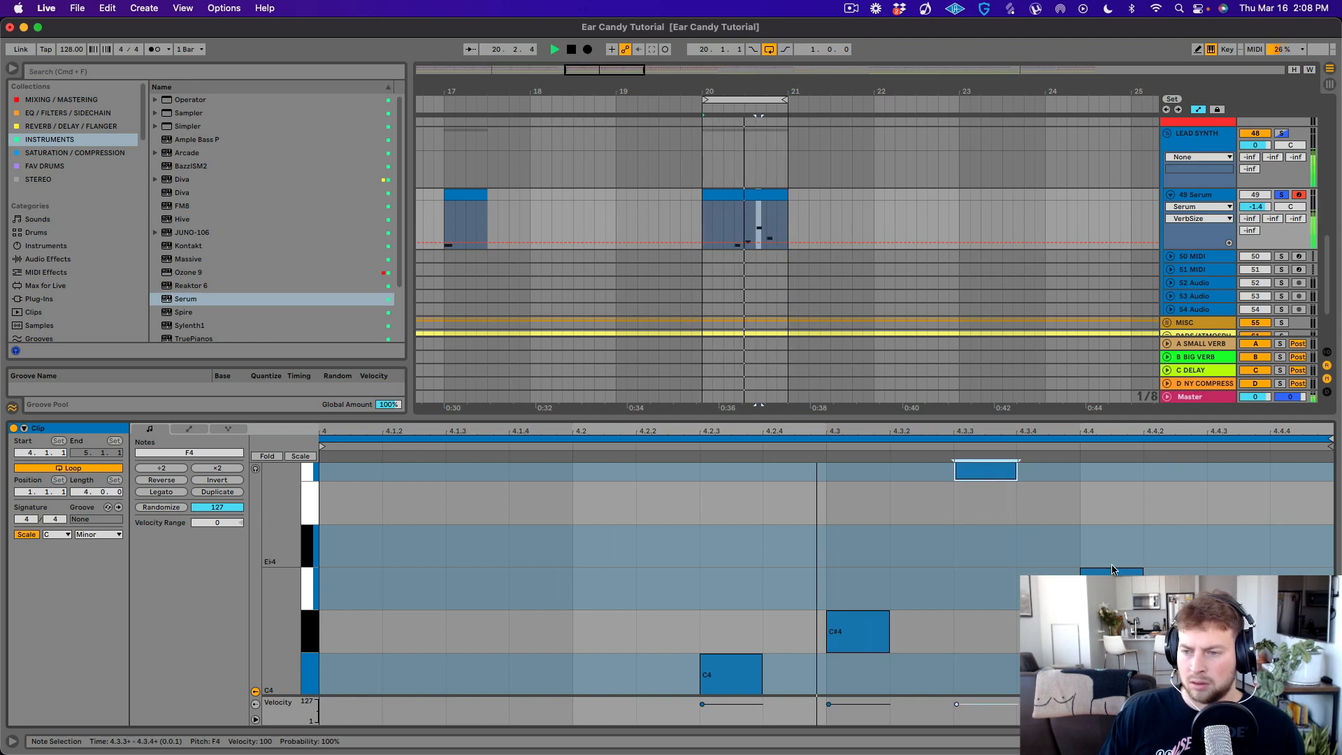
pyautogui.moveTo(1113, 571); pyautogui.dragTo(1120, 601)
# - Add a closing C4 note at 4.4.3 and listen to the looped pattern
pyautogui.scroll(3, 1105, 534)
pyautogui.scroll(-2, 1111, 517)
pyautogui.press('space')
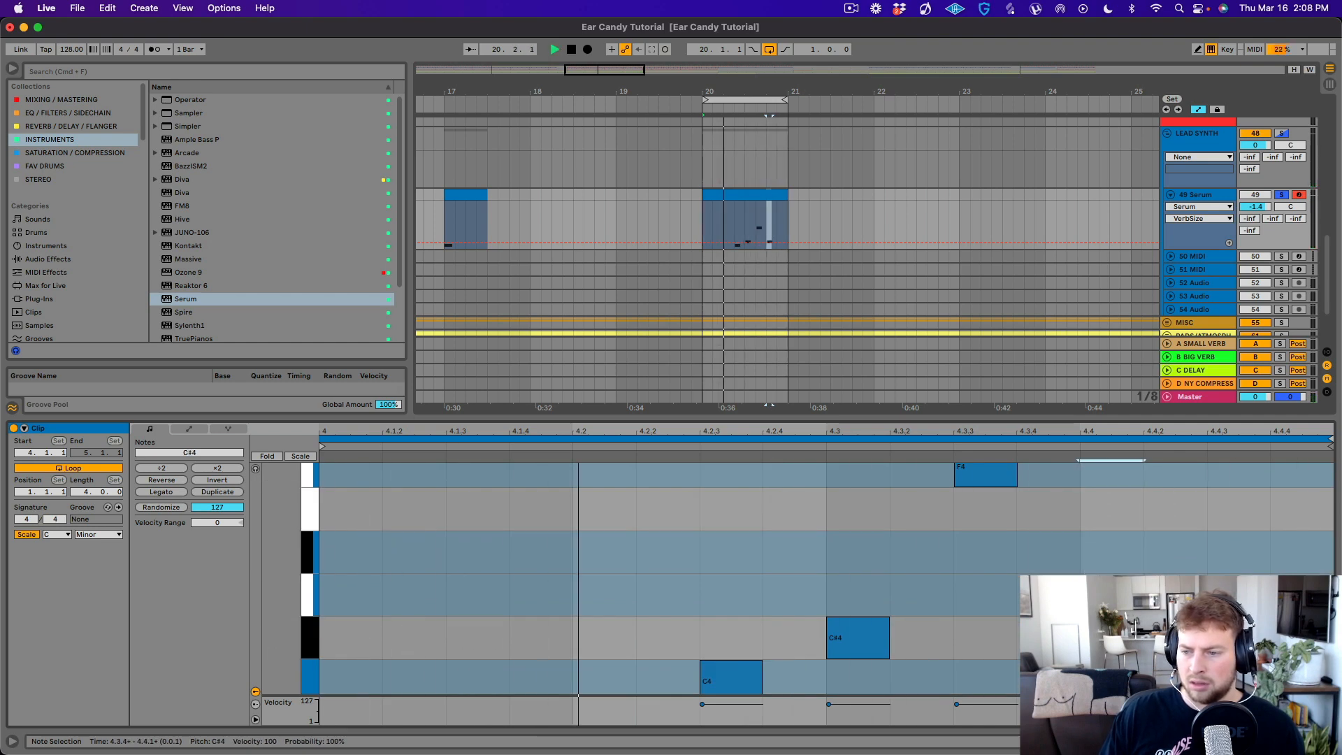
pyautogui.doubleClick(1239, 677)
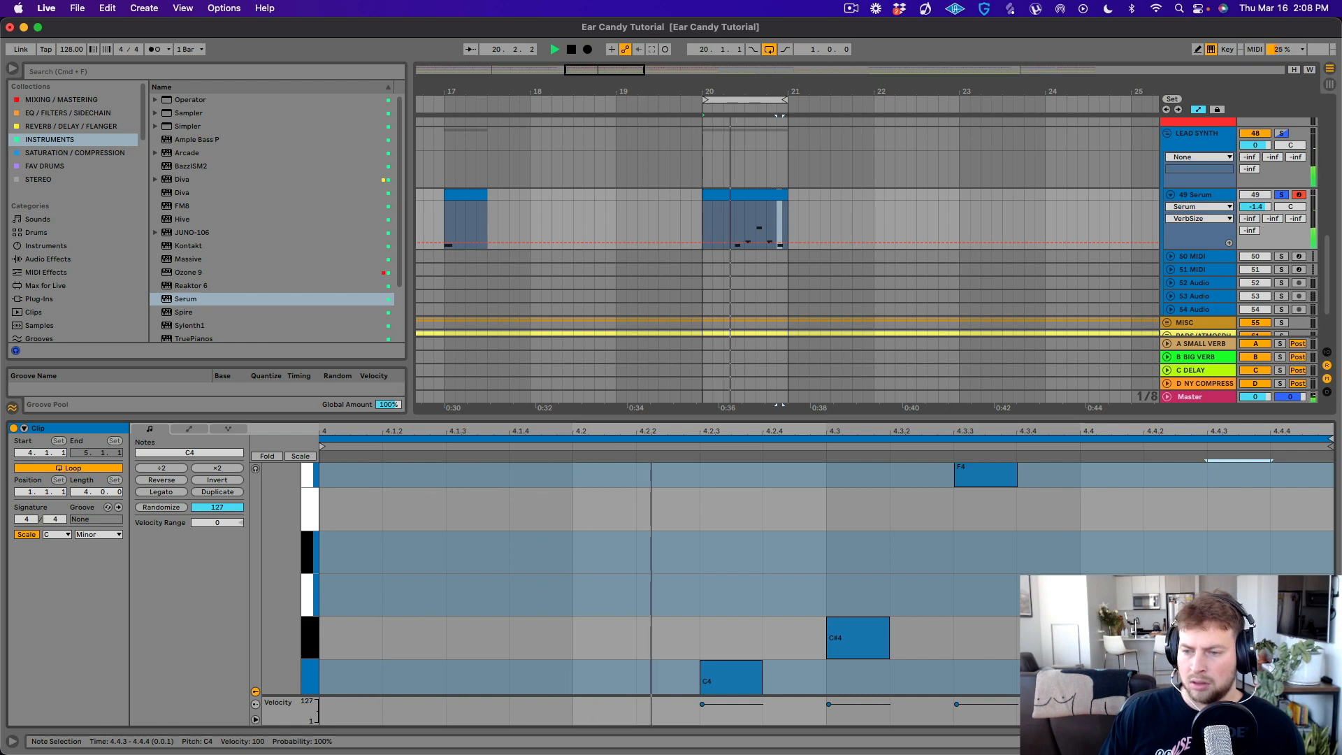
pyautogui.scroll(3, 980, 550)
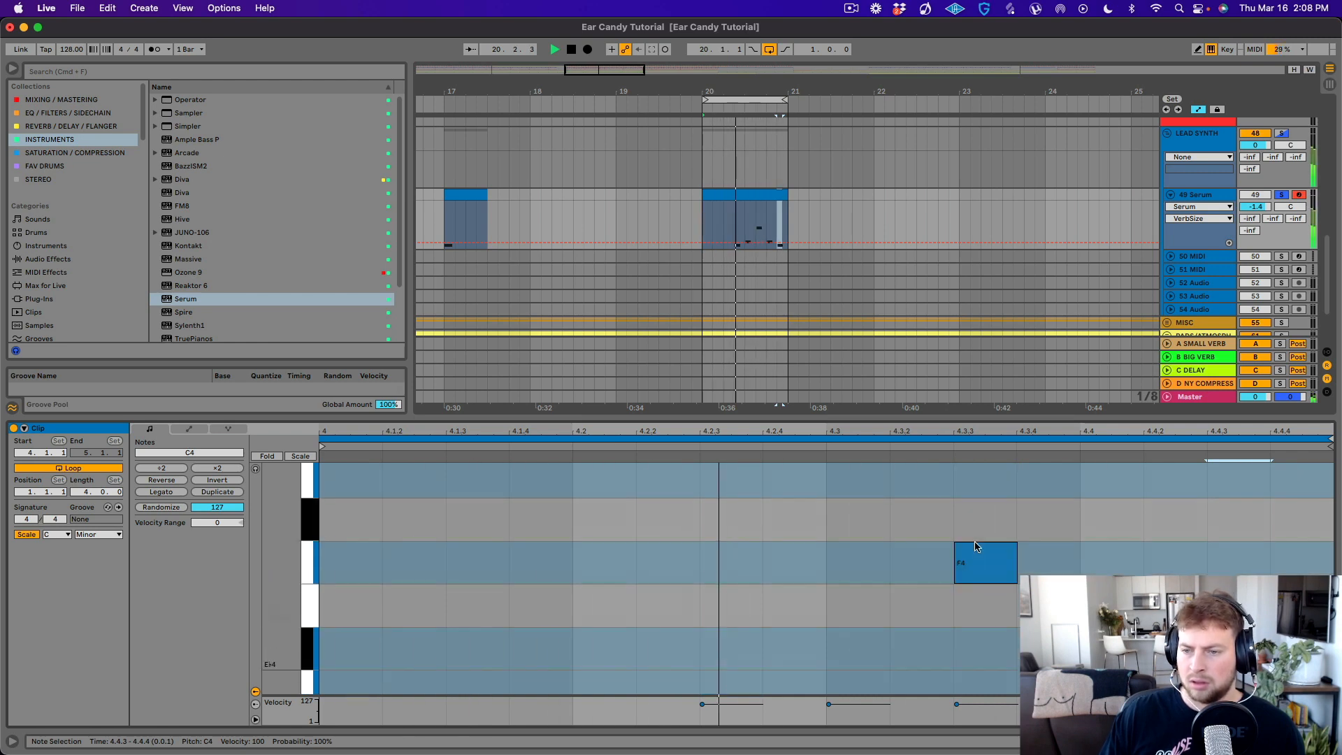
pyautogui.scroll(-3, 981, 565)
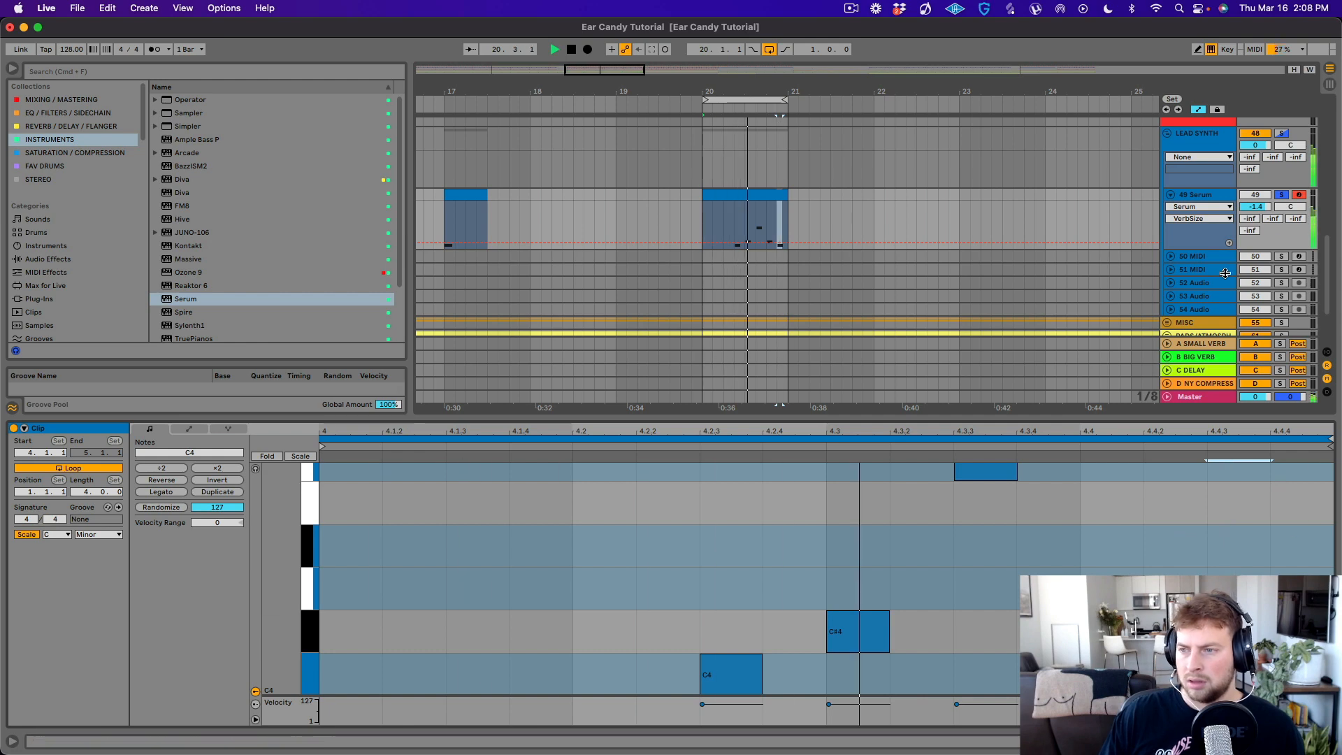
# - Open the Serum window and automate its Detune macro in a curved rise from beat 2 of bar 20 to about 0.82 at the bar's end
pyautogui.hotkey('shift', 'Tab')
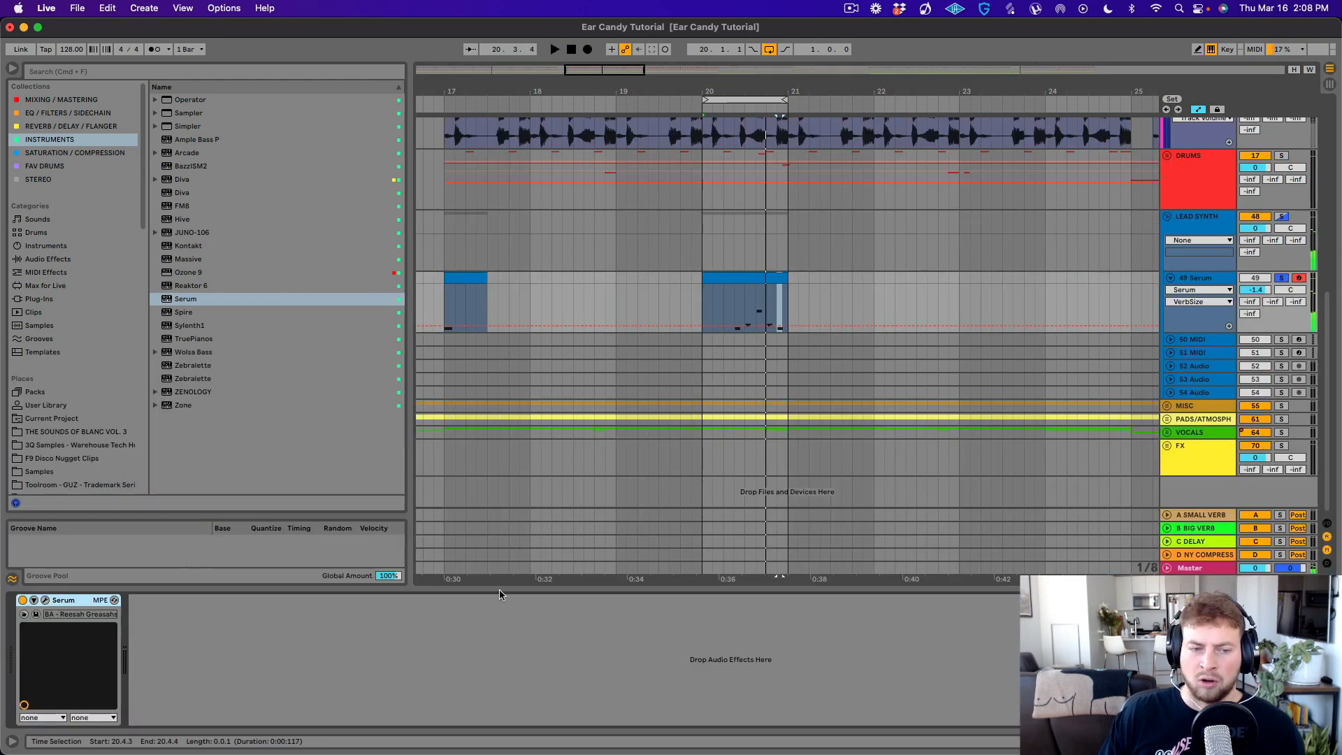
pyautogui.click(47, 601)
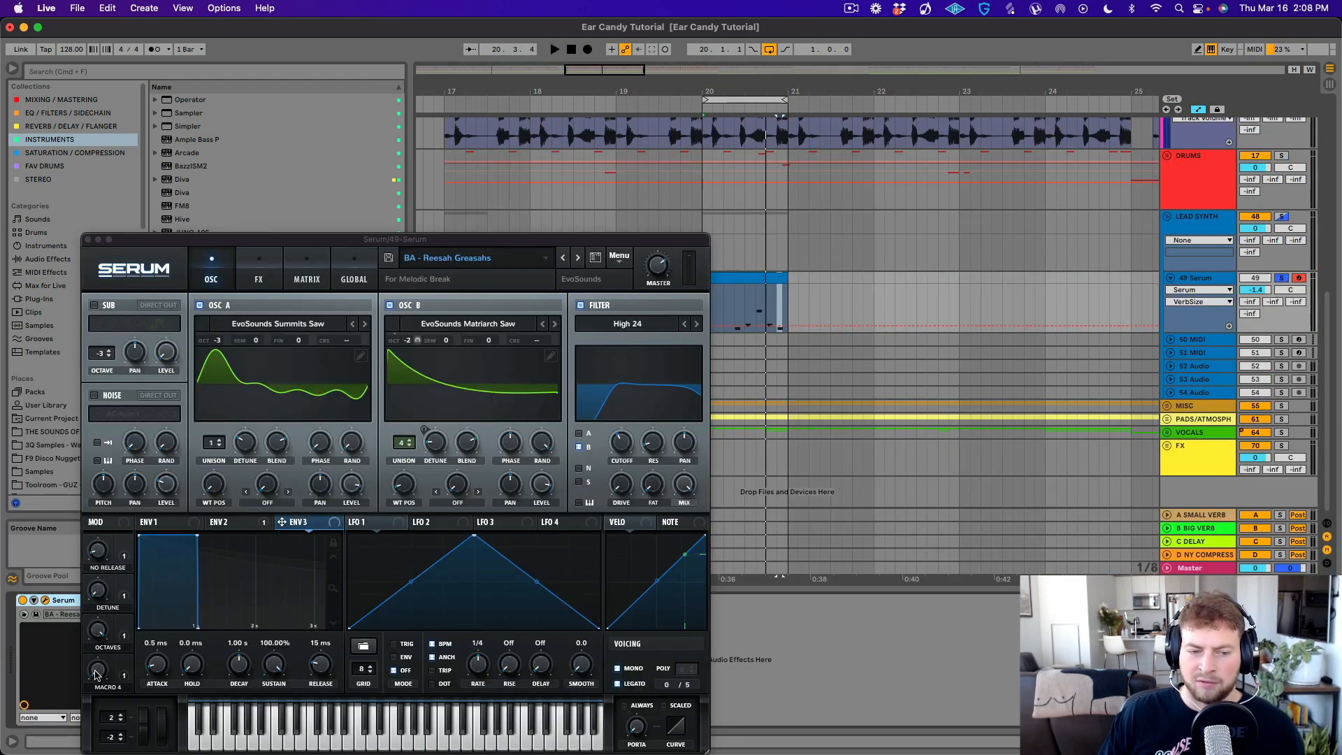
pyautogui.moveTo(684, 247); pyautogui.dragTo(655, 142)
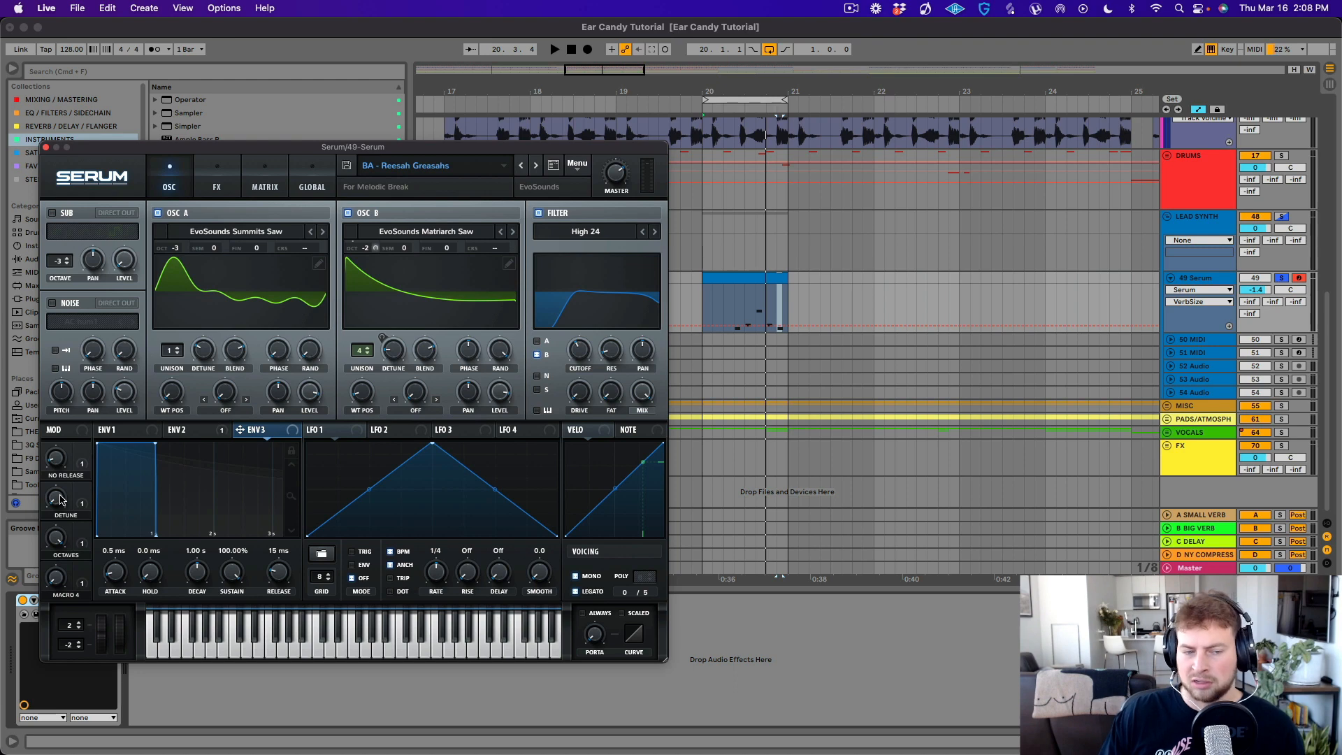
pyautogui.click(715, 310)
pyautogui.click(51, 502)
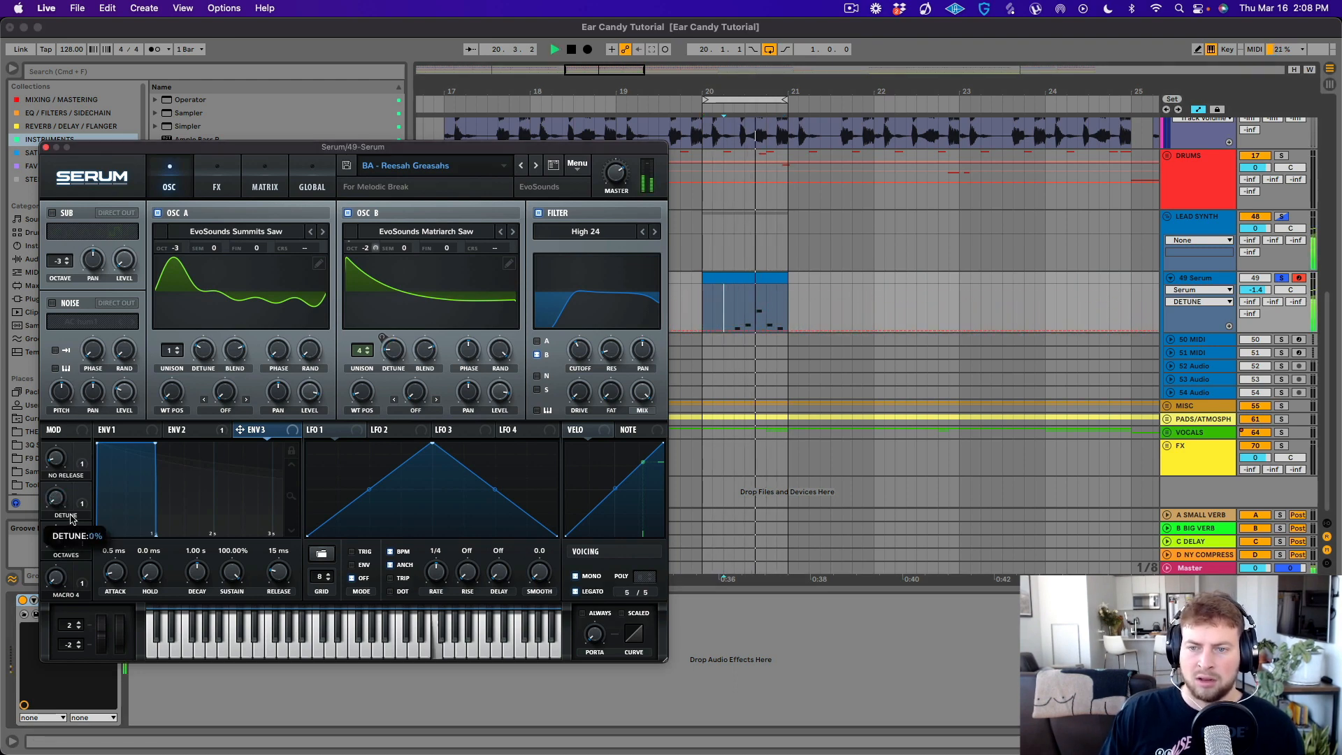
pyautogui.press('space')
pyautogui.click(733, 331)
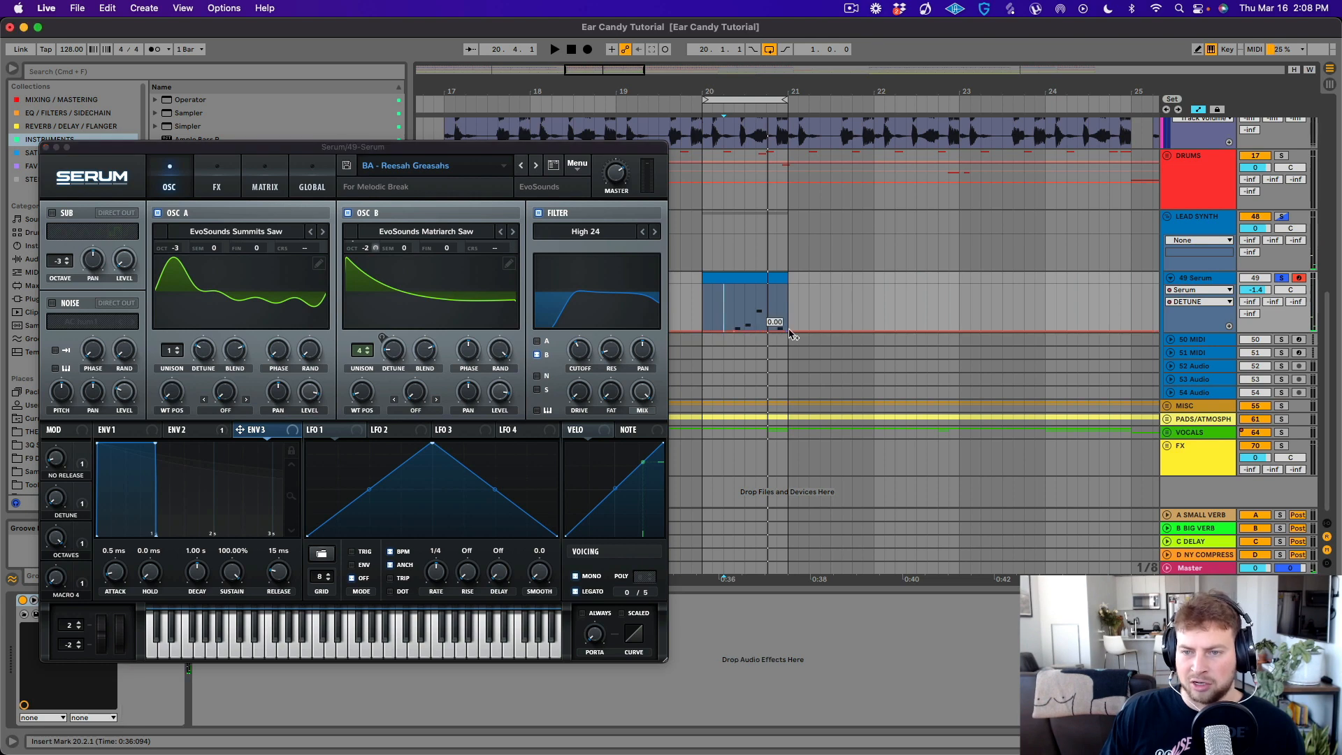
pyautogui.moveTo(790, 331); pyautogui.dragTo(789, 302)
pyautogui.press('space')
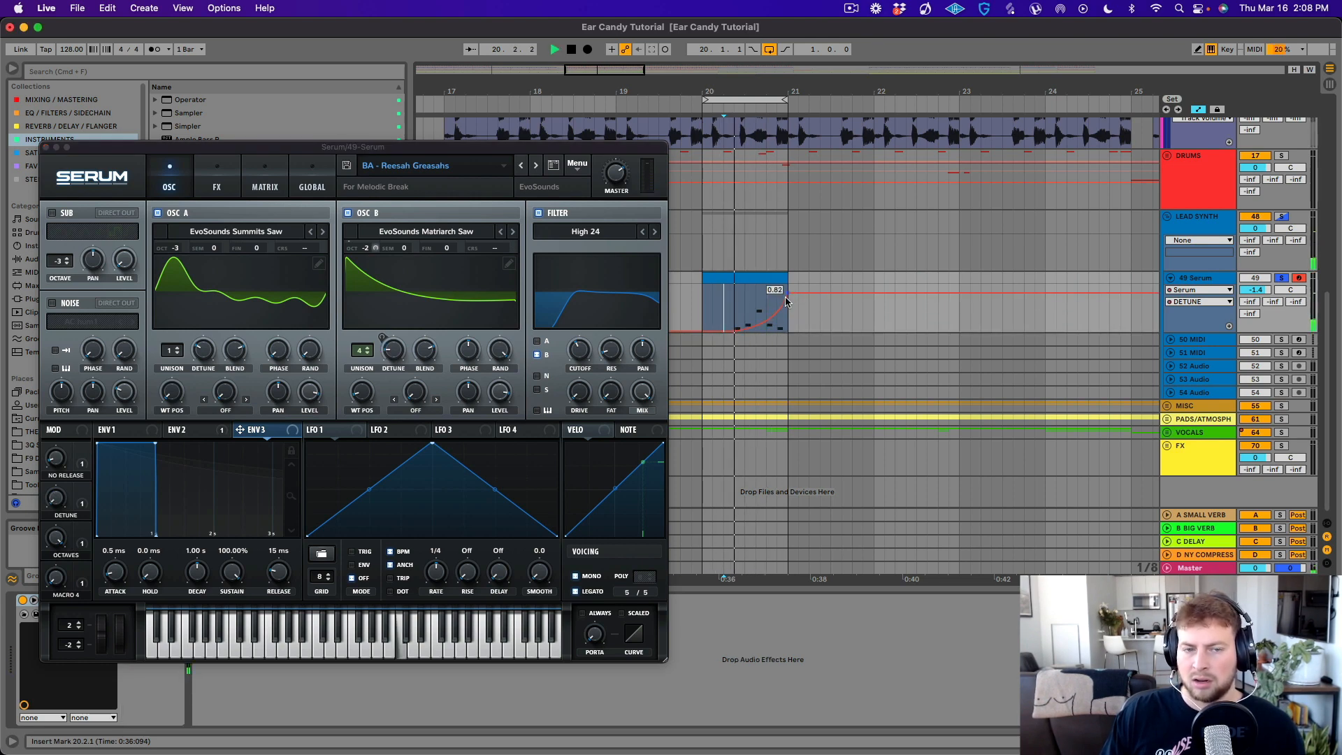
# - Set Serum's Octaves macro to 60% during playback and take the Serum track out of solo
pyautogui.moveTo(54, 543); pyautogui.dragTo(51, 605)
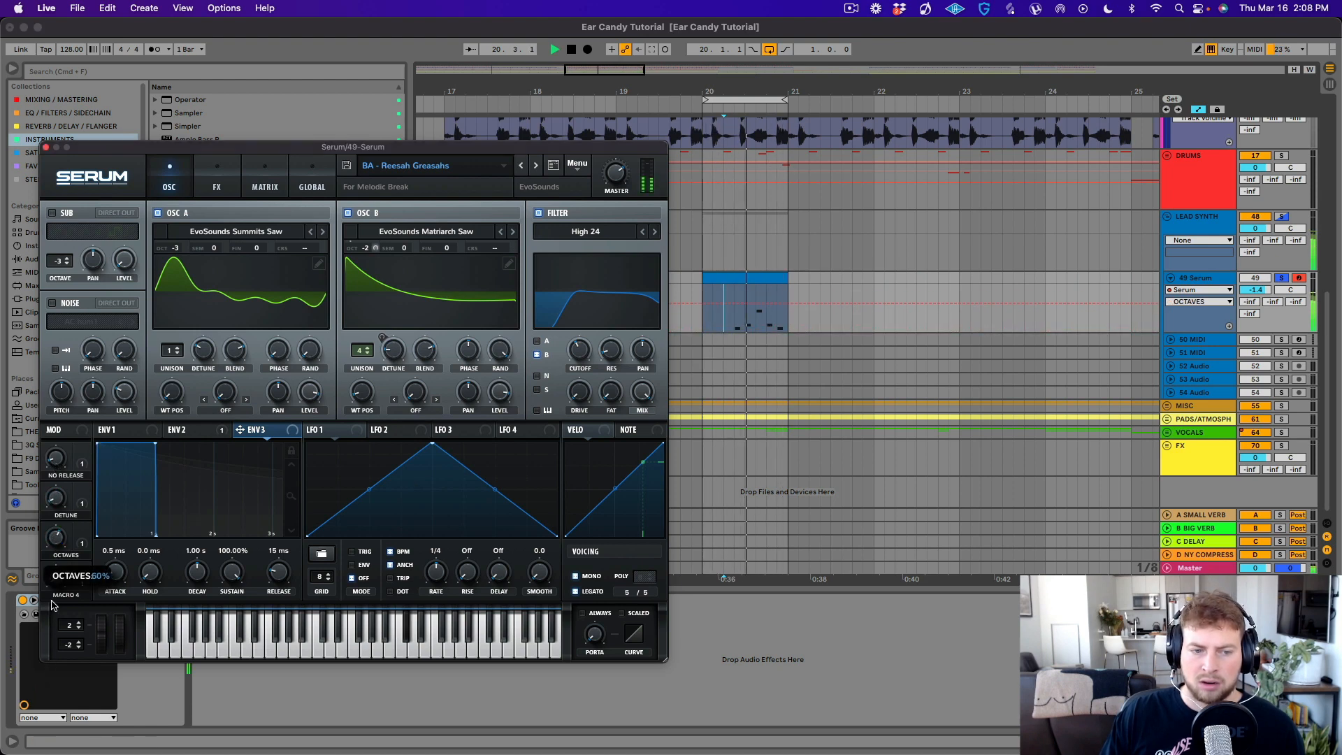
pyautogui.click(55, 576)
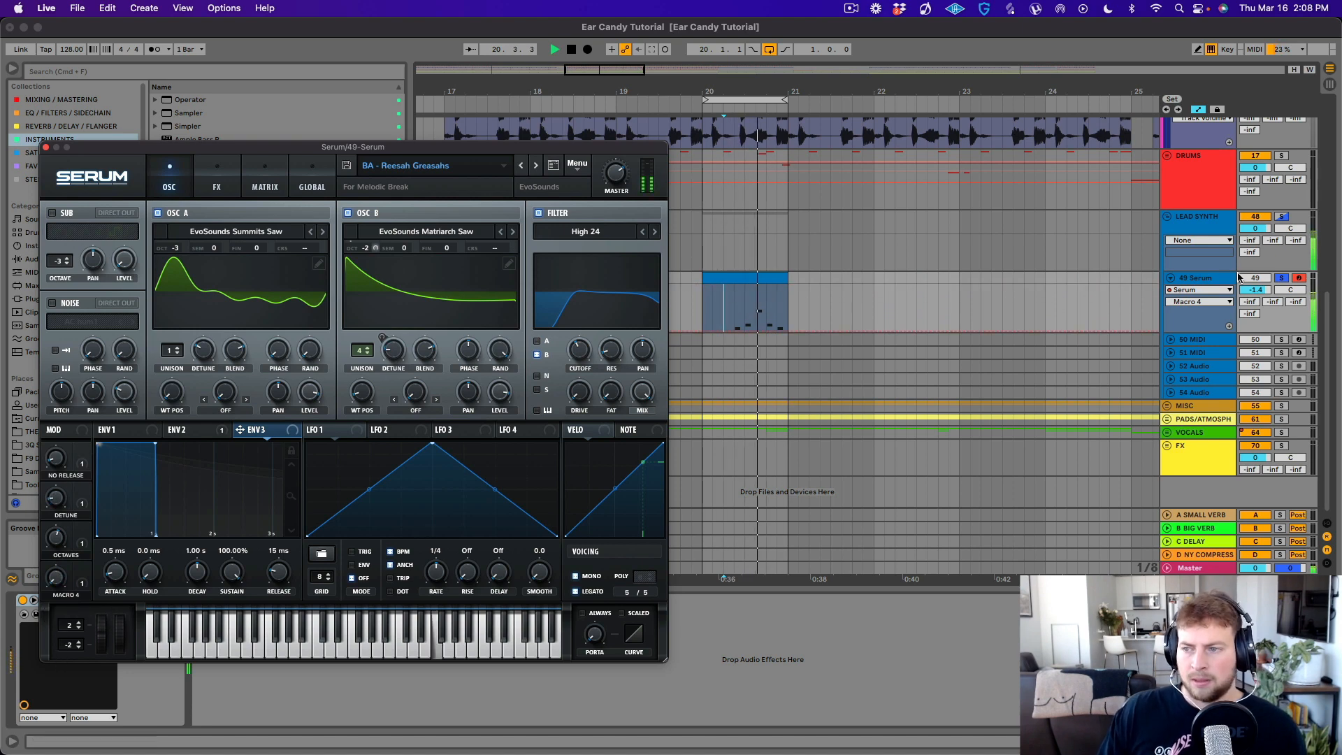
pyautogui.click(1281, 278)
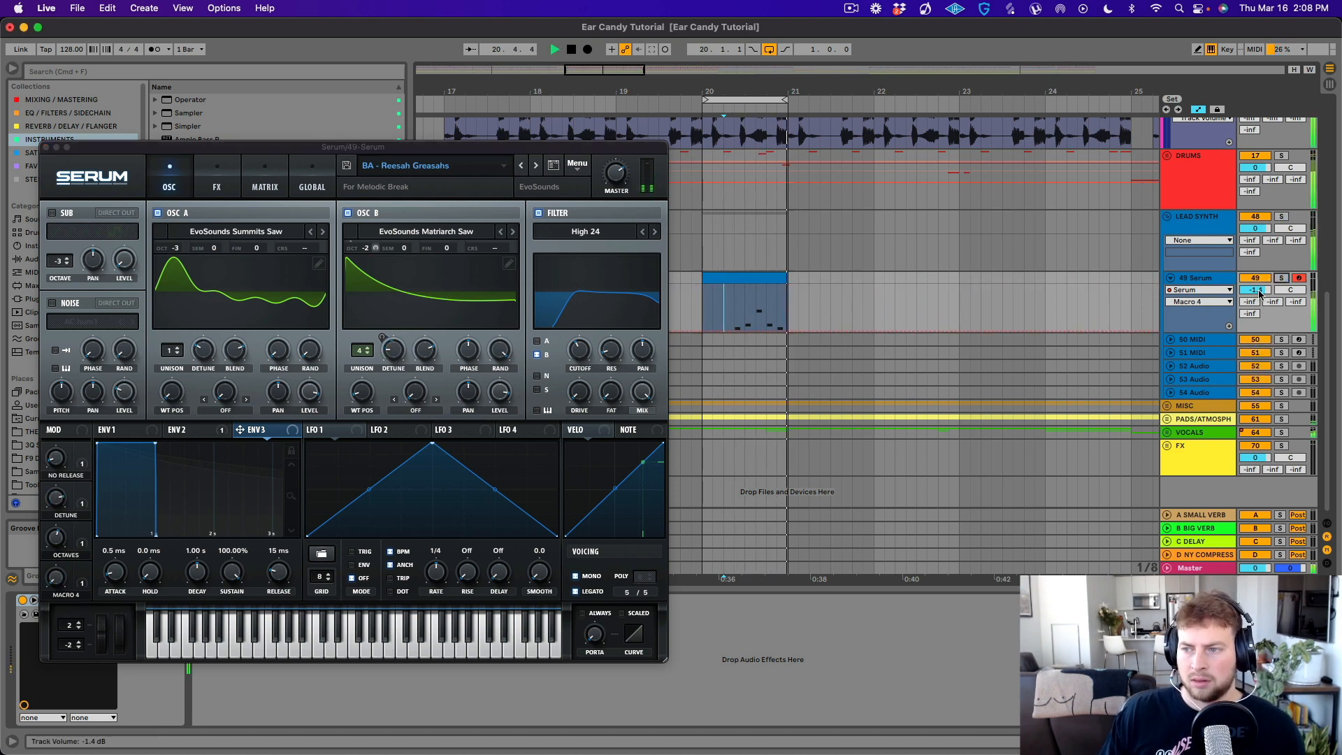
pyautogui.press('space')
# - Transpose all notes in the bar 20 clip up one octave, audition them and close the Serum window
pyautogui.doubleClick(748, 278)
pyautogui.click(766, 550)
pyautogui.press('super+a')
pyautogui.hotkey('shift', 'Up')
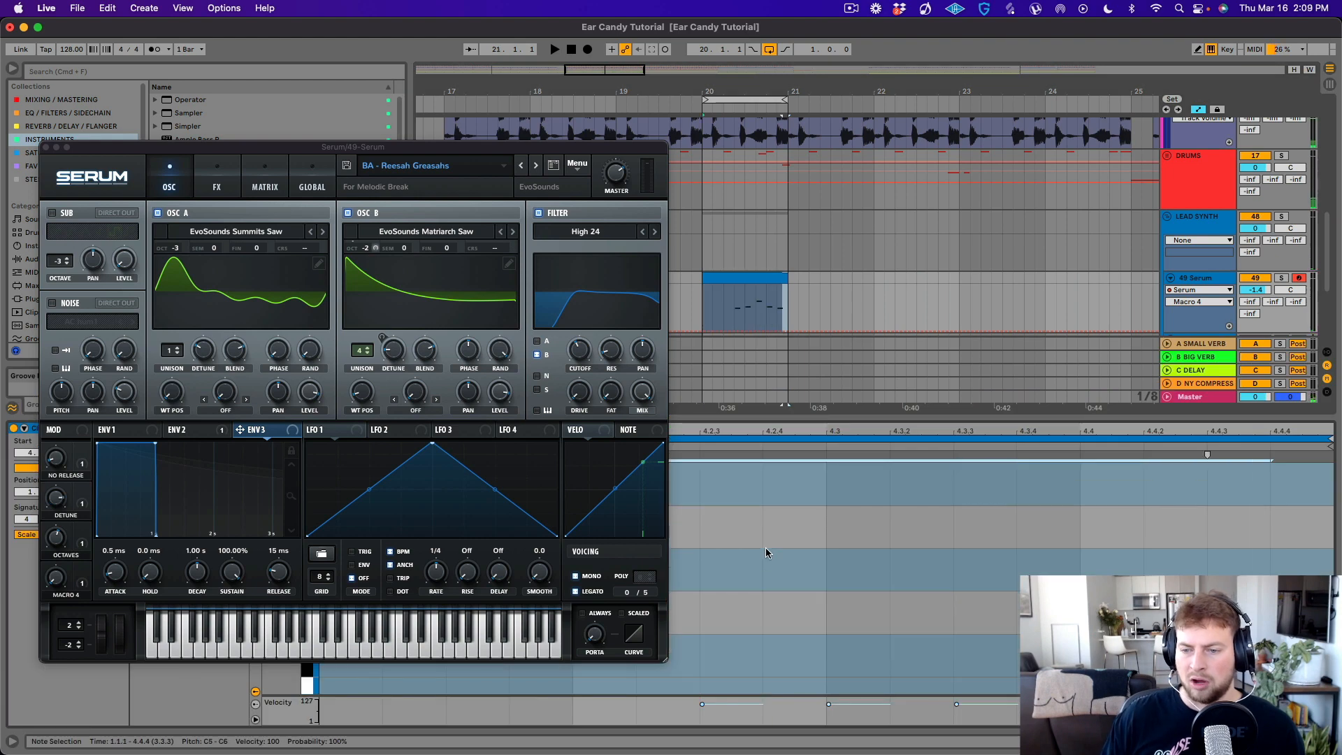
pyautogui.press('space')
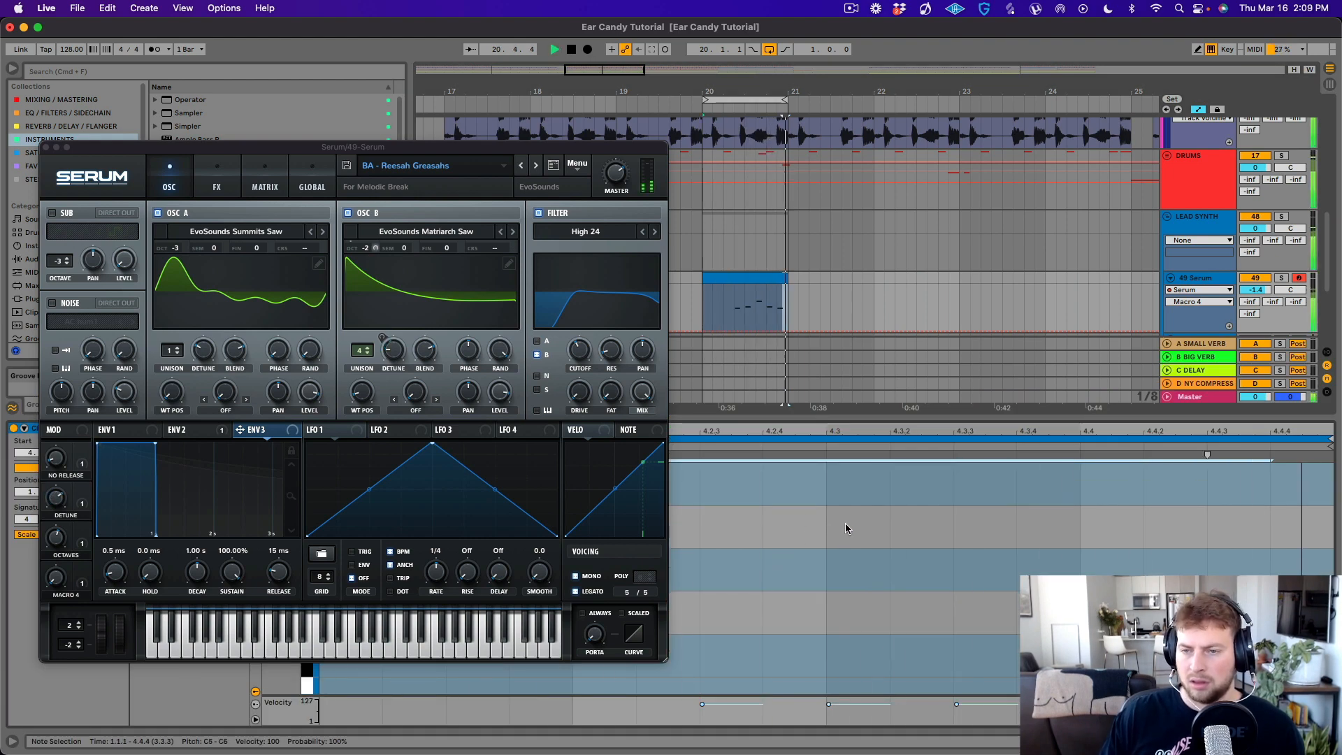
pyautogui.click(46, 149)
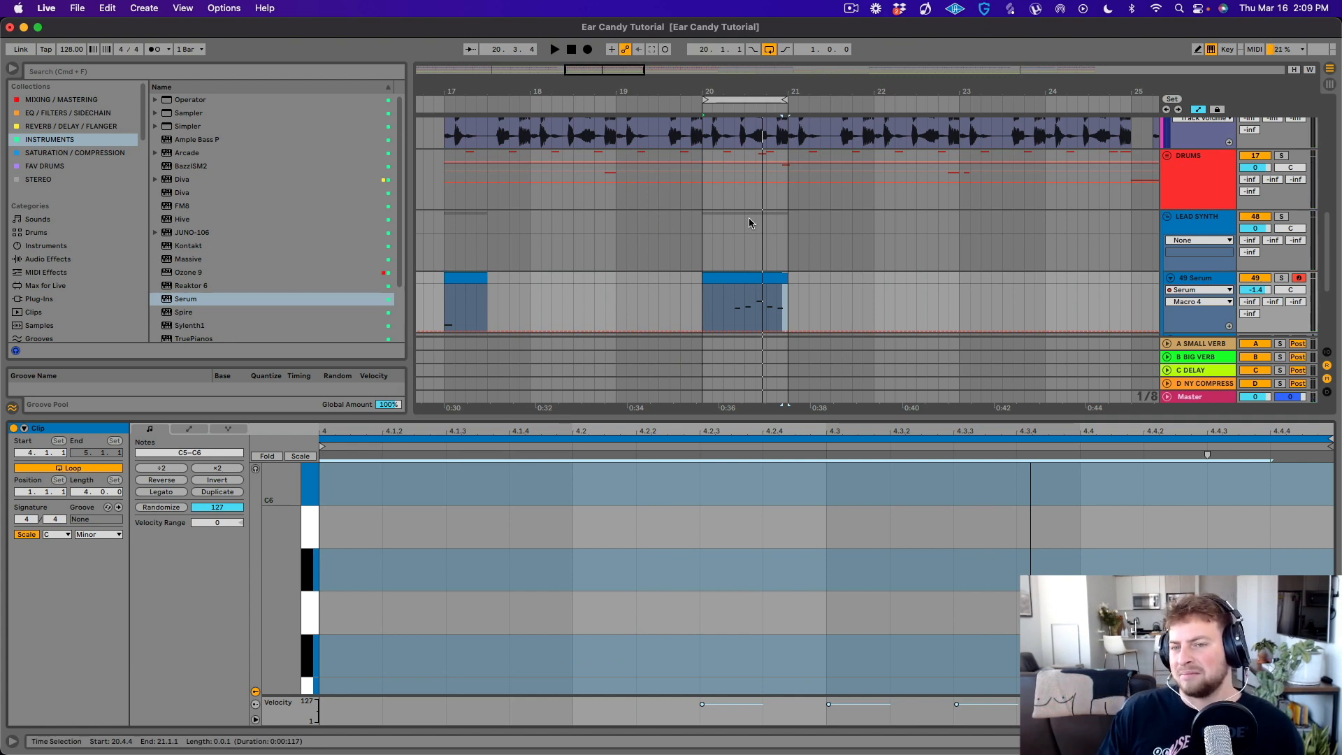
# - Extend the loop to eight bars starting at bar 17 and play the arrangement from shortly before it
pyautogui.moveTo(706, 100); pyautogui.dragTo(445, 100)
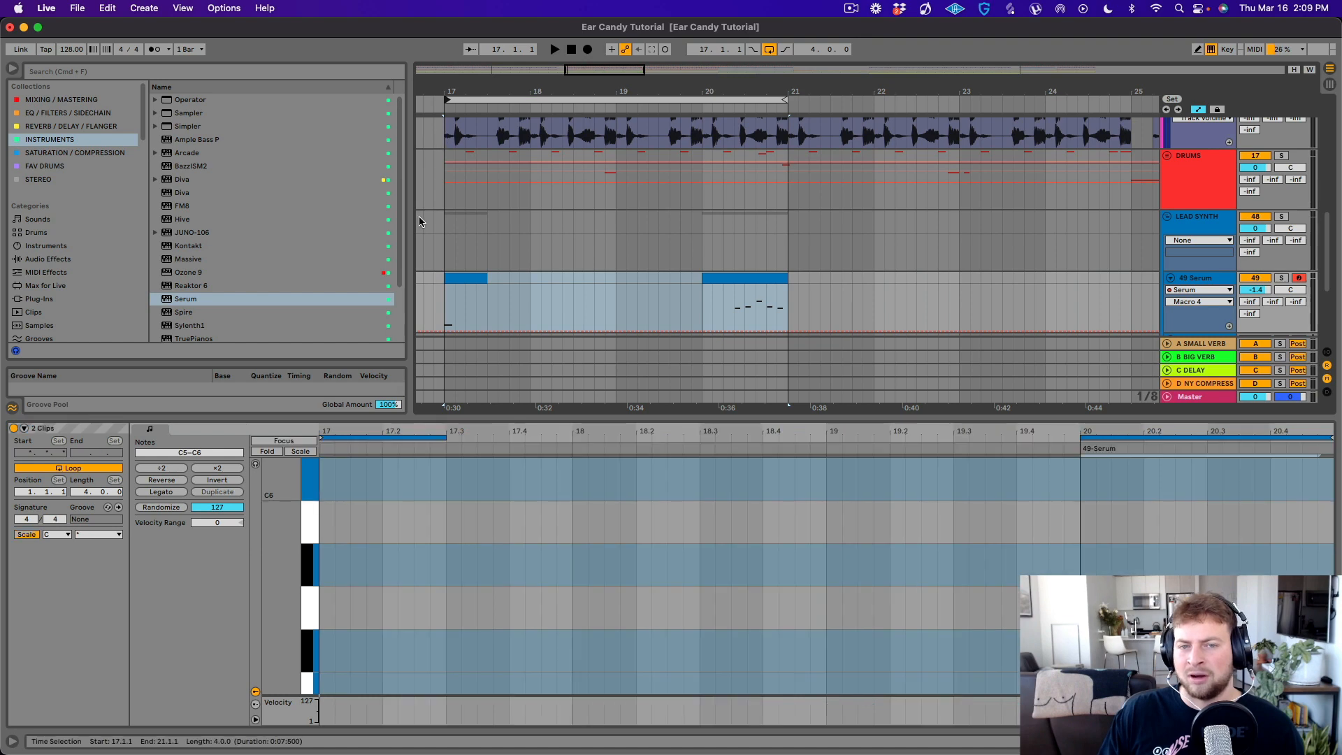
pyautogui.click(421, 213)
pyautogui.moveTo(784, 76); pyautogui.dragTo(882, 120)
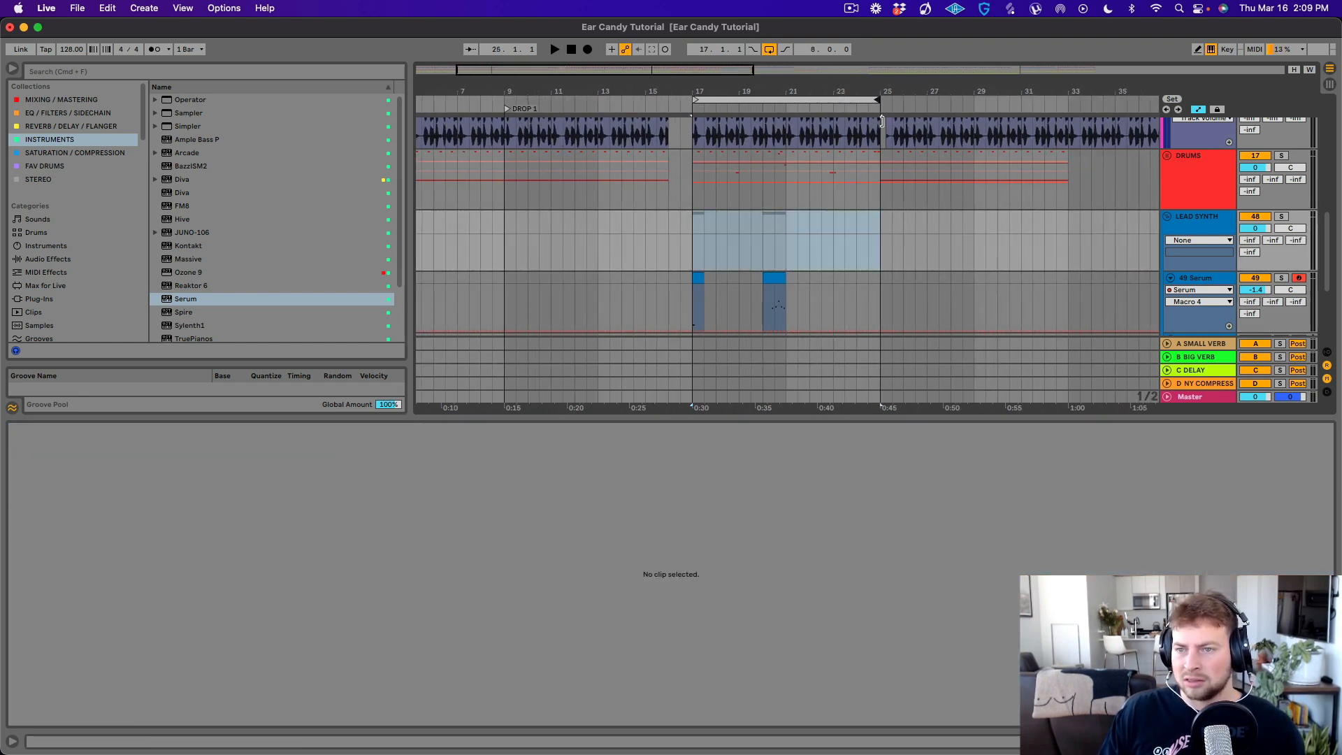
pyautogui.click(664, 214)
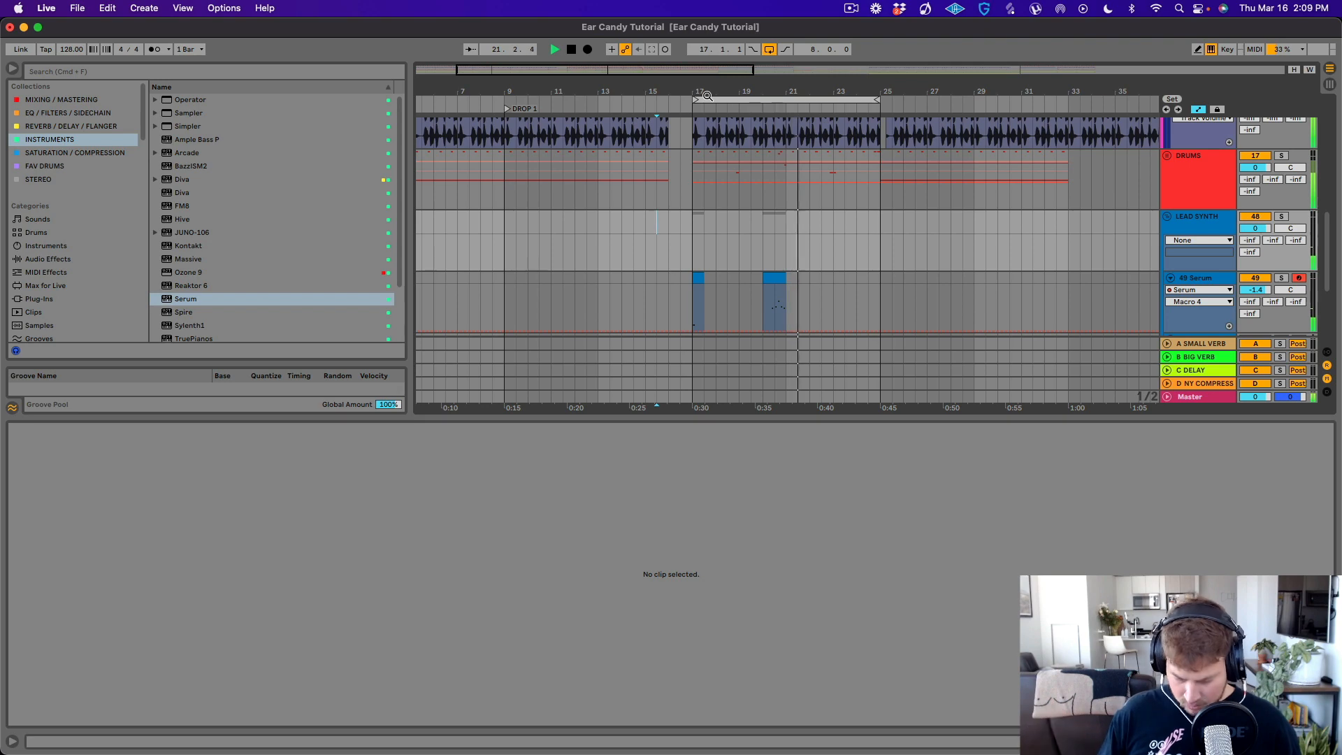
# - Copy the half-bar Serum clip from bar 17 to bar 21 and the bar 20 clip to bar 24
pyautogui.click(782, 277)
pyautogui.press('super+a')
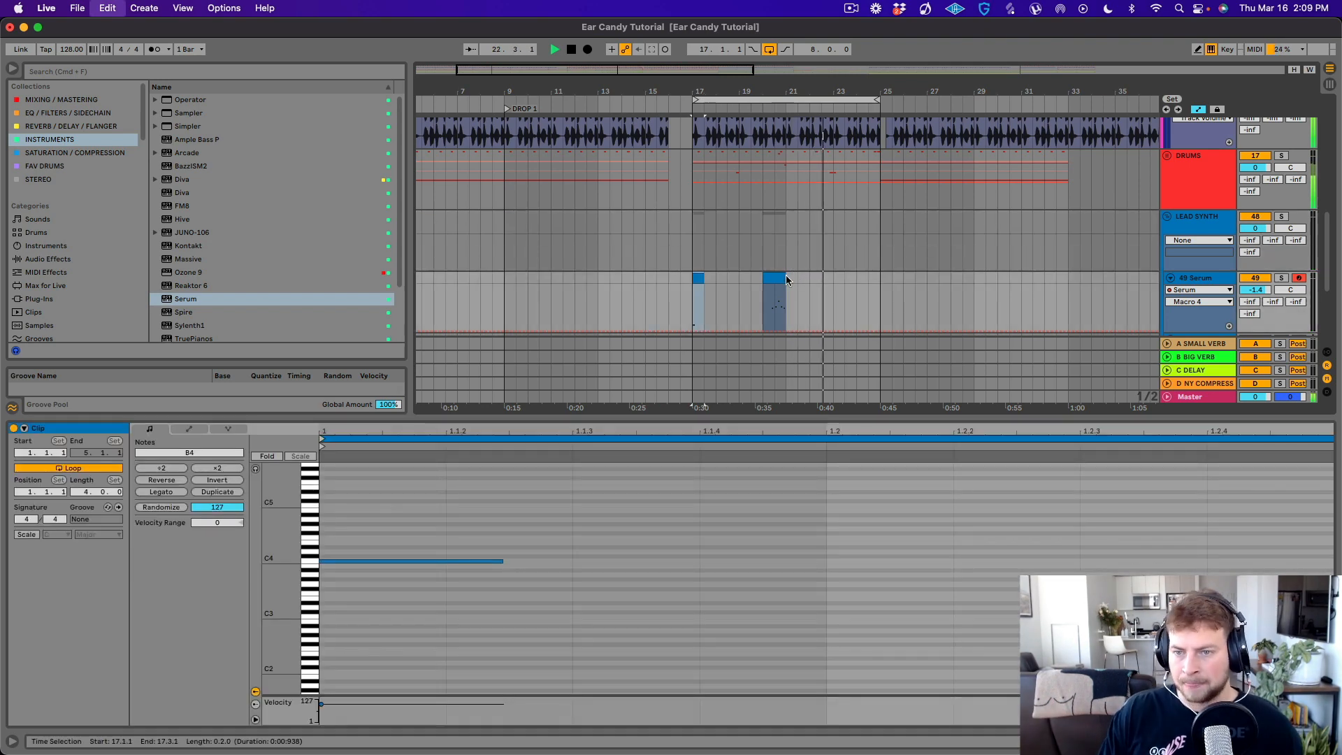
pyautogui.press('super+v')
pyautogui.scroll(-3, 813, 249)
pyautogui.click(779, 180)
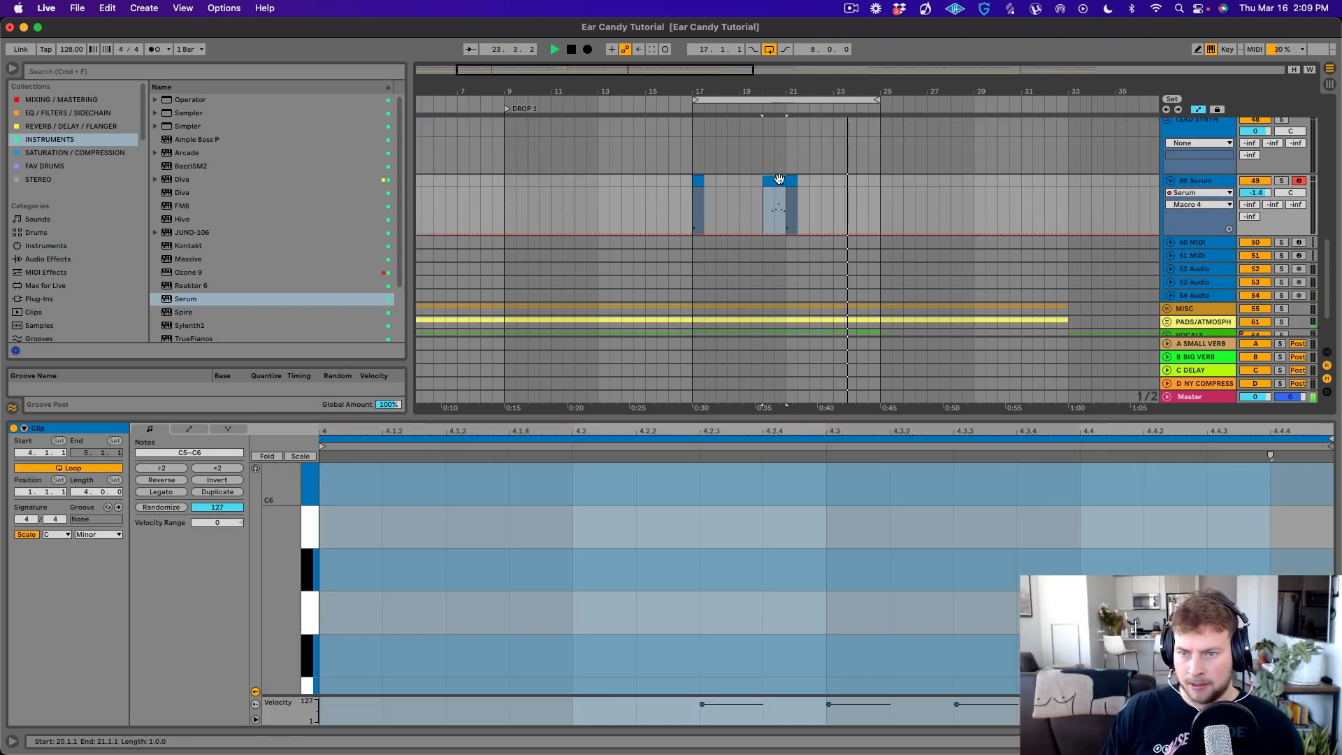
pyautogui.click(854, 184)
pyautogui.press('super+v')
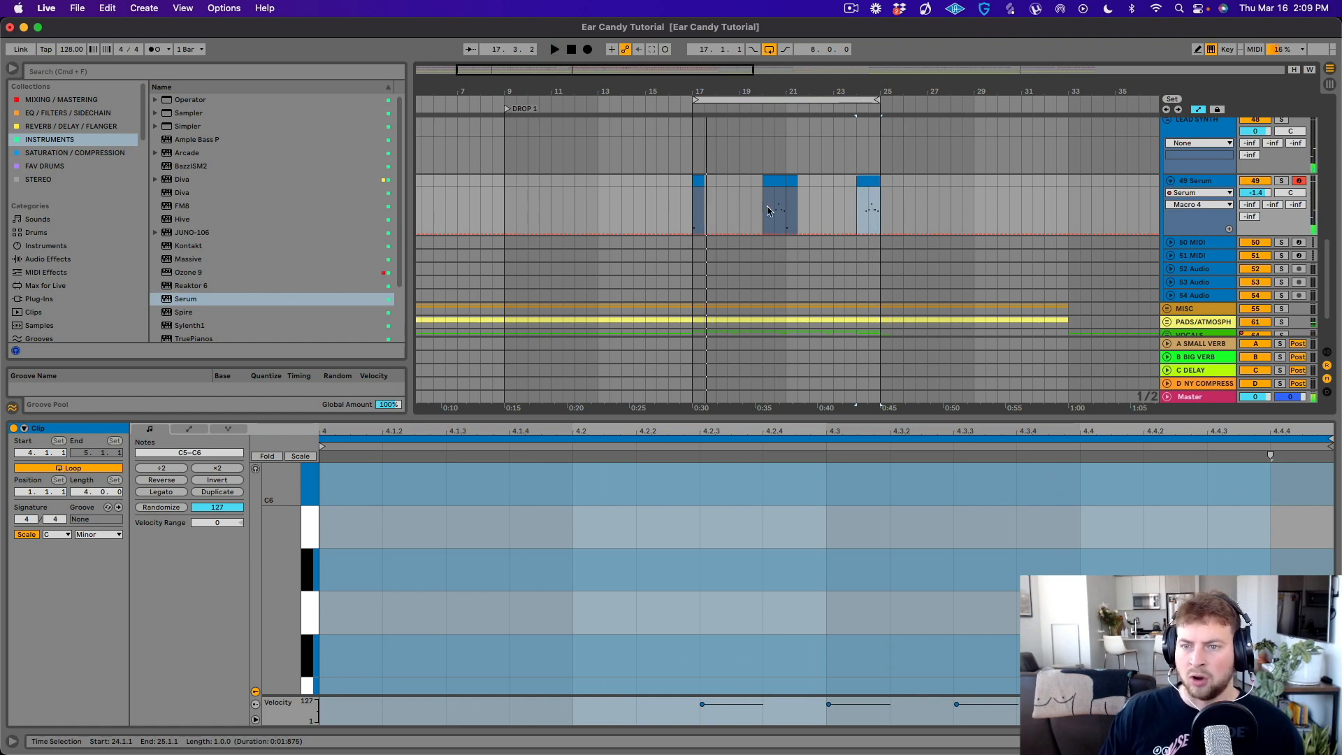
pyautogui.click(778, 186)
pyautogui.press('space')
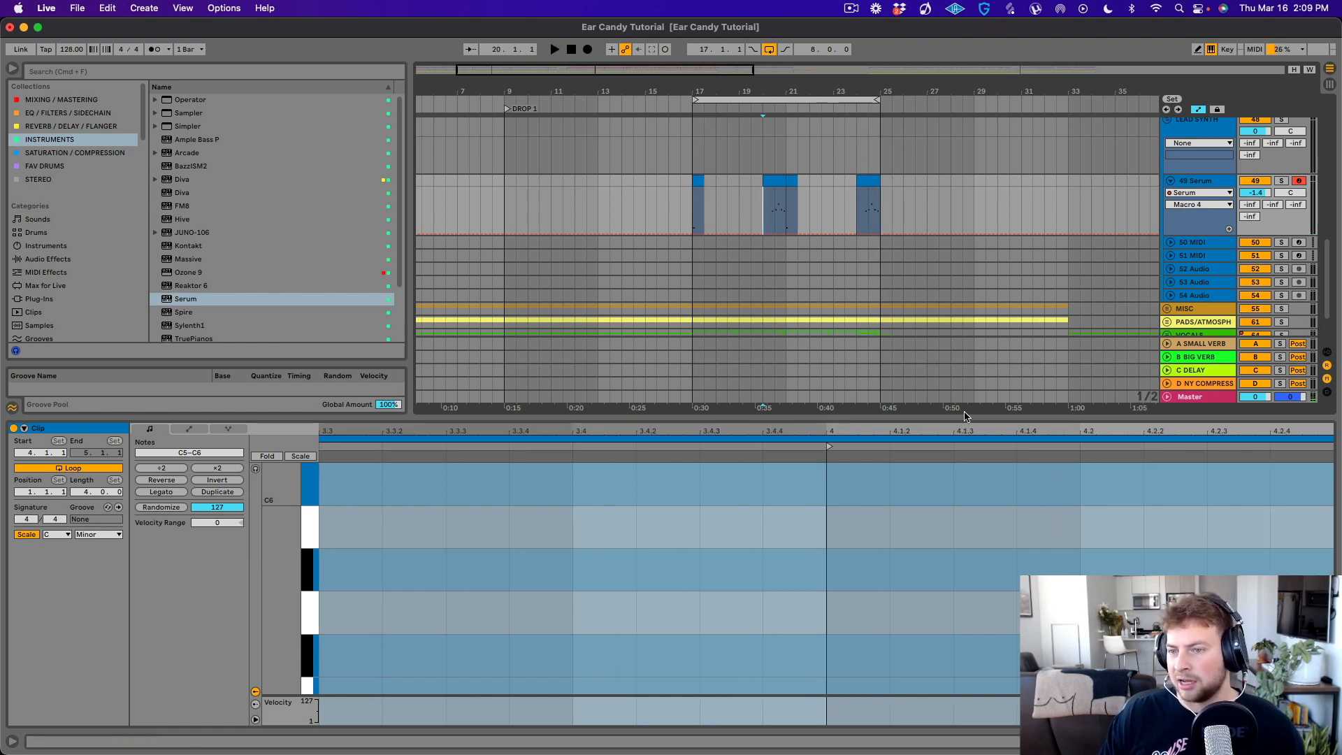
# - Recolour the copied Serum clip at bar 24 mint green and enlarge its note view
pyautogui.moveTo(969, 425); pyautogui.dragTo(967, 529)
pyautogui.click(861, 212)
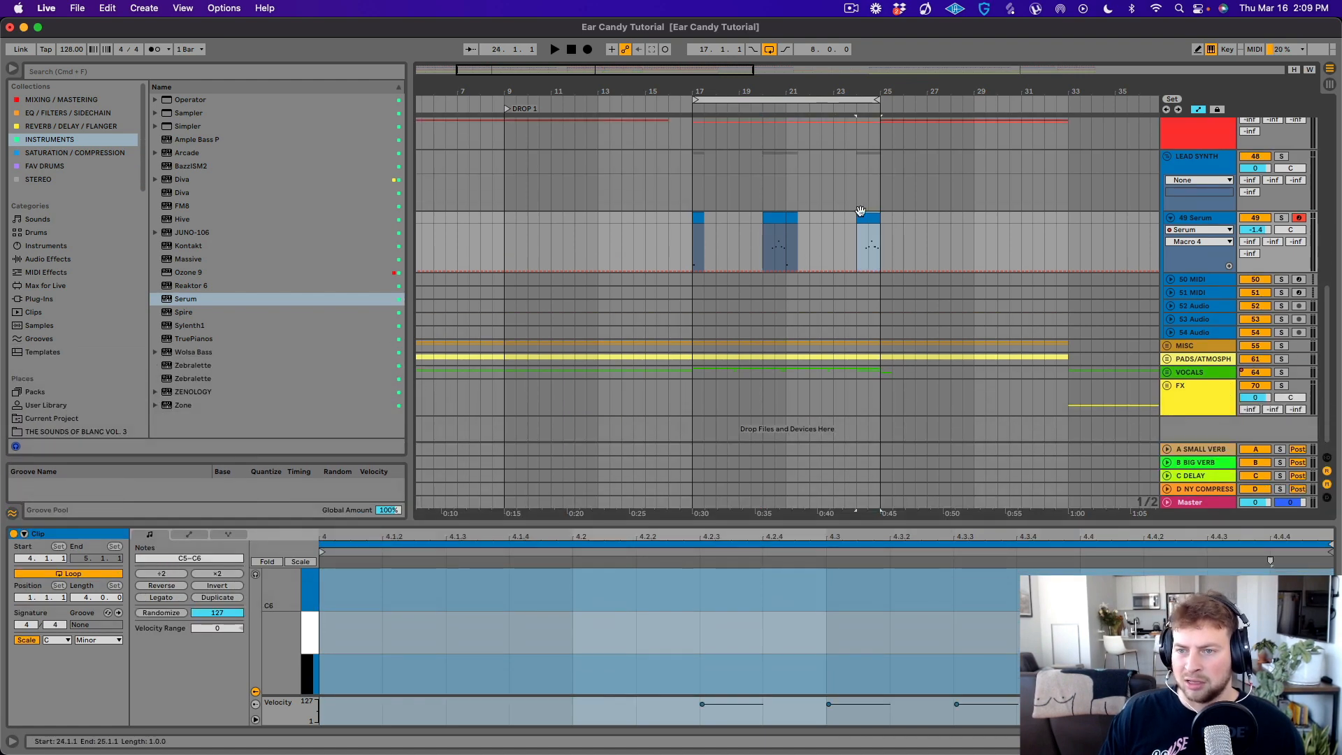
pyautogui.rightClick(865, 221)
pyautogui.click(866, 222)
pyautogui.rightClick(866, 222)
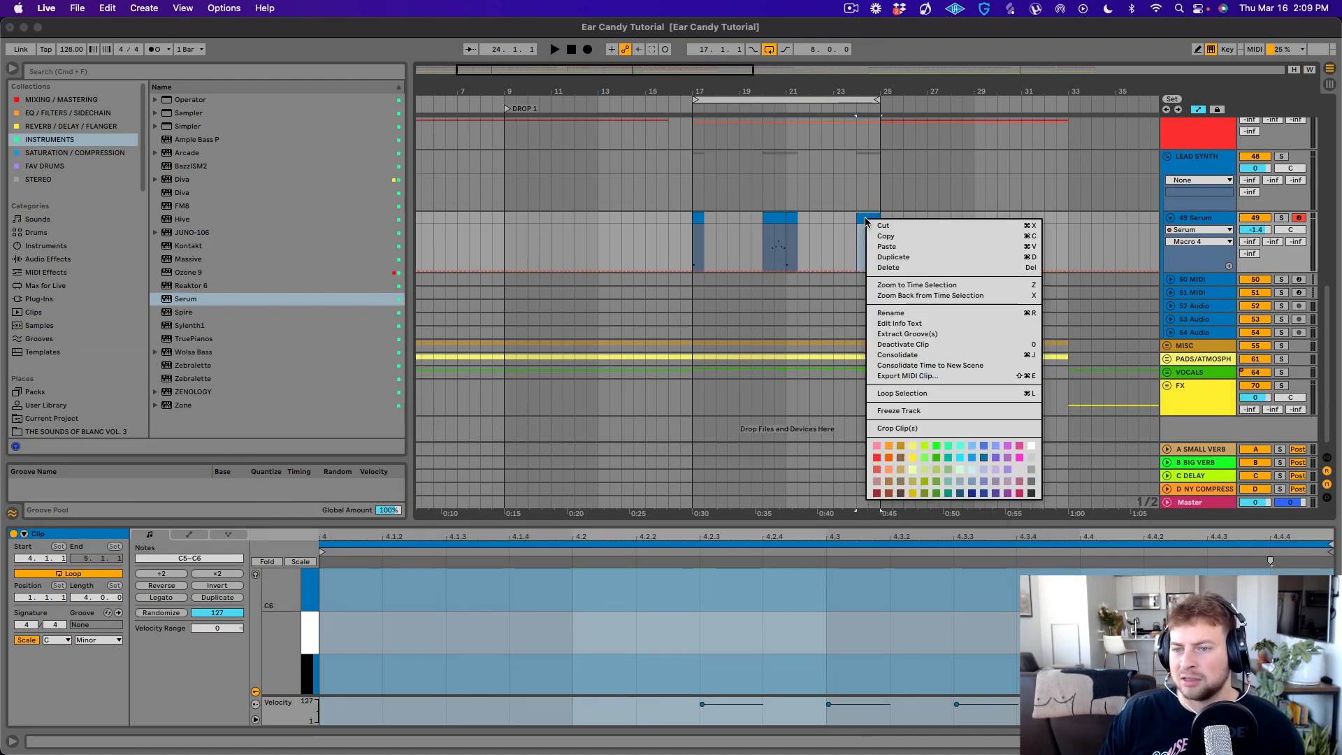
pyautogui.click(948, 446)
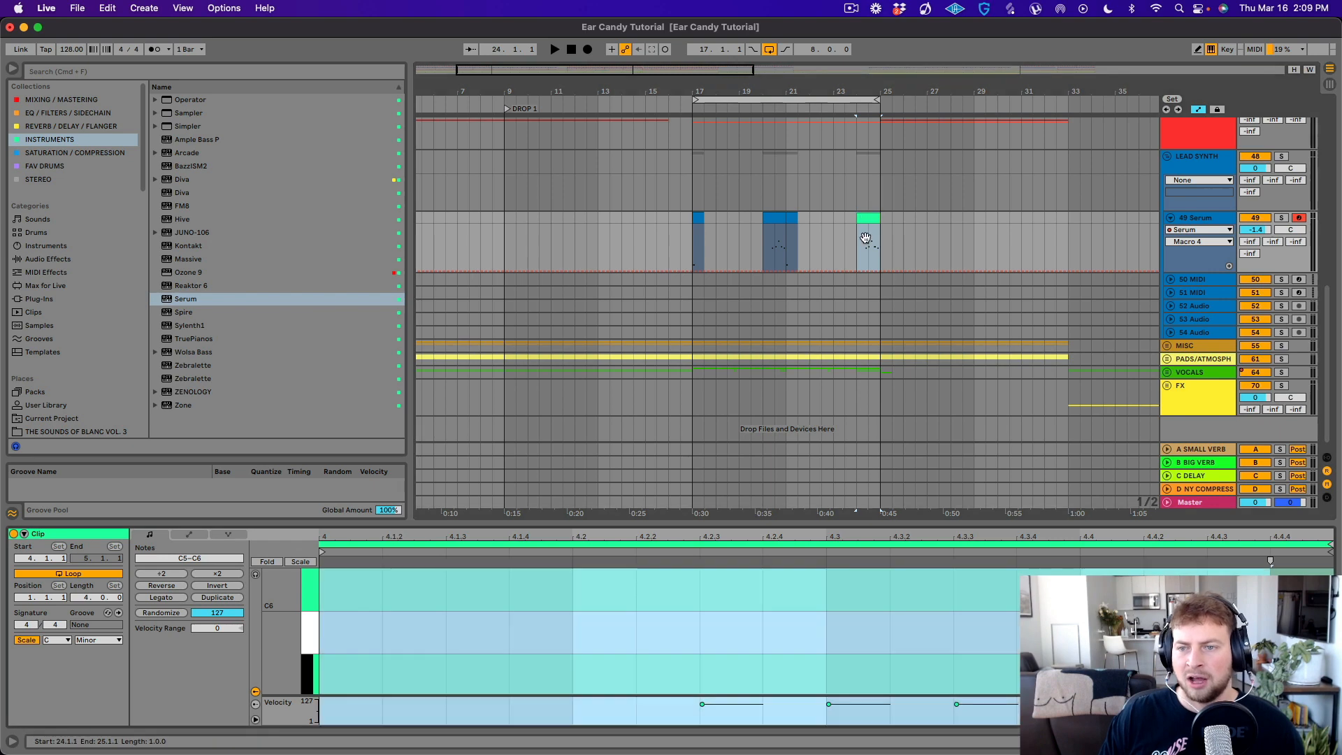
pyautogui.doubleClick(976, 521)
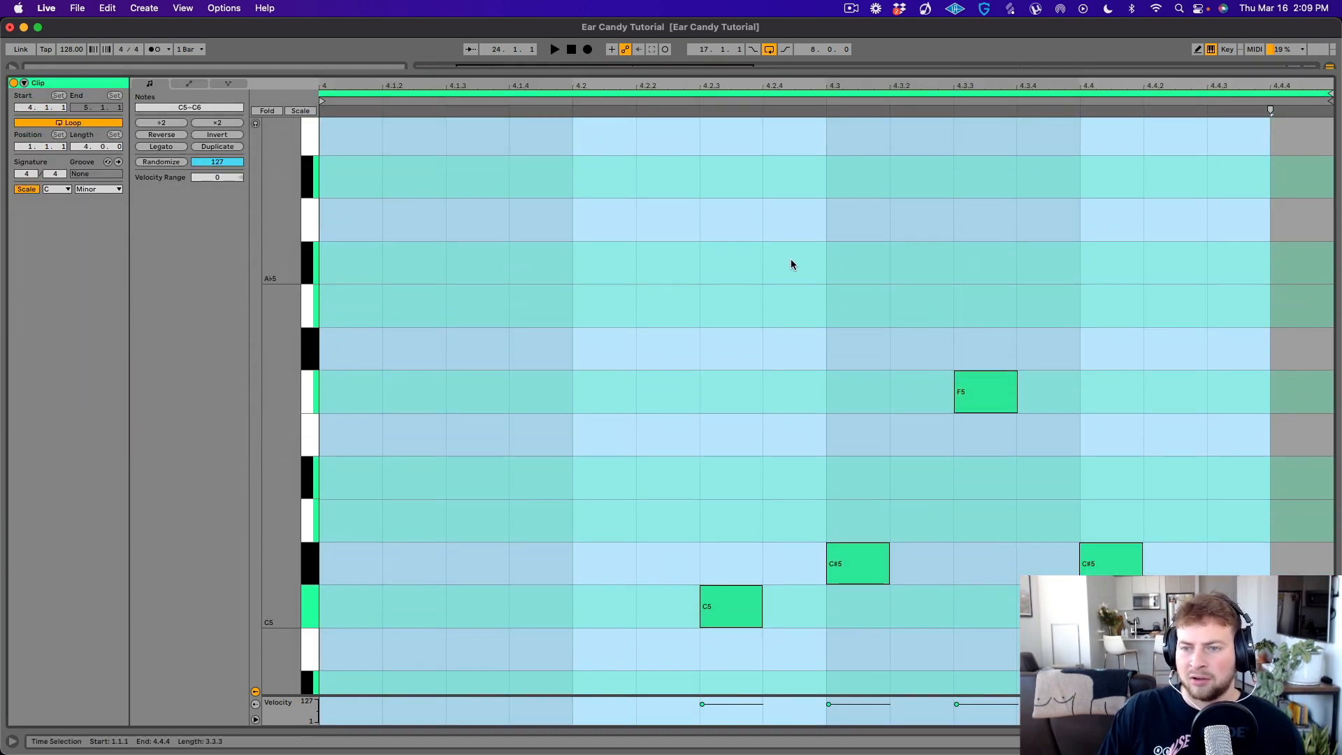
# - Add a sixteenth C6 note at 4.2.4, directly after the C5 note in the bar 24 clip, and audition it
pyautogui.click(733, 606)
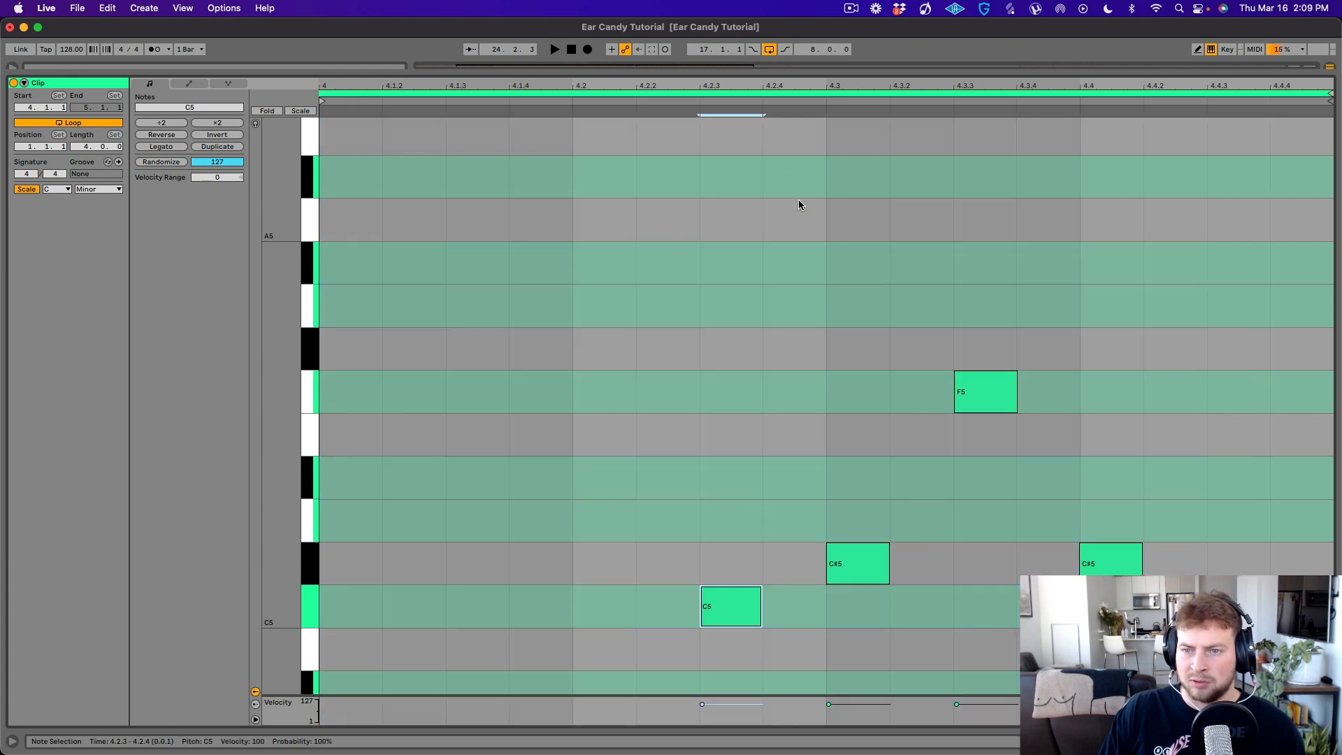
pyautogui.scroll(2, 787, 173)
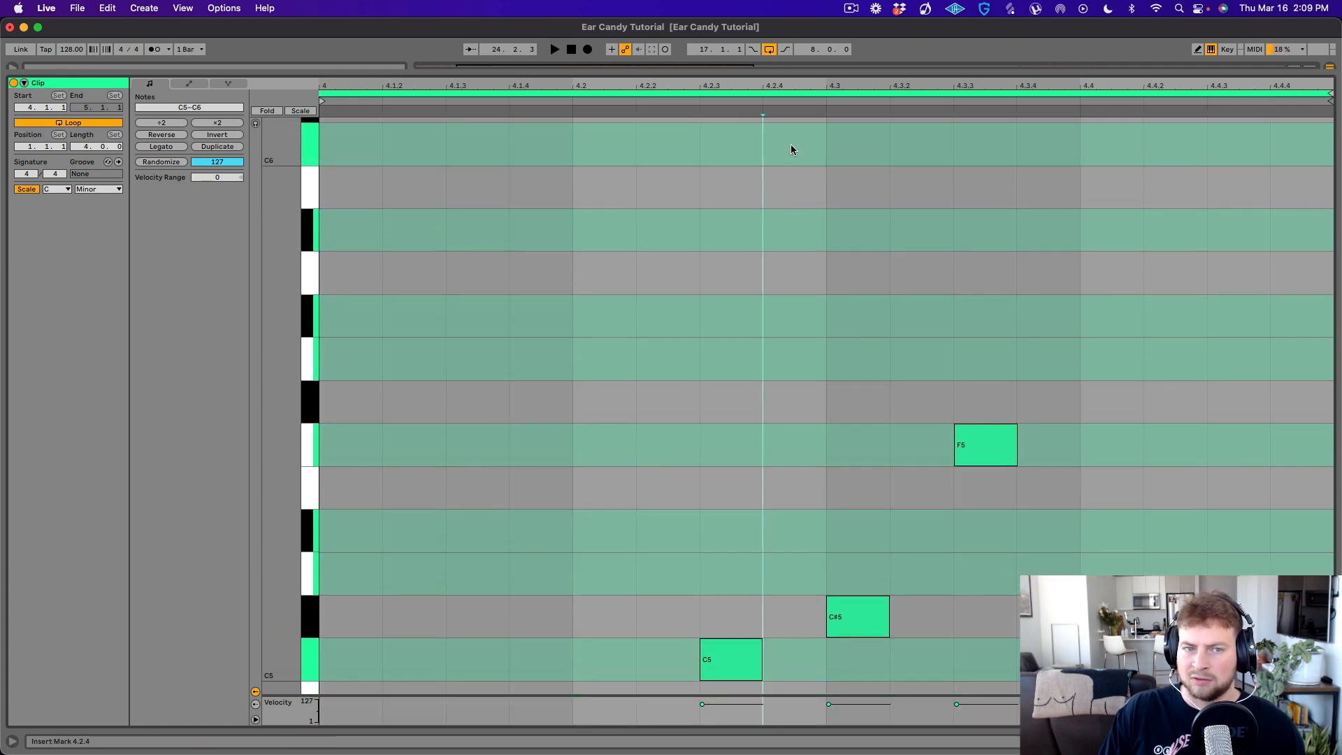
pyautogui.doubleClick(790, 144)
pyautogui.press('space')
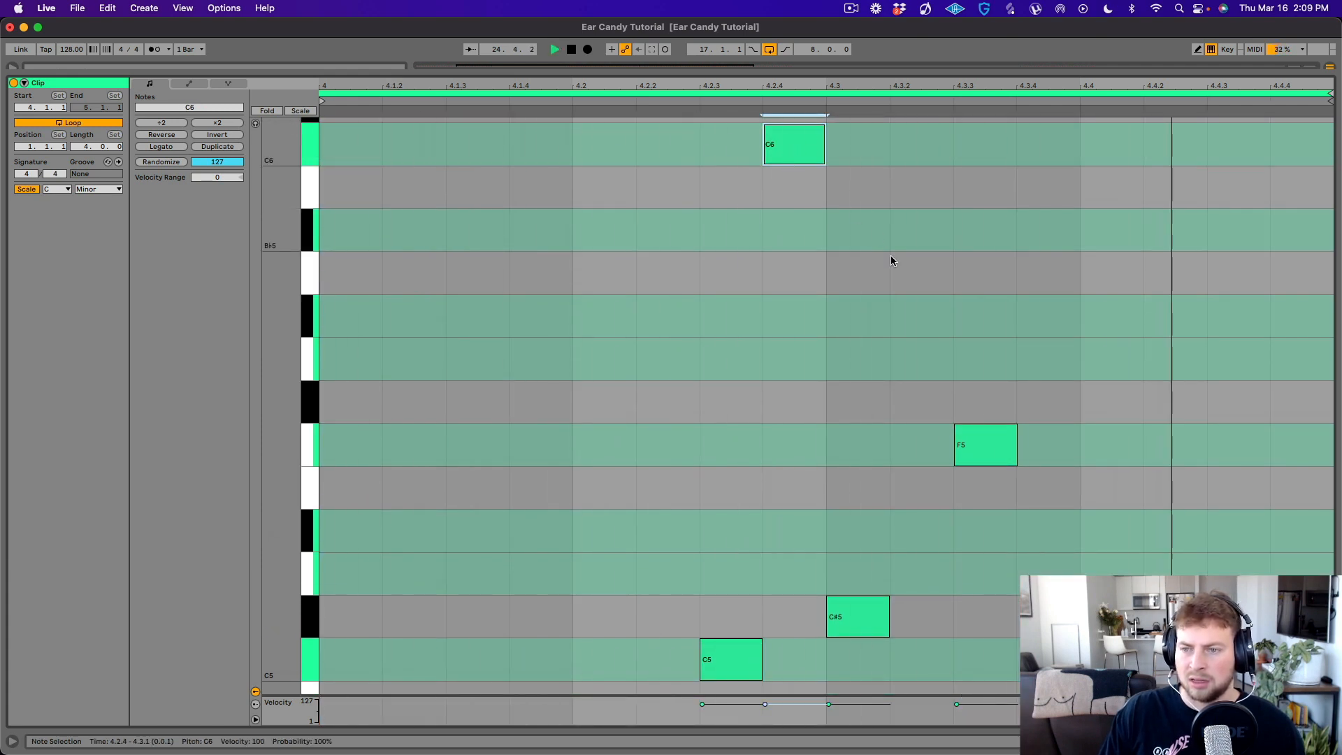
pyautogui.press('space')
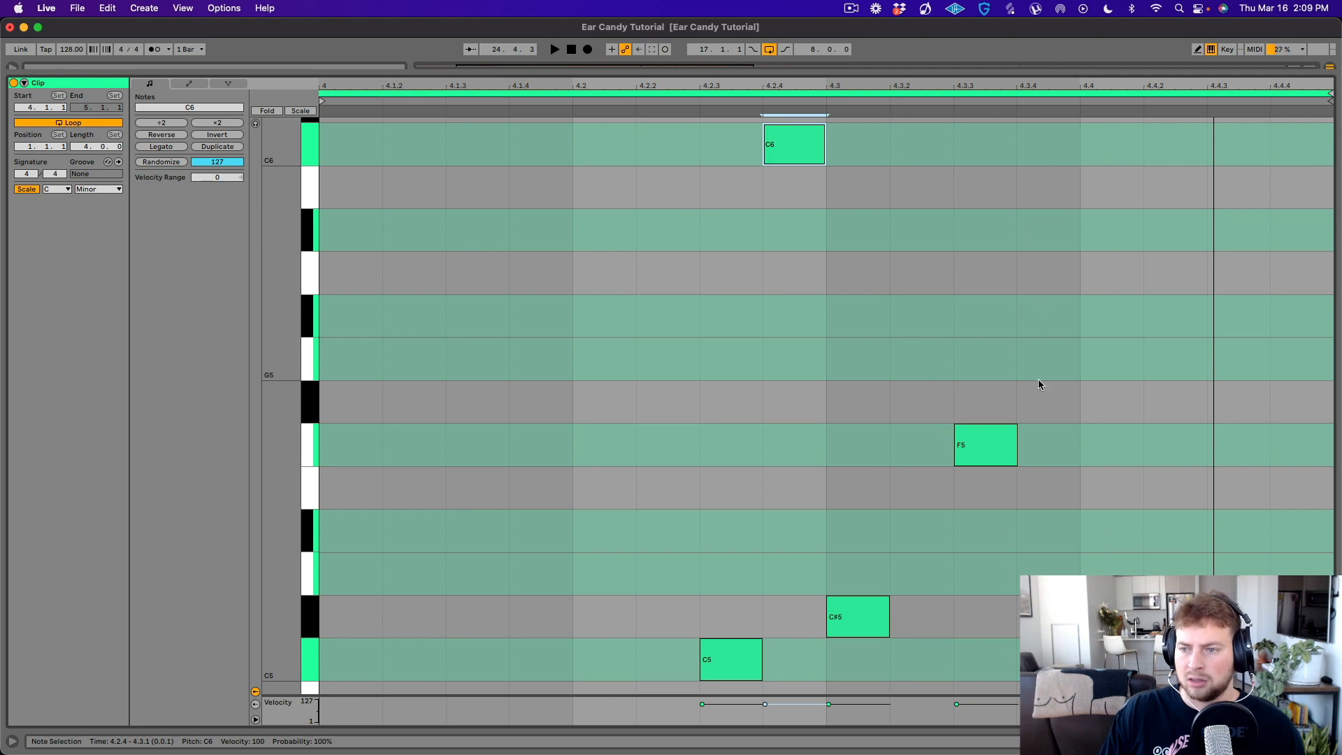
# - Add octave-up sixteenth notes C#6 at 4.3.2 and F6 at 4.3.4 in the bar 24 clip and audition the phrase
pyautogui.scroll(3, 923, 279)
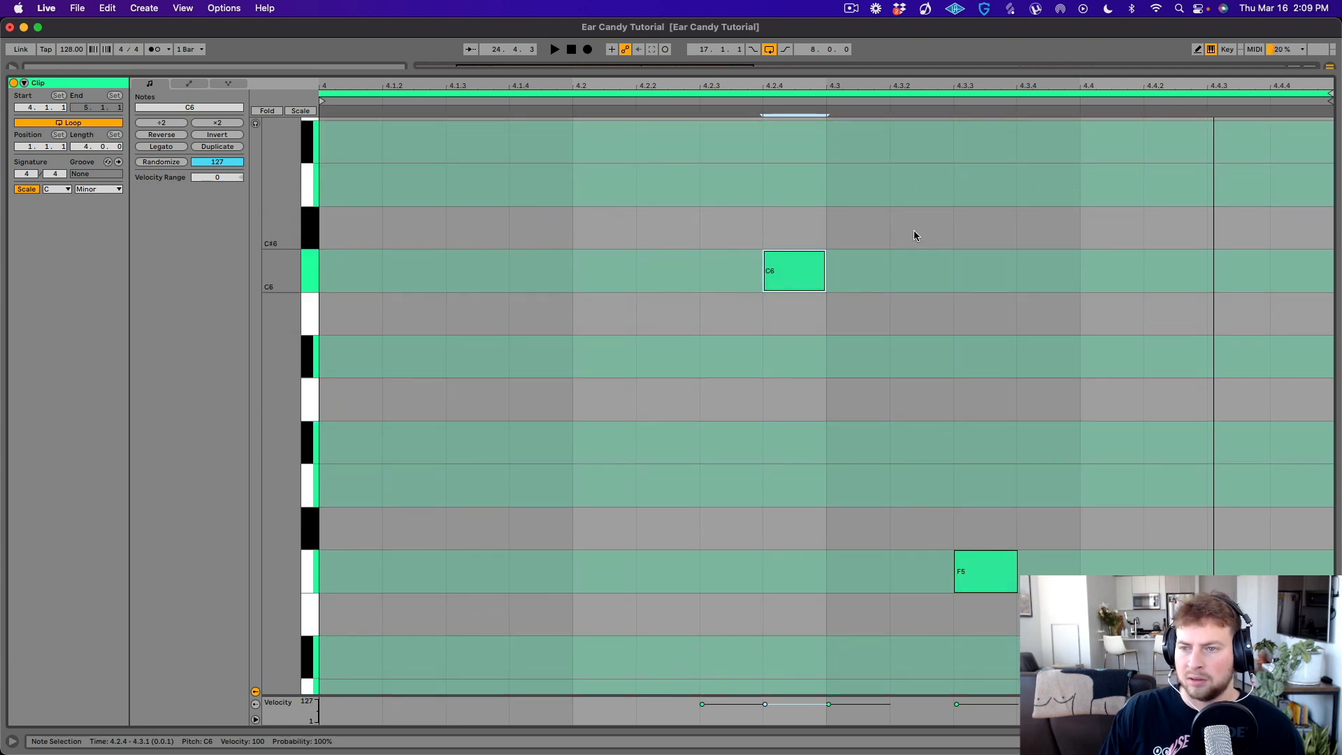
pyautogui.doubleClick(916, 184)
pyautogui.moveTo(923, 185); pyautogui.dragTo(920, 227)
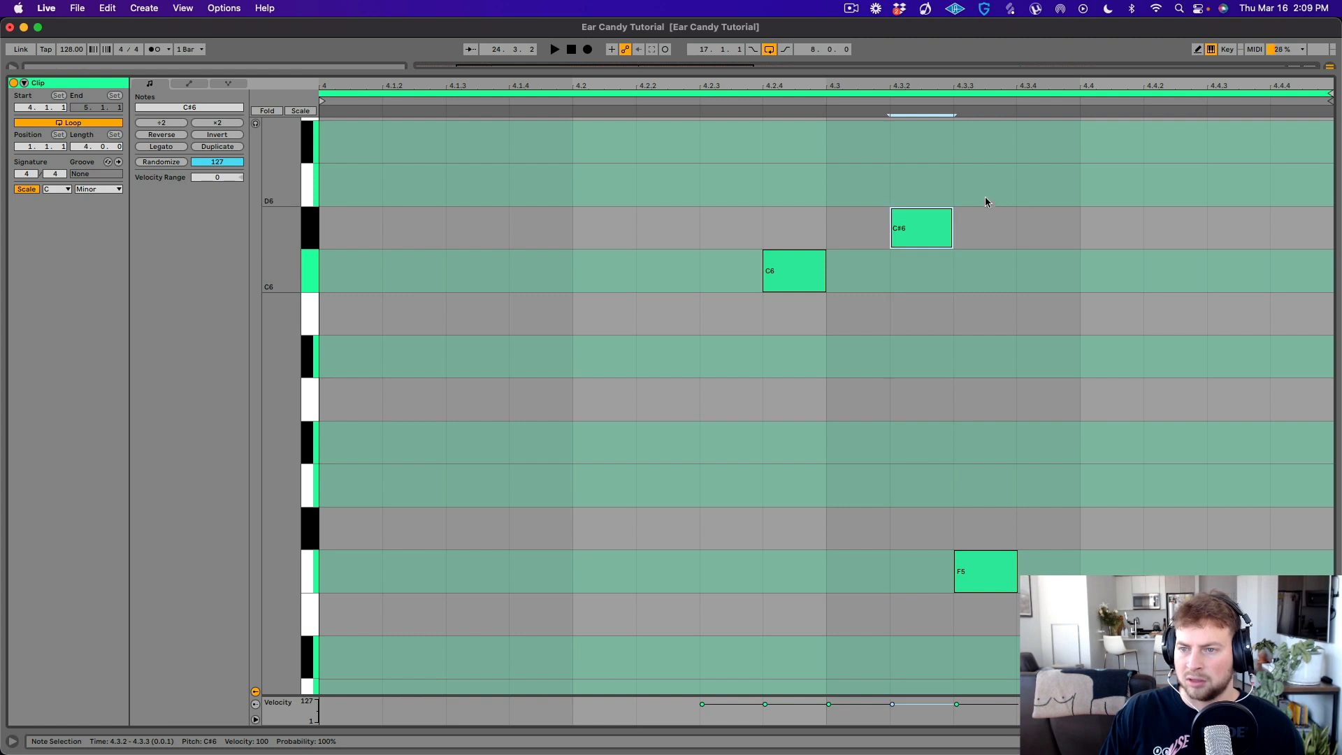
pyautogui.scroll(4, 1006, 190)
pyautogui.doubleClick(1041, 218)
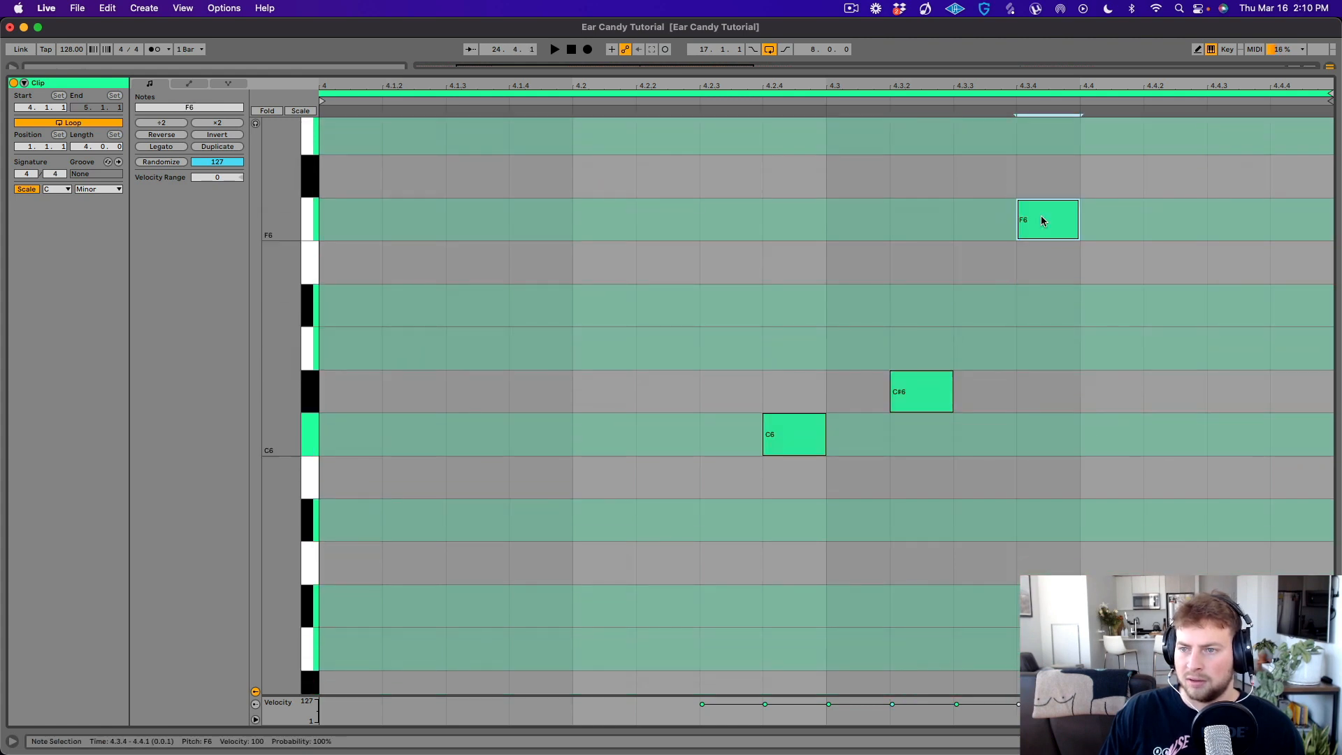
pyautogui.press('space')
pyautogui.scroll(-2, 1045, 250)
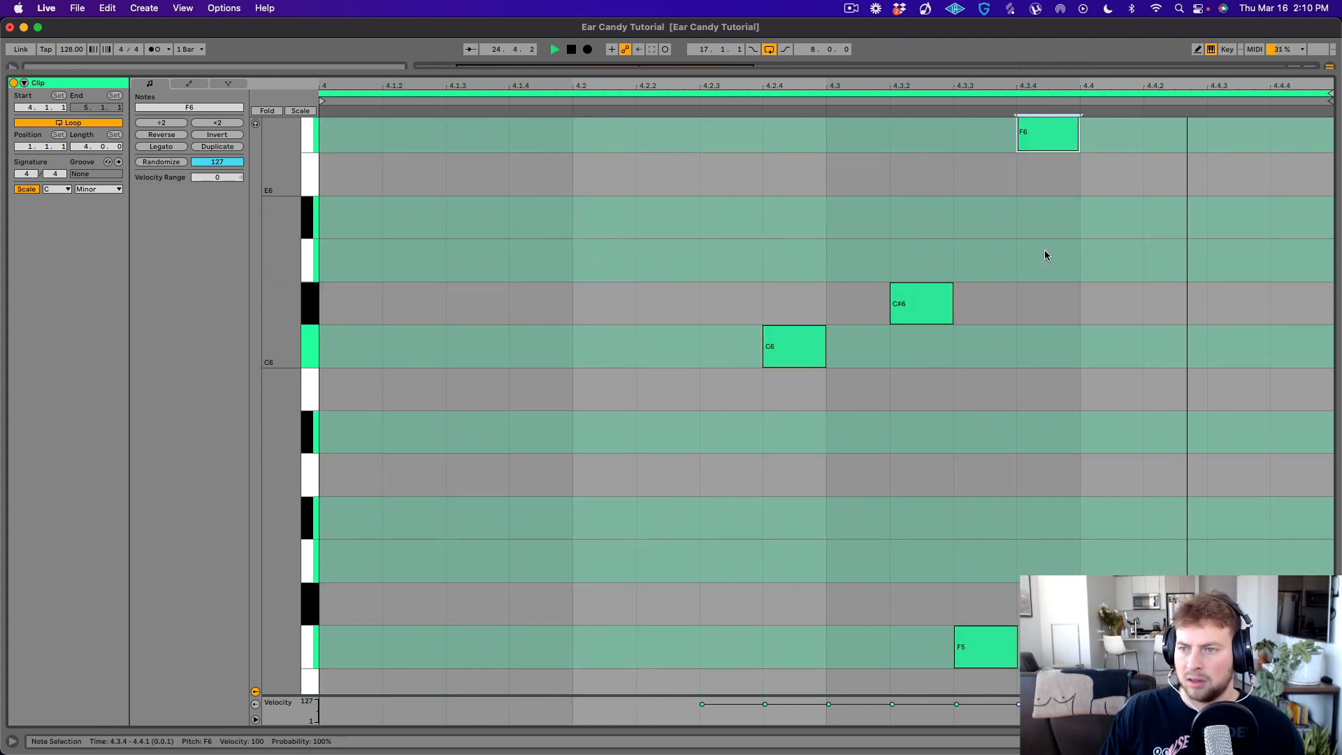
pyautogui.press('space')
pyautogui.scroll(-5, 1022, 246)
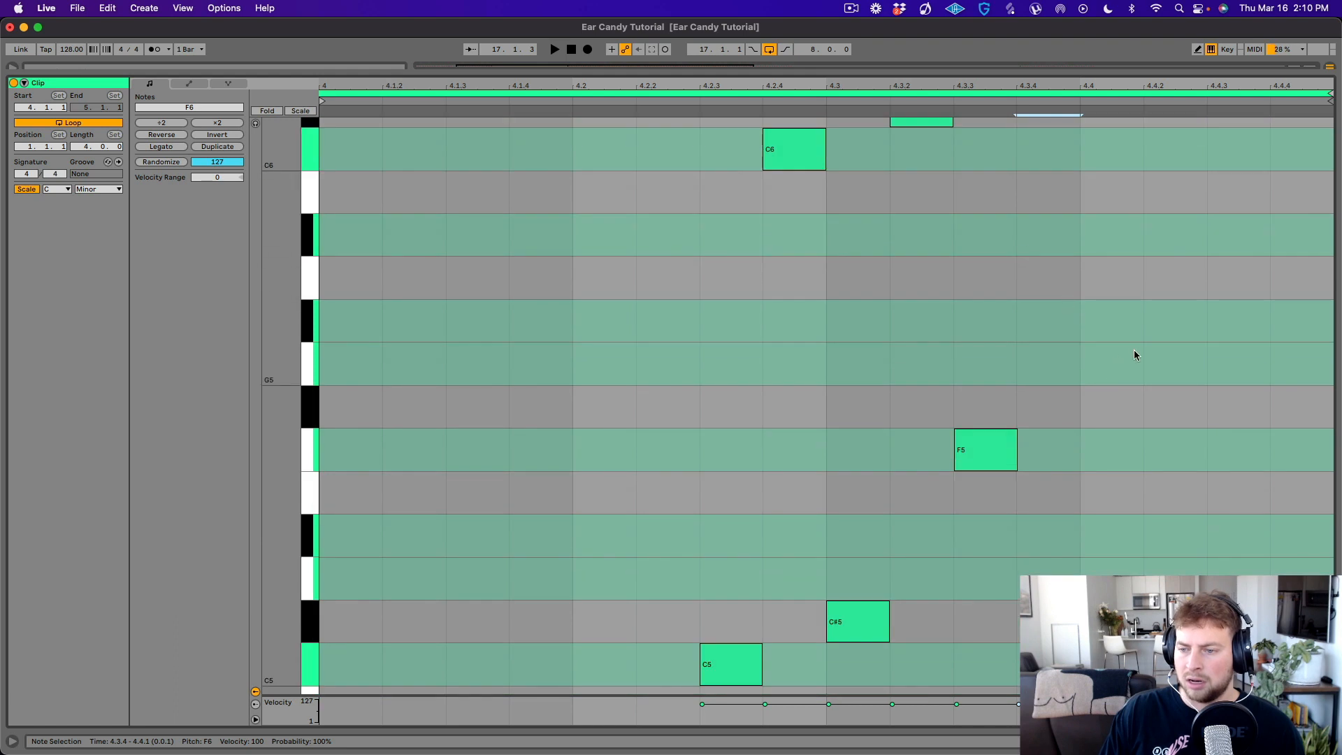
# - Complete the octave answers with C#6 at 4.4.2 and C6 at 4.4.4, play briefly and shrink the note view to reveal the arrangement
pyautogui.scroll(2, 1134, 355)
pyautogui.doubleClick(1150, 177)
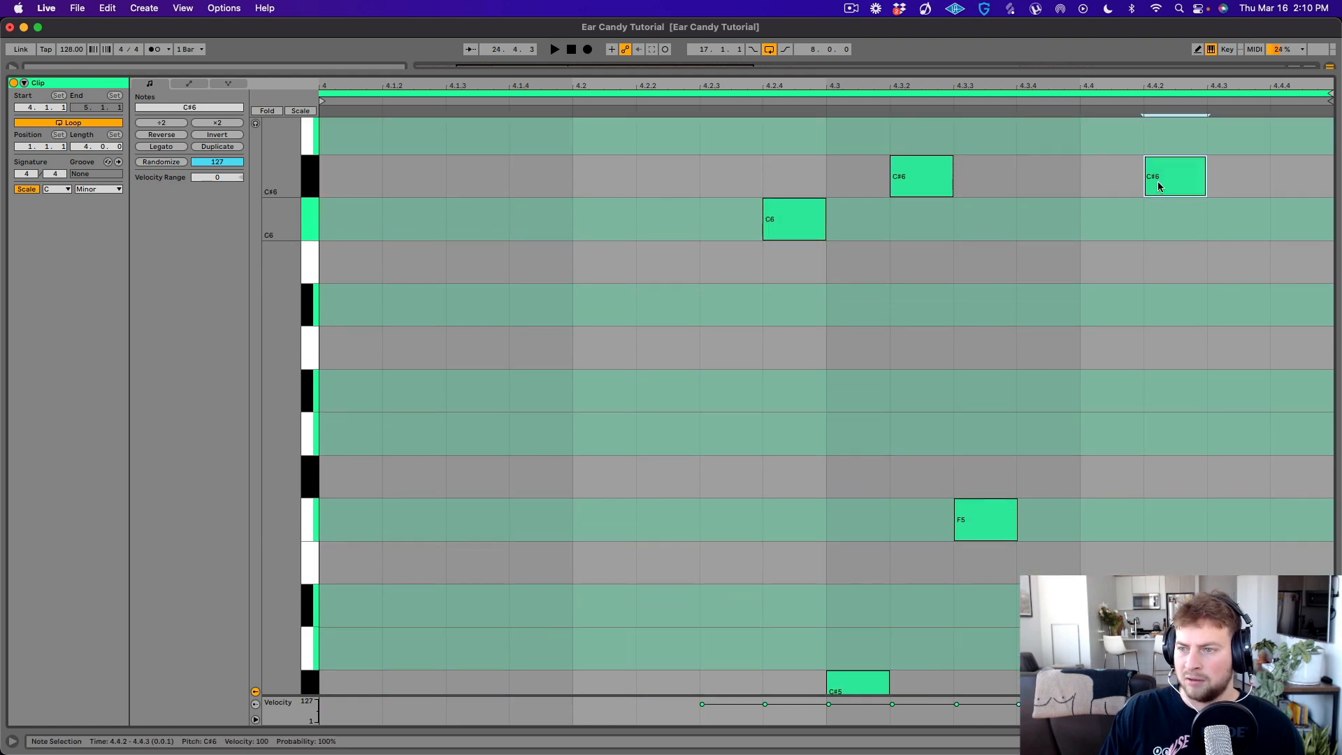
pyautogui.scroll(-2, 1167, 250)
pyautogui.scroll(1, 1164, 253)
pyautogui.rightClick(1273, 204)
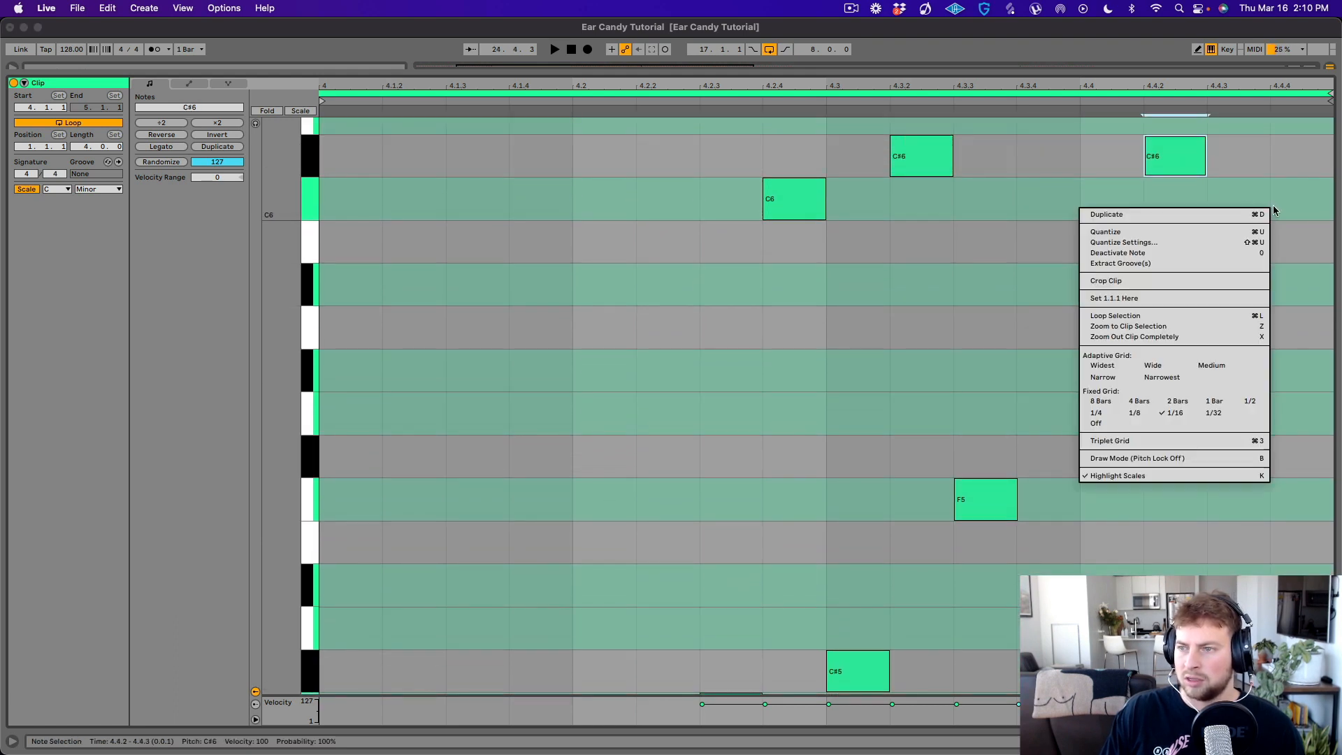
pyautogui.click(1281, 203)
pyautogui.doubleClick(1281, 202)
pyautogui.press('space')
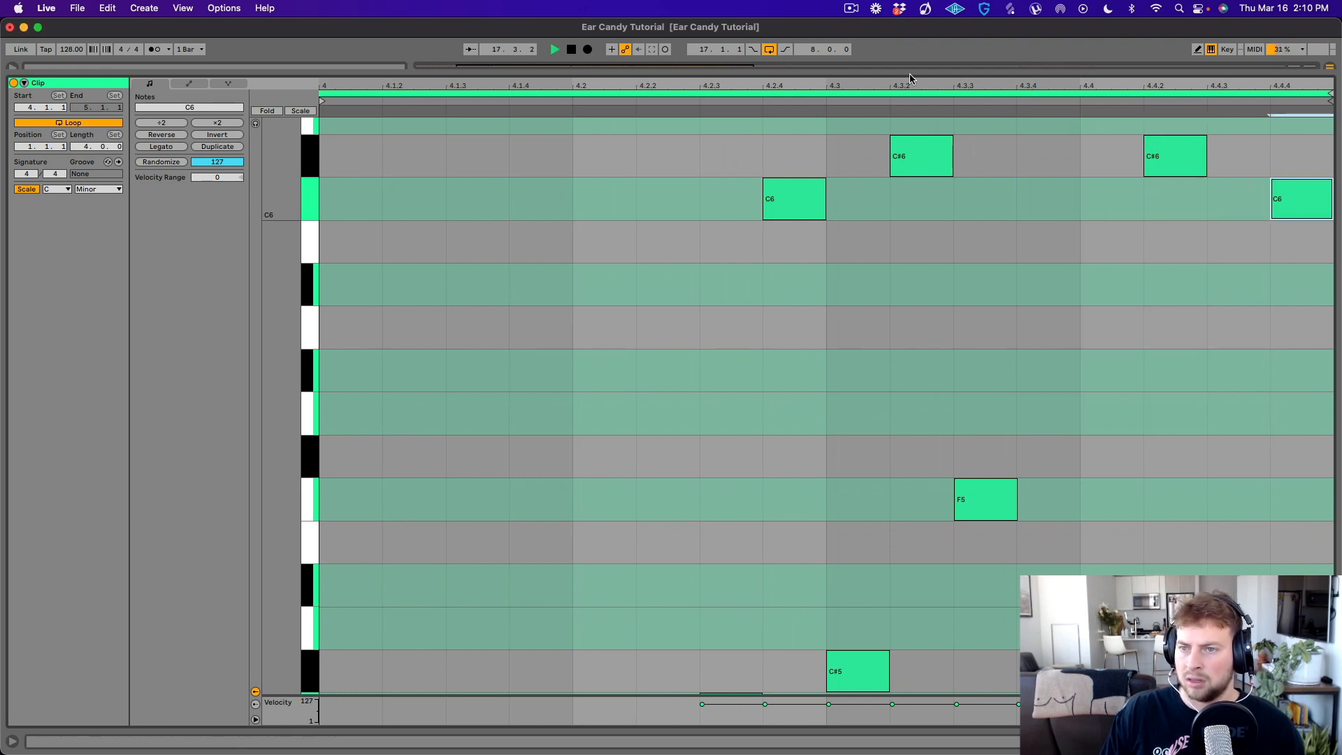
pyautogui.moveTo(910, 74); pyautogui.dragTo(850, 431)
pyautogui.press('space')
# - Open the Serum instrument on track 49 and display its filter cutoff automation lane
pyautogui.doubleClick(1197, 124)
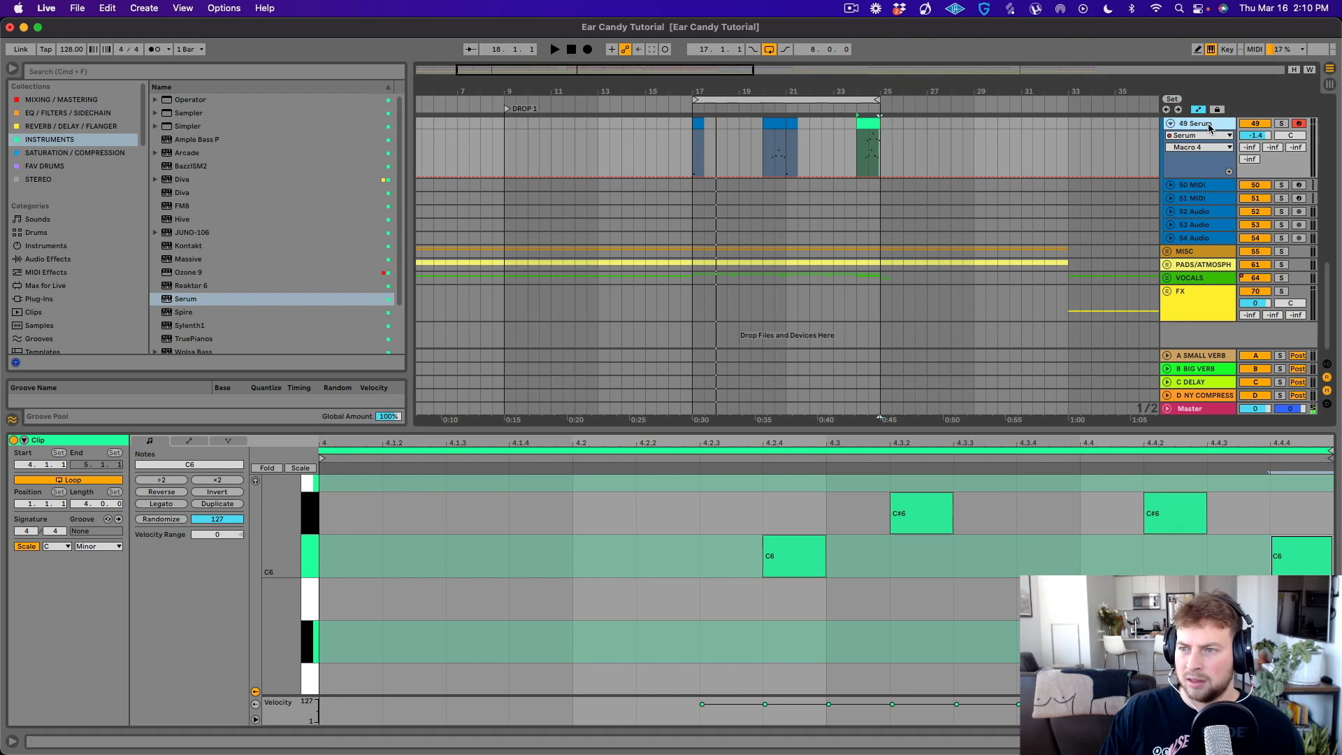
pyautogui.click(45, 600)
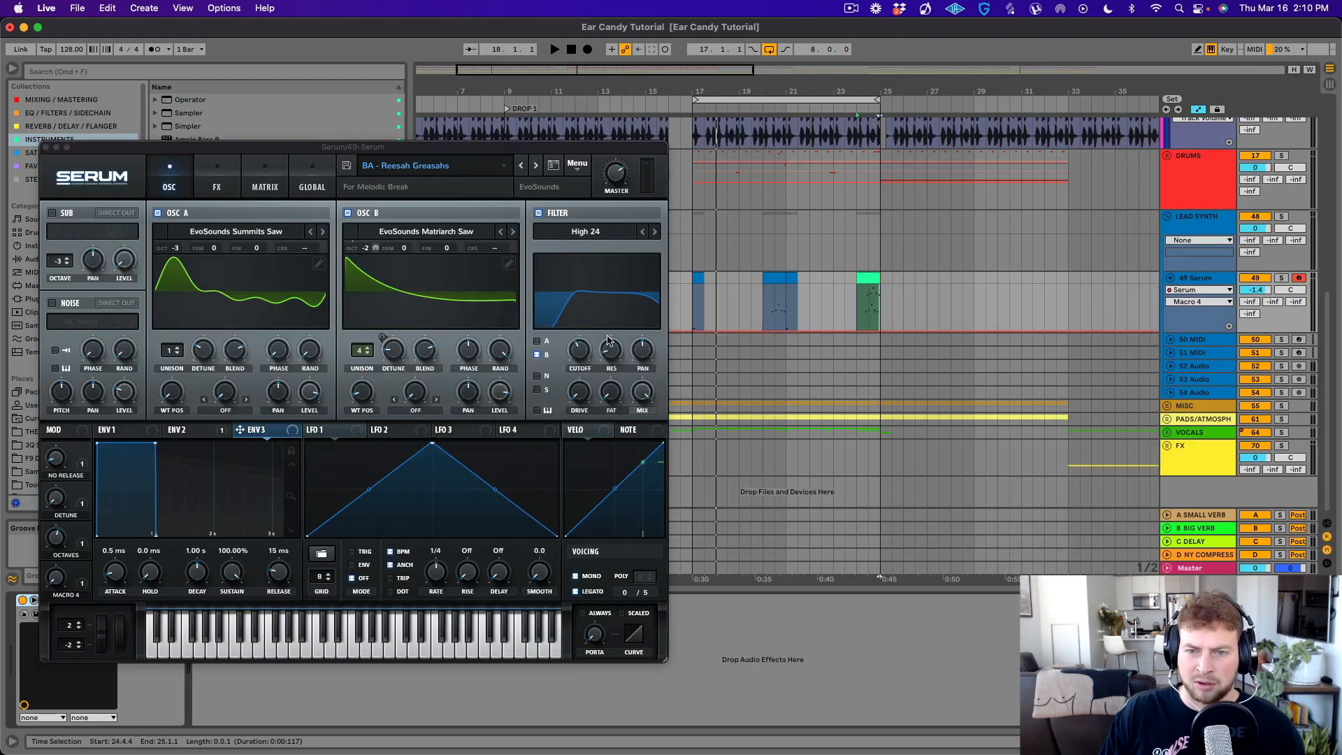
pyautogui.click(581, 352)
# - Try a filter cutoff drop early in the bar 24 clip, moving the Serum window aside, and undo the drop
pyautogui.moveTo(871, 88); pyautogui.dragTo(835, 331)
pyautogui.click(820, 313)
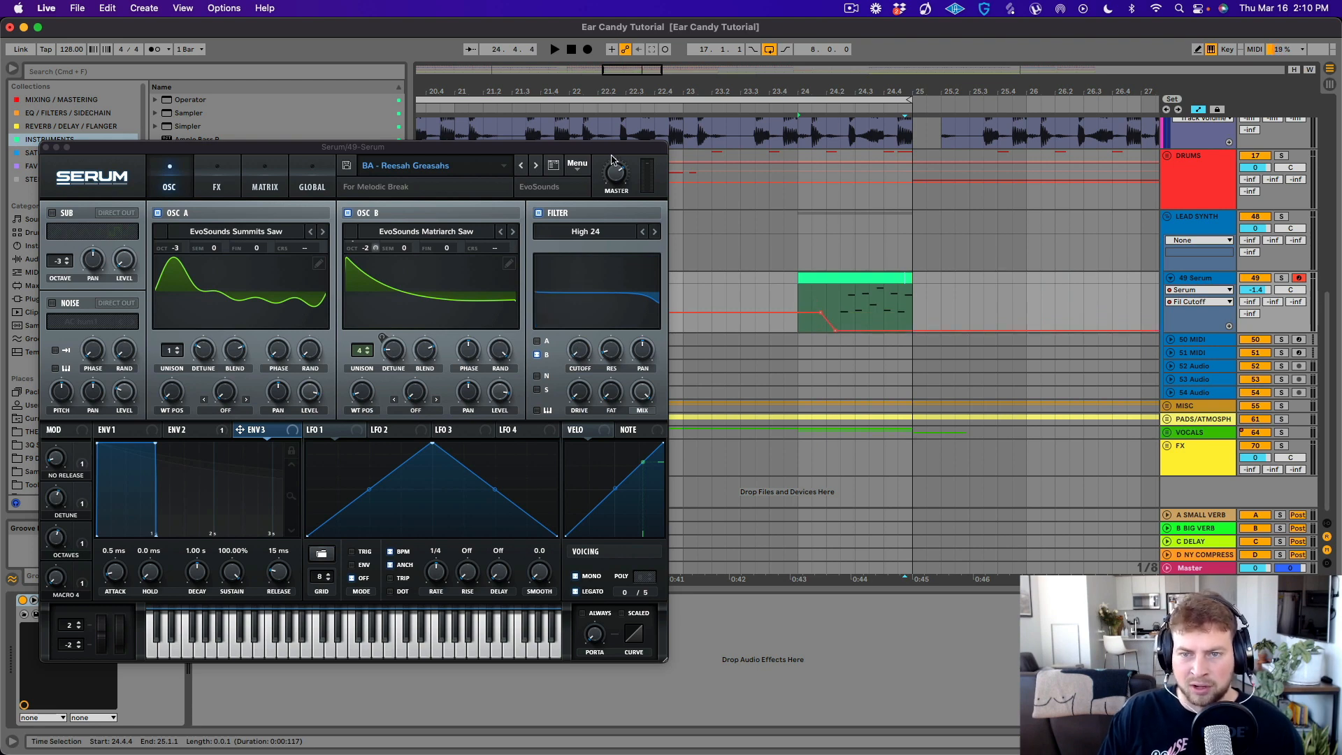
pyautogui.moveTo(611, 149); pyautogui.dragTo(243, 254)
pyautogui.press('super+z')
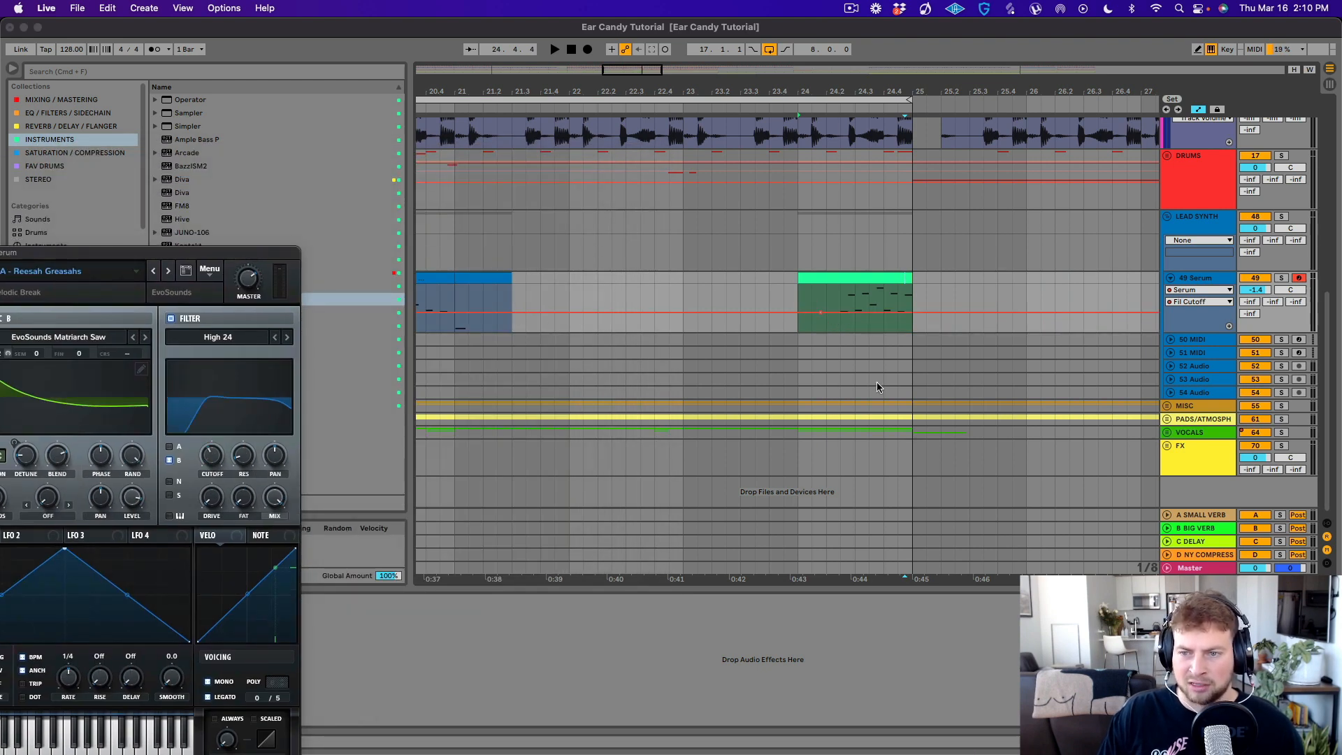
# - Draw filter cutoff automation in the bar 24 clip that dips after beat 2 and rises until bar 25, and audition it
pyautogui.click(820, 318)
pyautogui.moveTo(844, 317); pyautogui.dragTo(844, 336)
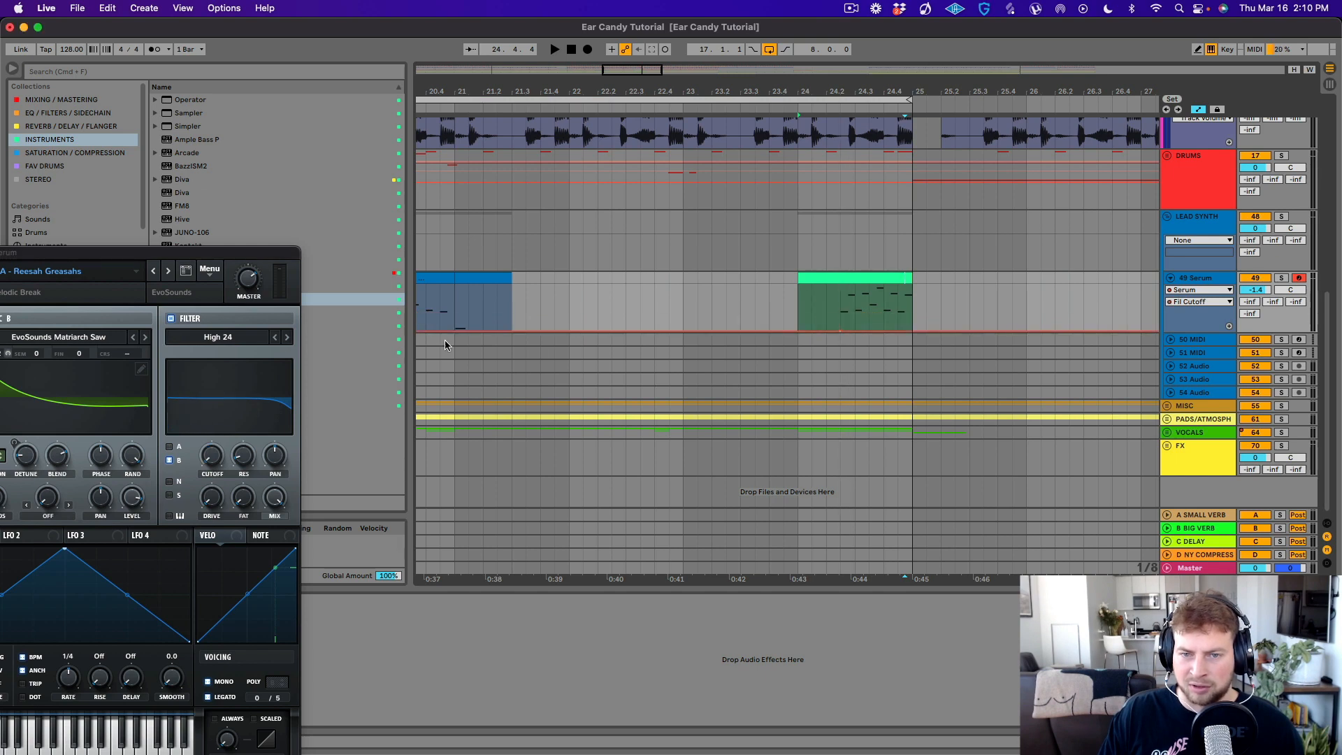
pyautogui.press('super+z')
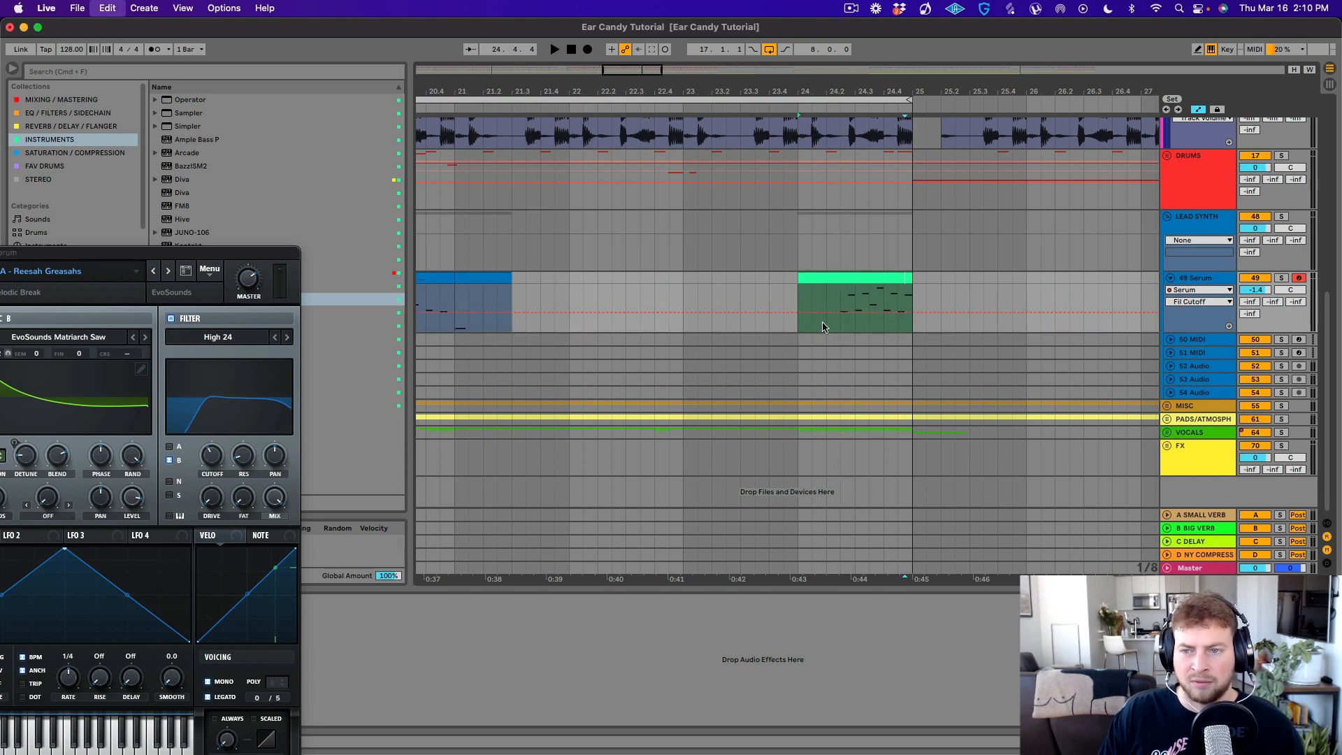
pyautogui.moveTo(844, 317); pyautogui.dragTo(907, 287)
pyautogui.press('space')
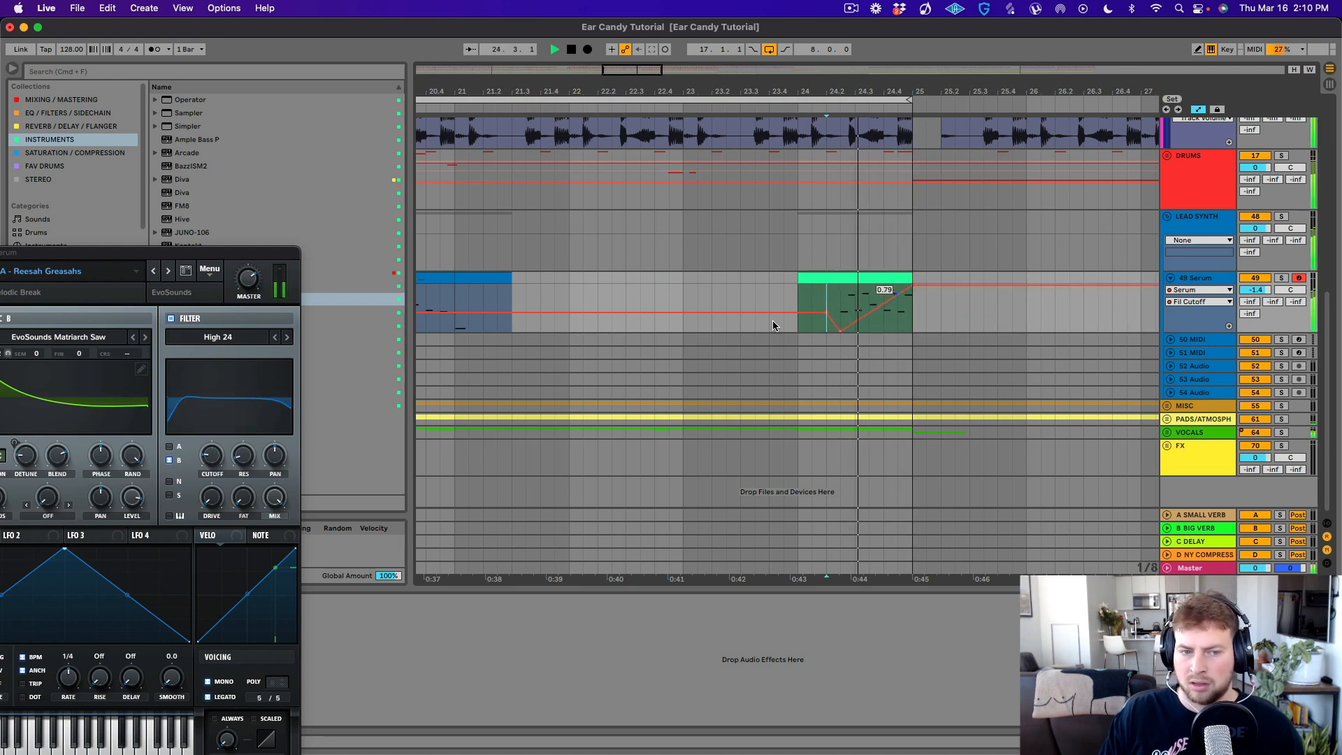
# - Route oscillator A through Serum's filter, stop playback and switch the track's automation lane back to Fil Cutoff
pyautogui.click(170, 447)
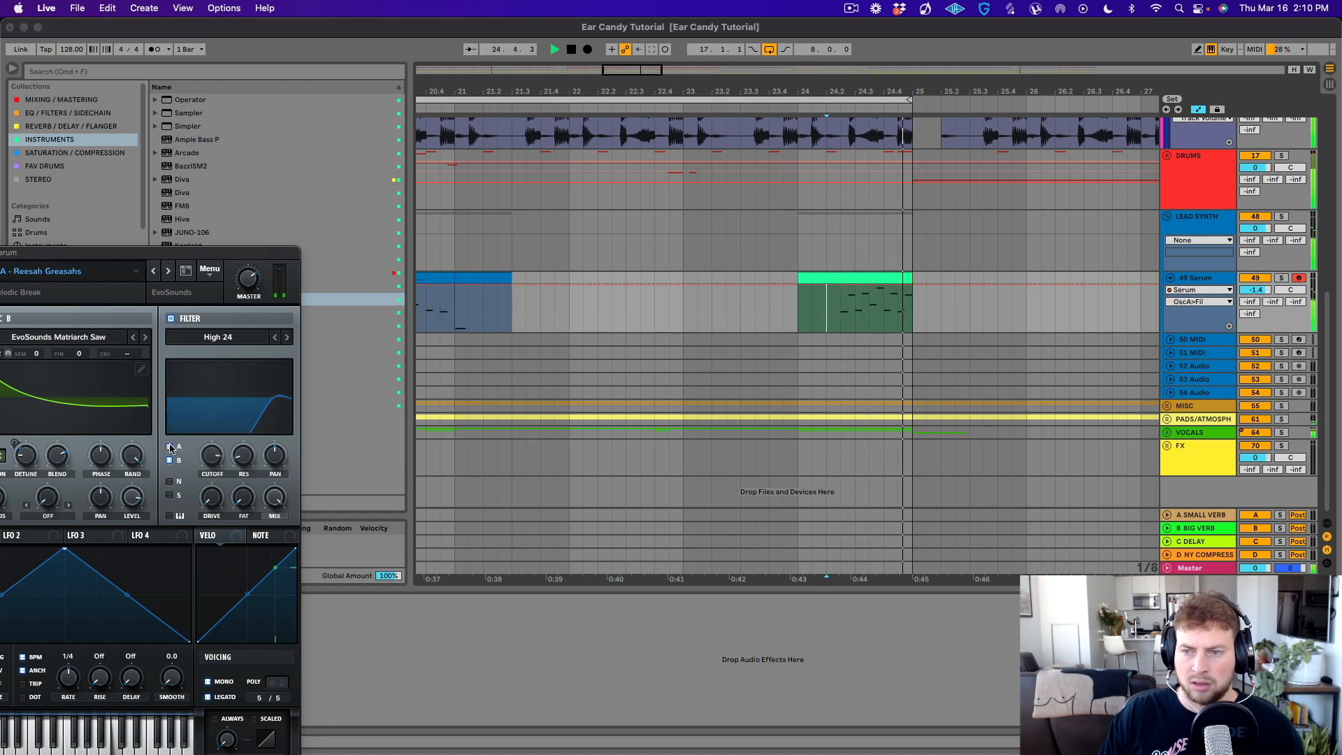
pyautogui.press('space')
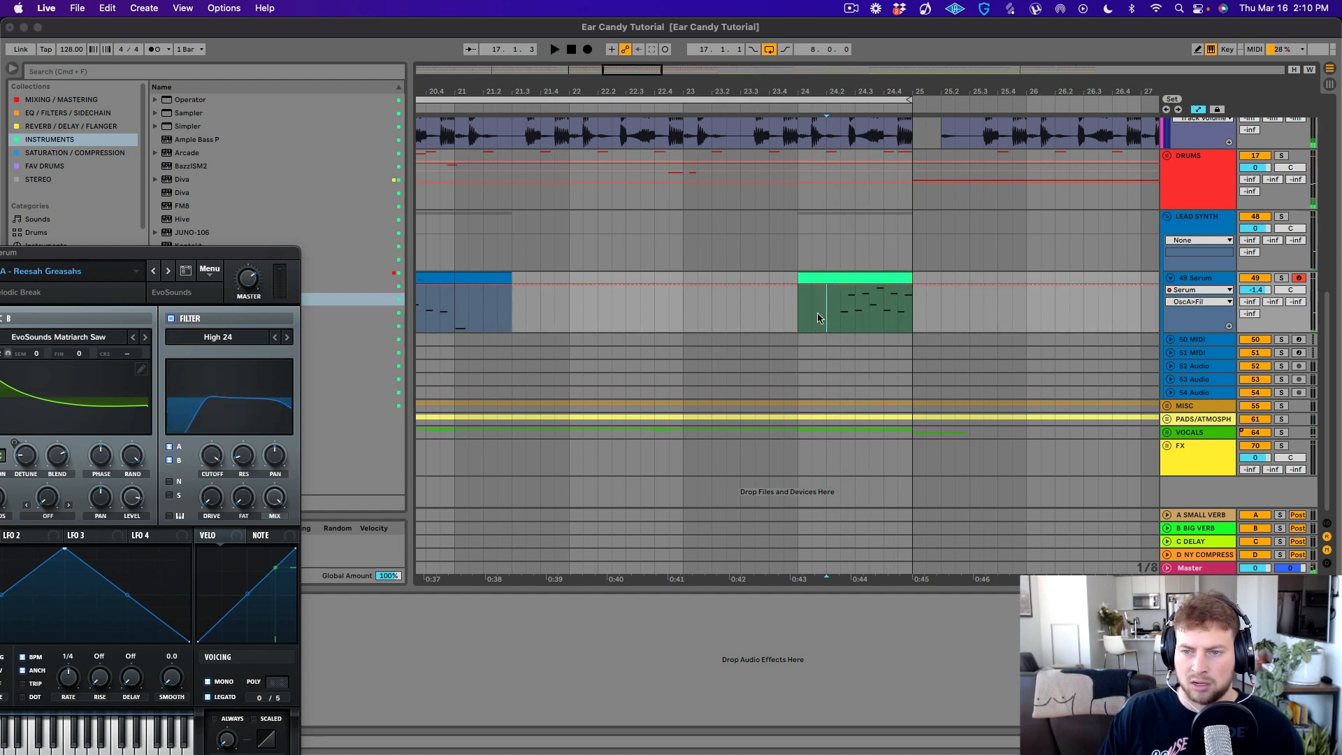
pyautogui.click(1194, 302)
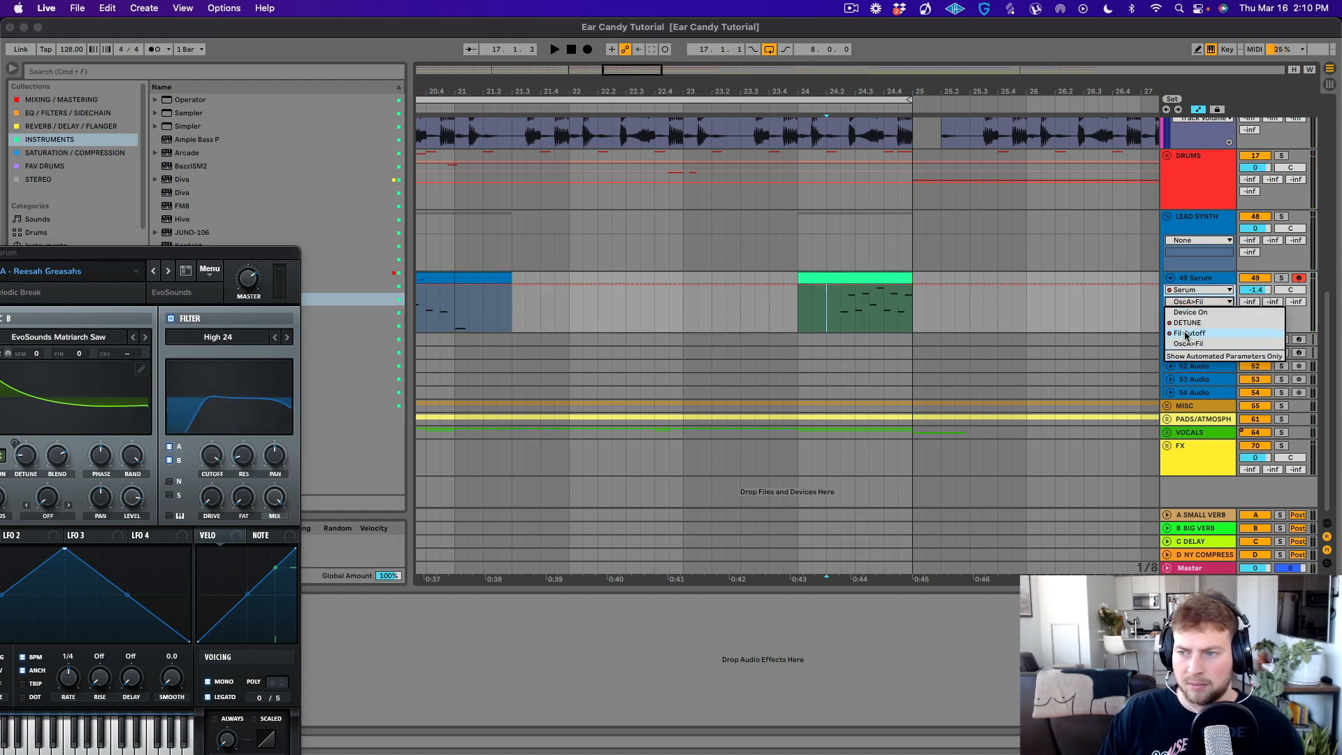
pyautogui.click(1186, 334)
# - Reshape the bar 24 filter cutoff ramp to peak after beat 2 and fall to minimum at bar 25 while playing it
pyautogui.moveTo(918, 286); pyautogui.dragTo(918, 330)
pyautogui.click(812, 297)
pyautogui.press('space')
pyautogui.moveTo(839, 289); pyautogui.dragTo(843, 303)
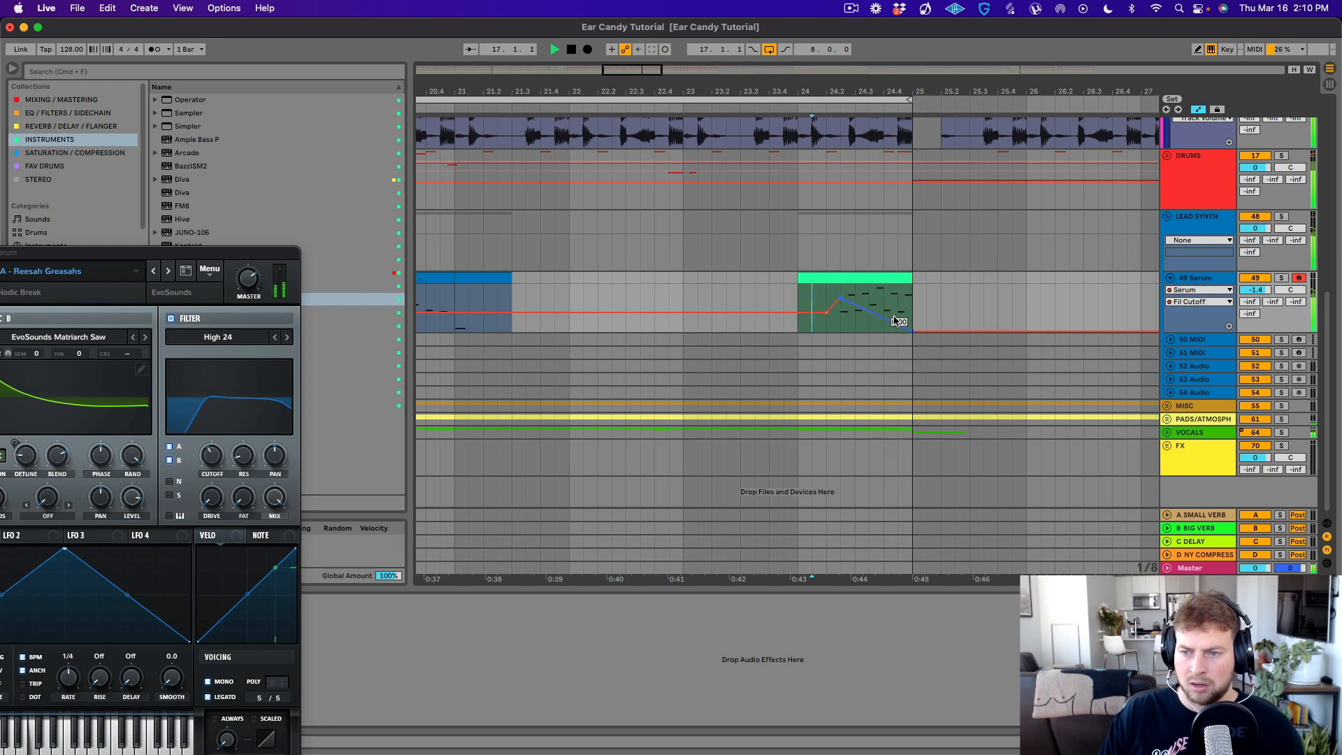
# - Play the Serum answering phrases from bar 20 within the wider drop arrangement
pyautogui.moveTo(759, 94); pyautogui.dragTo(760, 25)
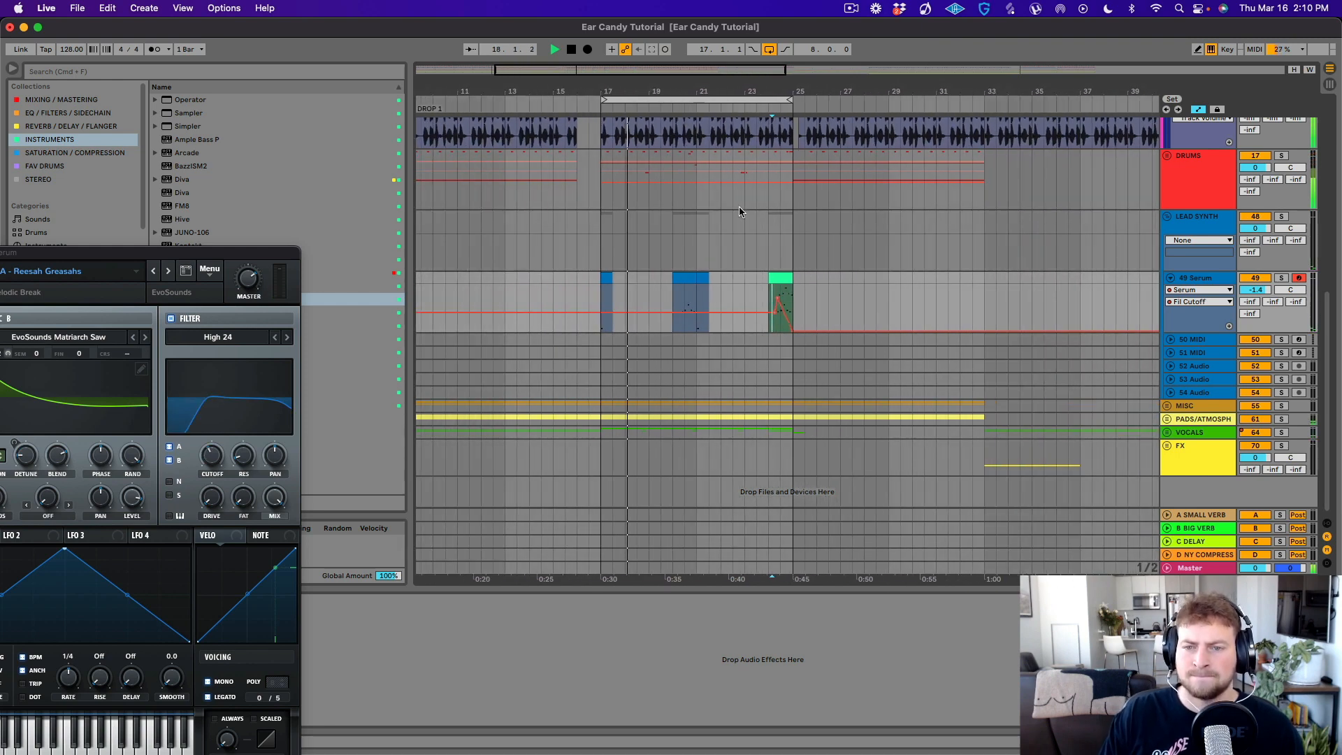
pyautogui.click(676, 289)
pyautogui.press('space')
pyautogui.press('space')
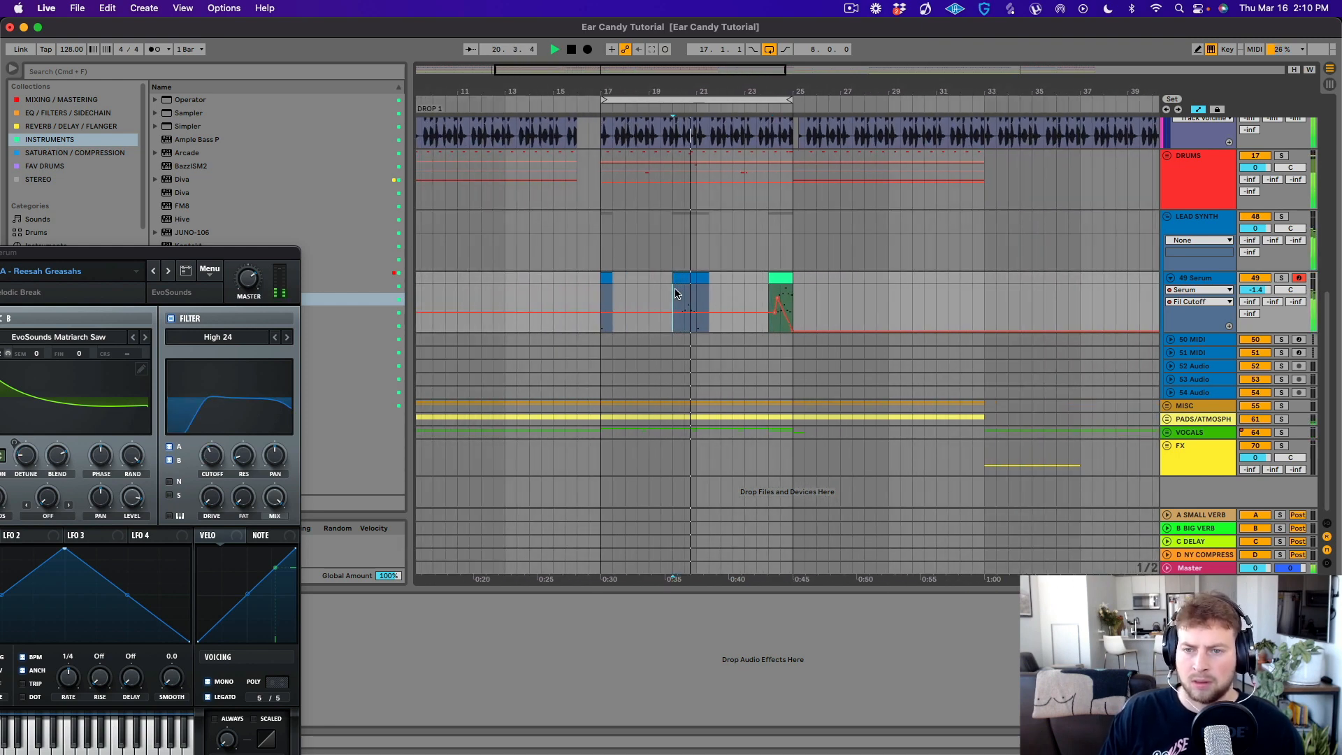
pyautogui.press('space')
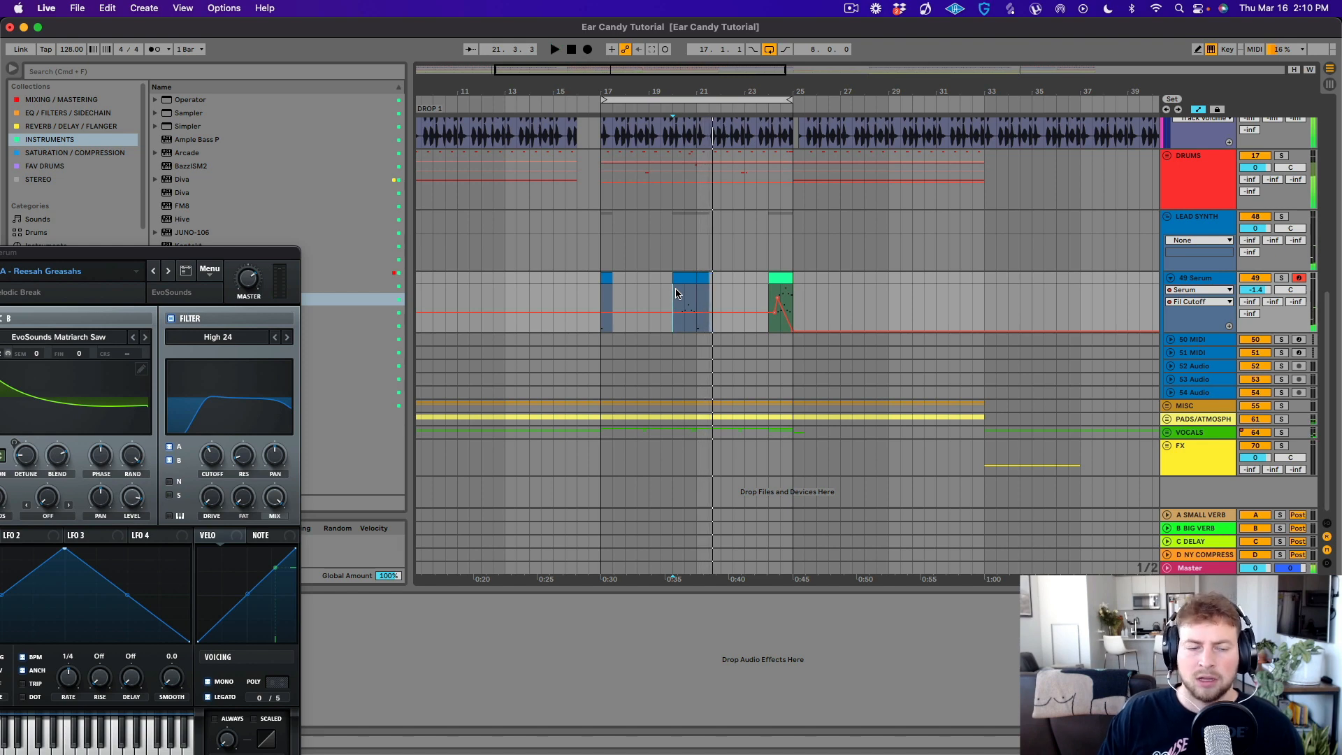